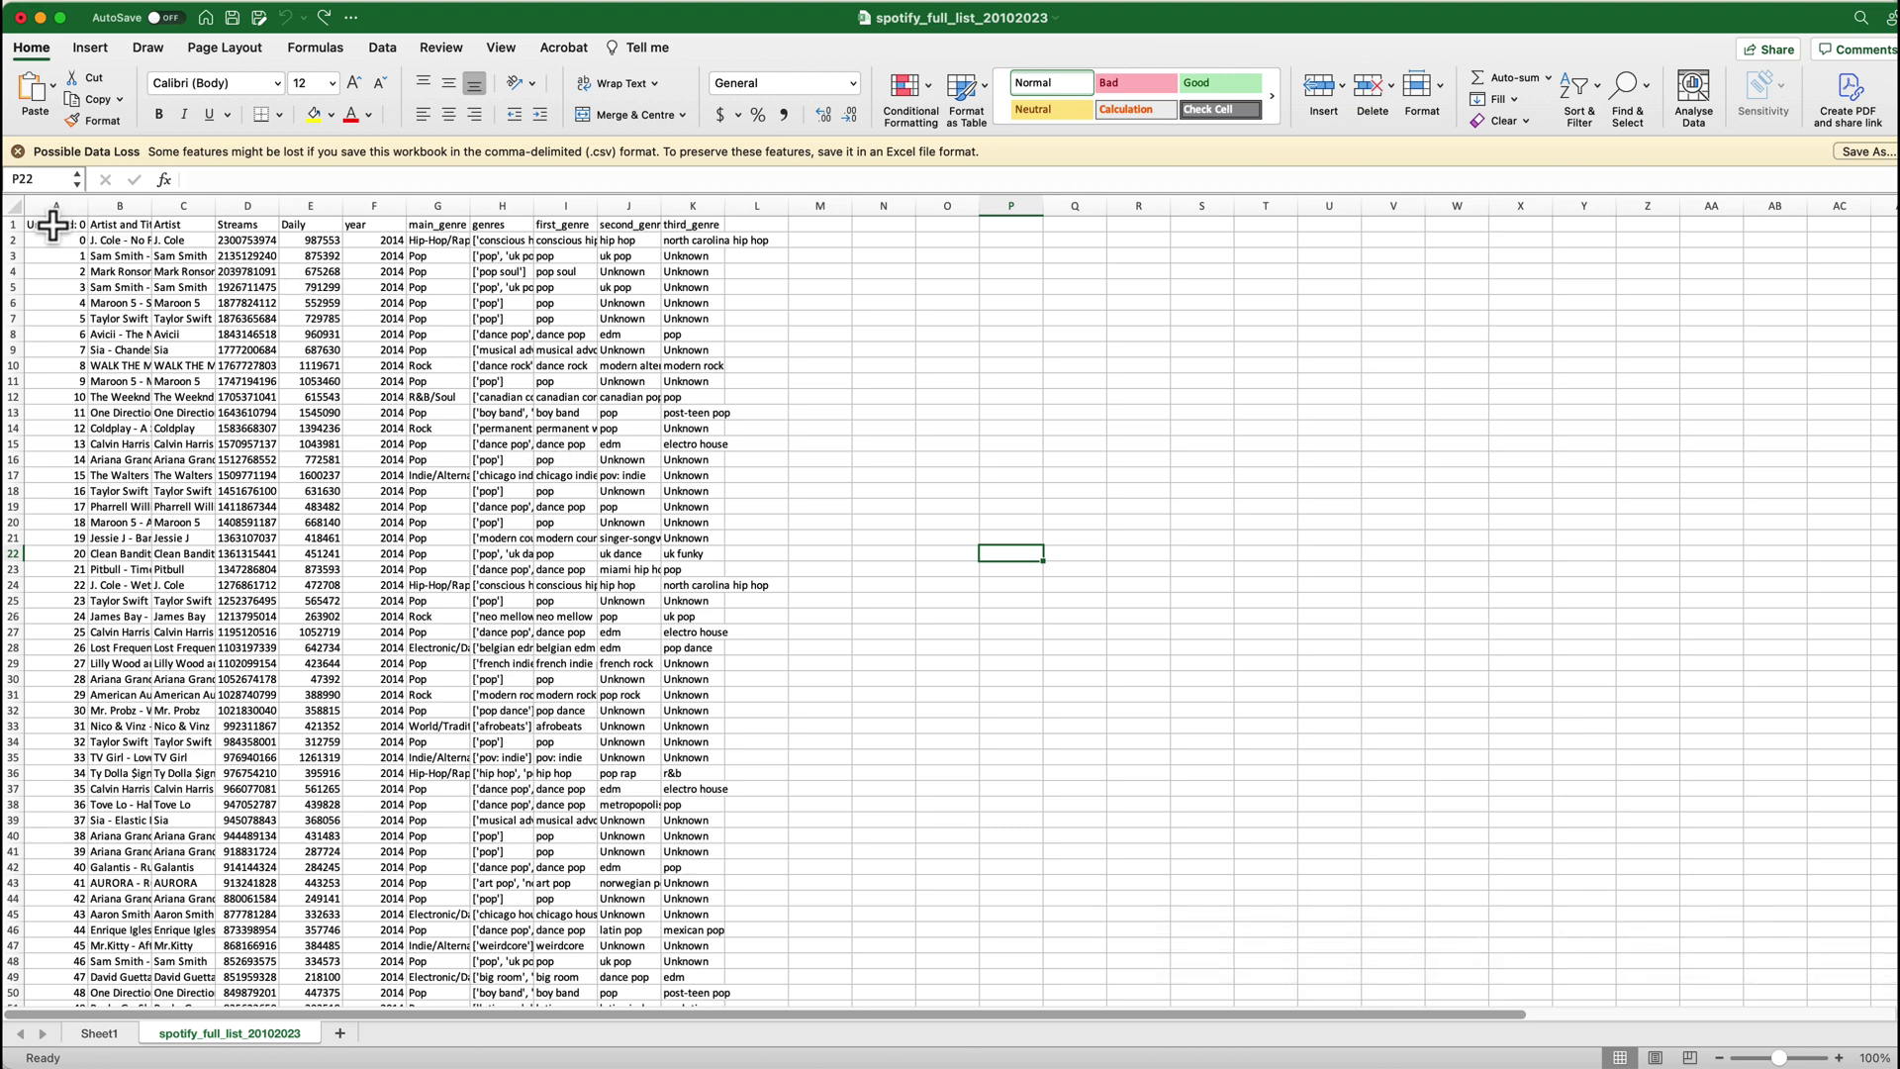
# Step: Convert the Spotify data in A1:K10442 into an Excel table with a header row
pyautogui.moveTo(53, 227); pyautogui.dragTo(665, 853)
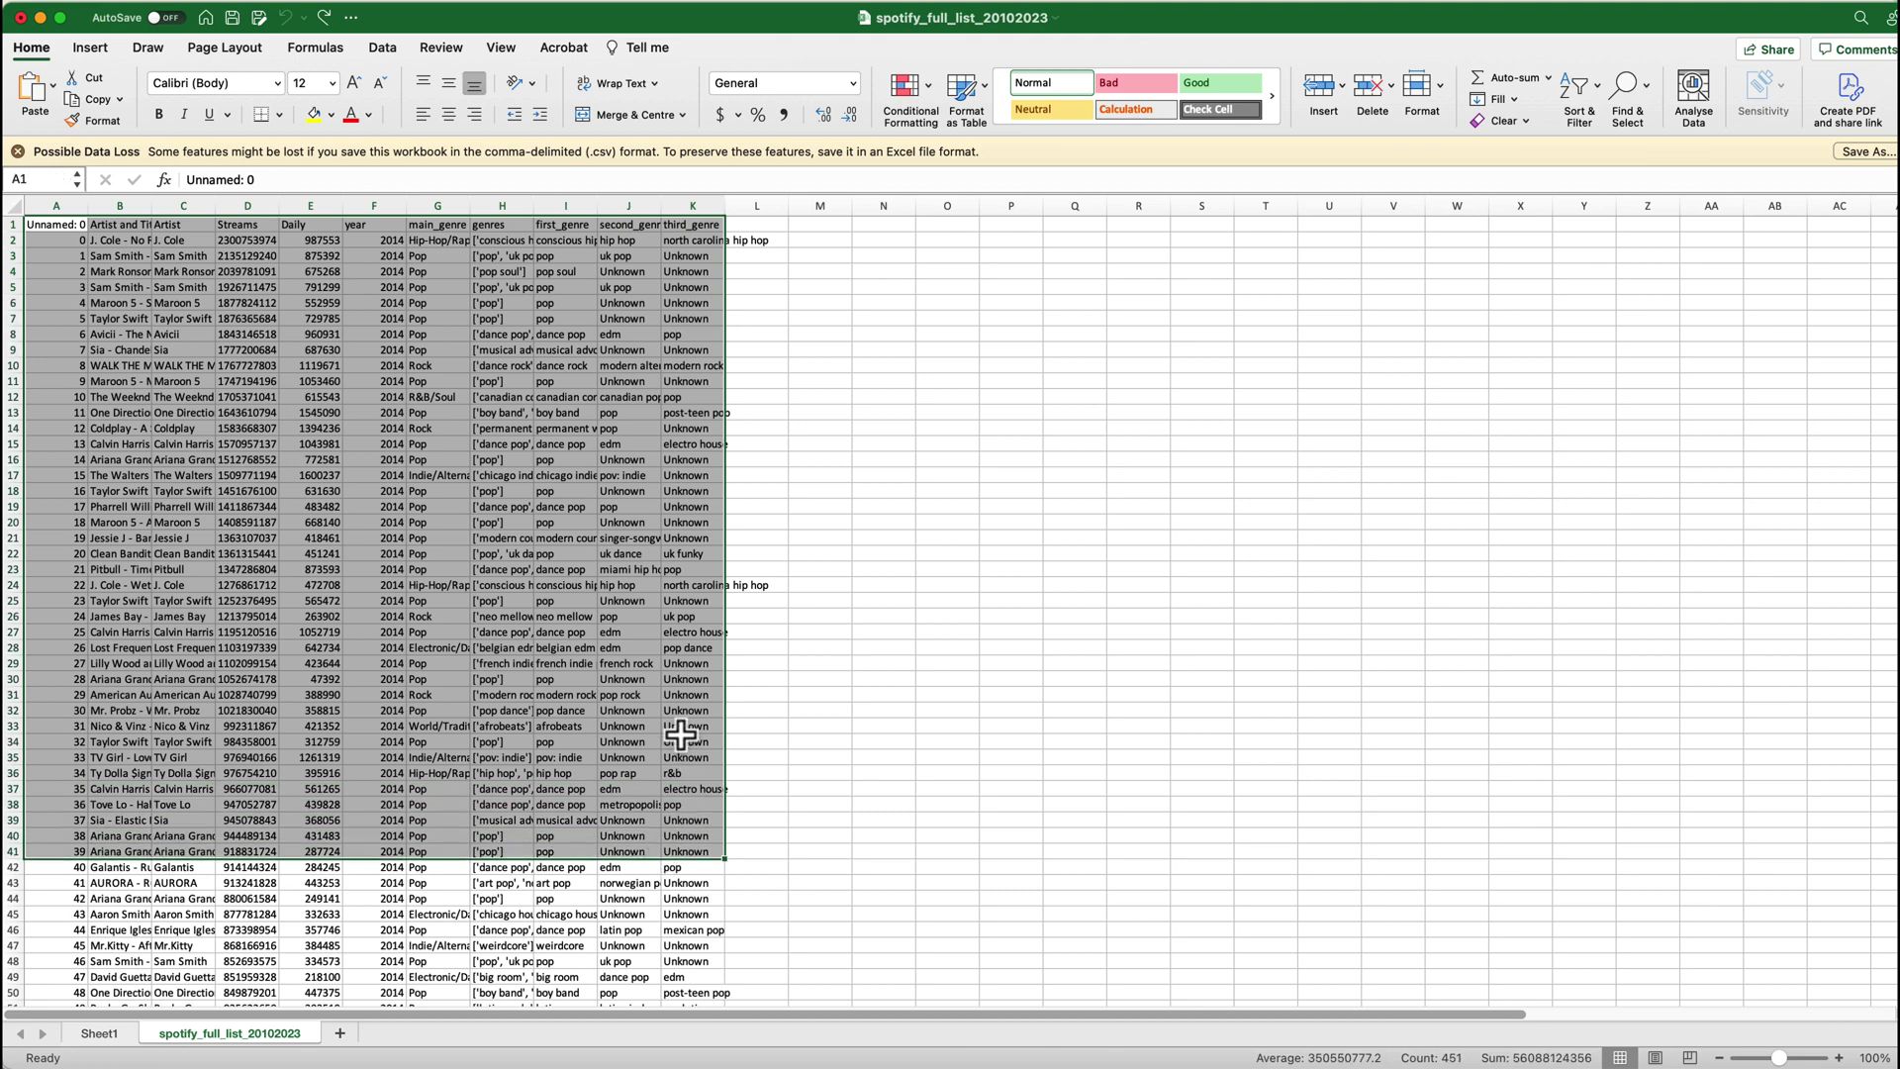
pyautogui.press('super+shift+Down')
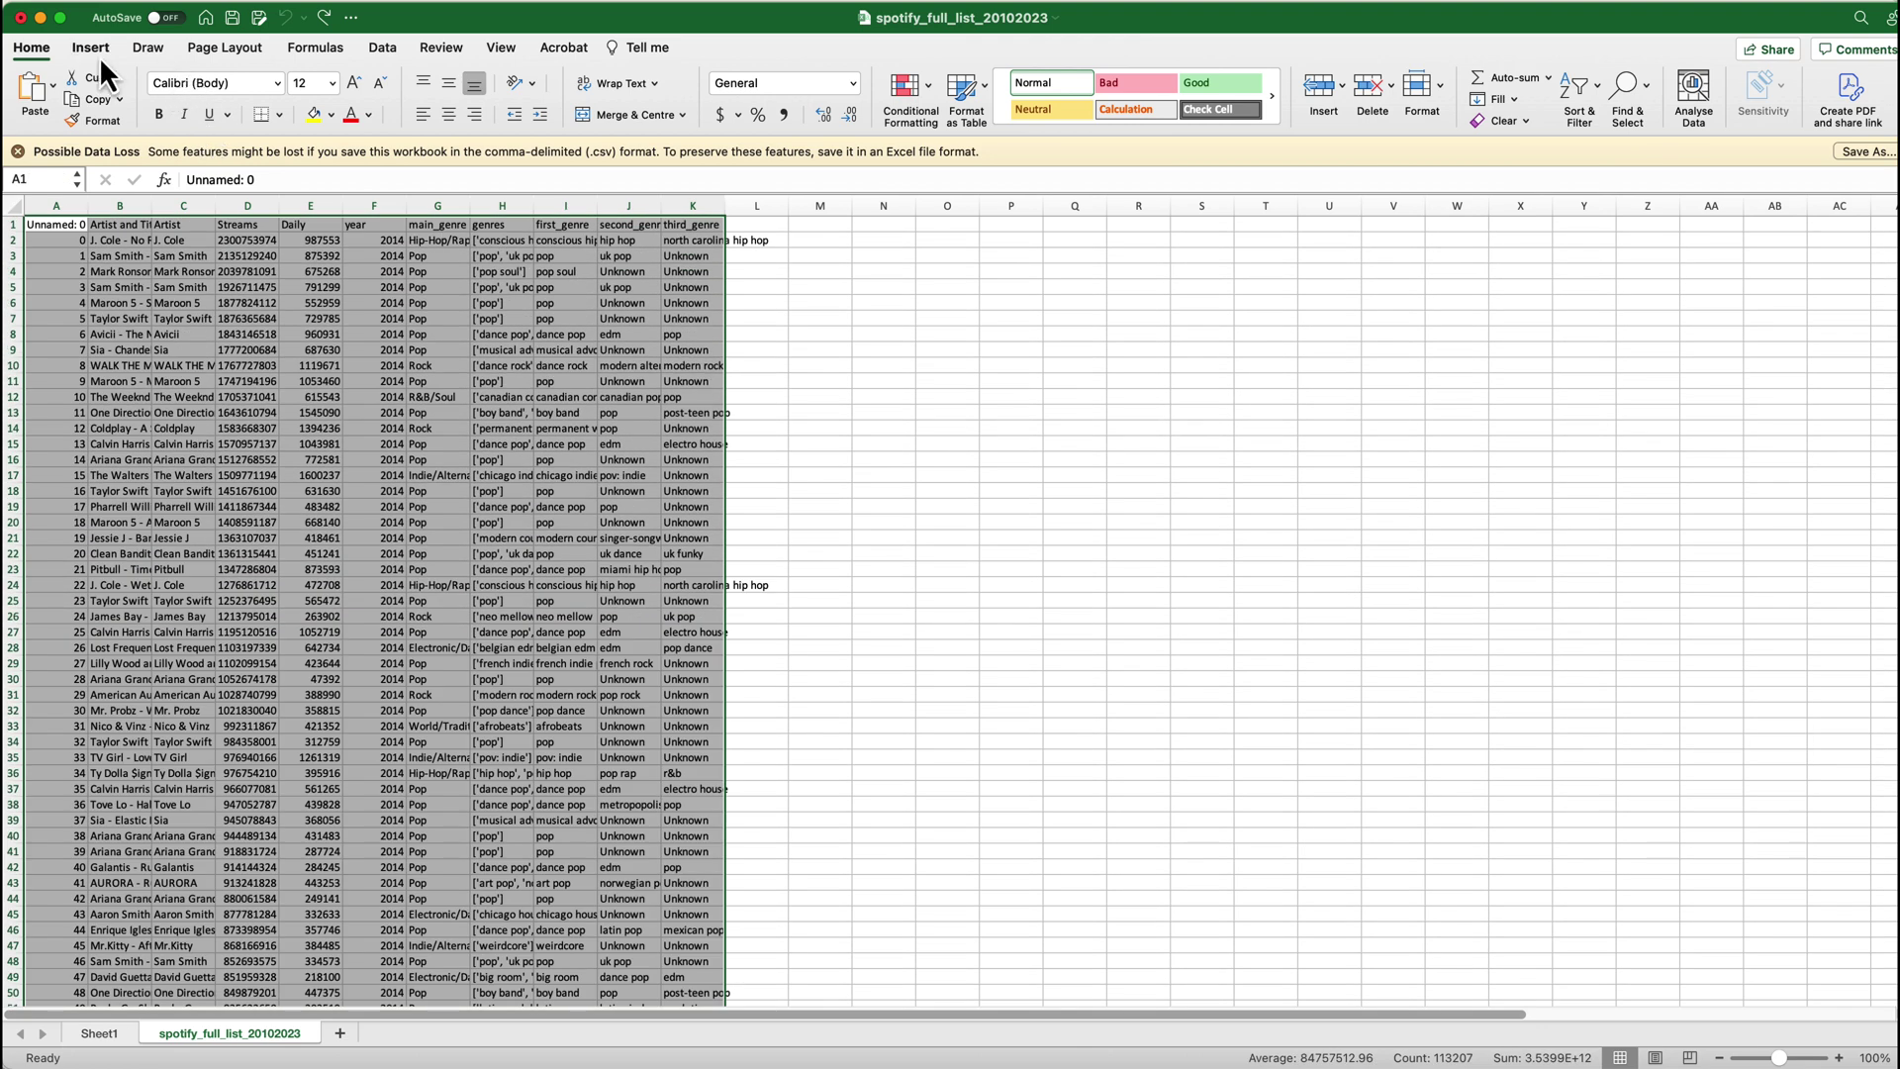
pyautogui.click(91, 50)
pyautogui.click(144, 93)
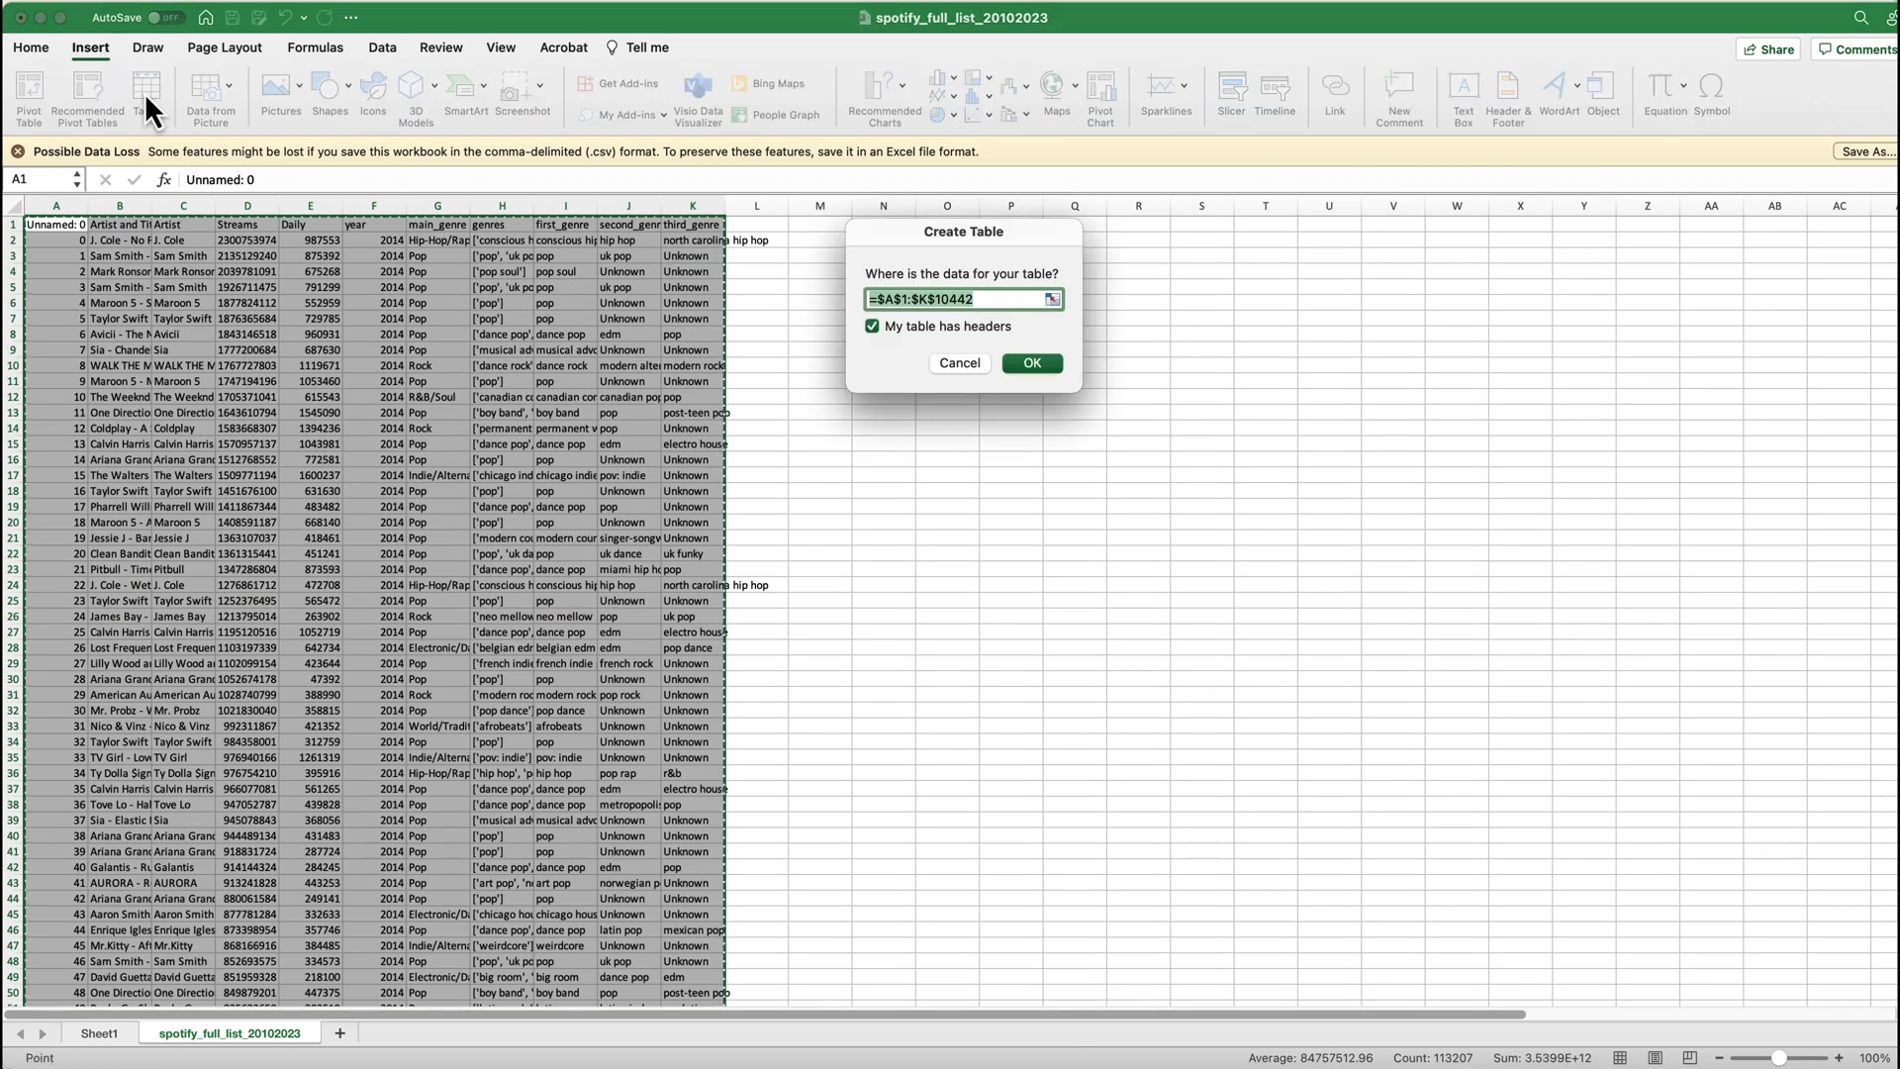
pyautogui.click(1040, 362)
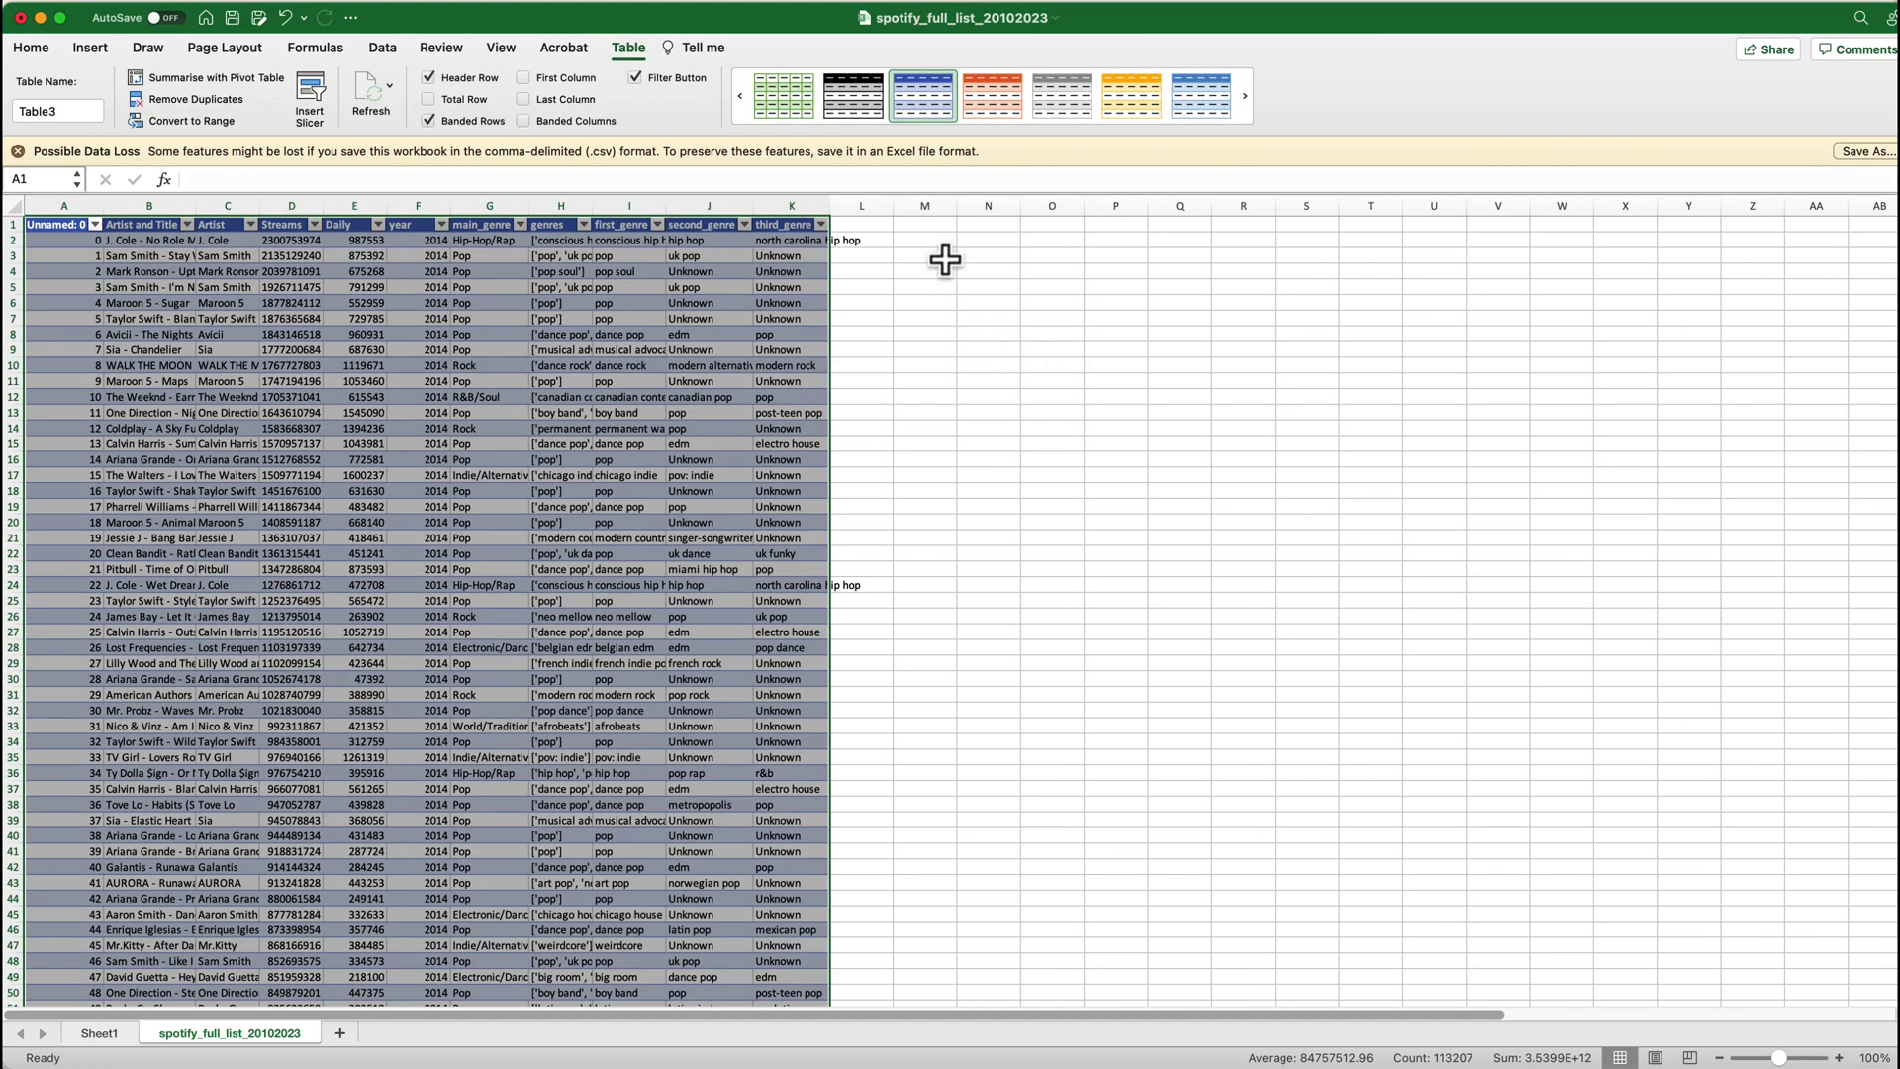
pyautogui.click(821, 226)
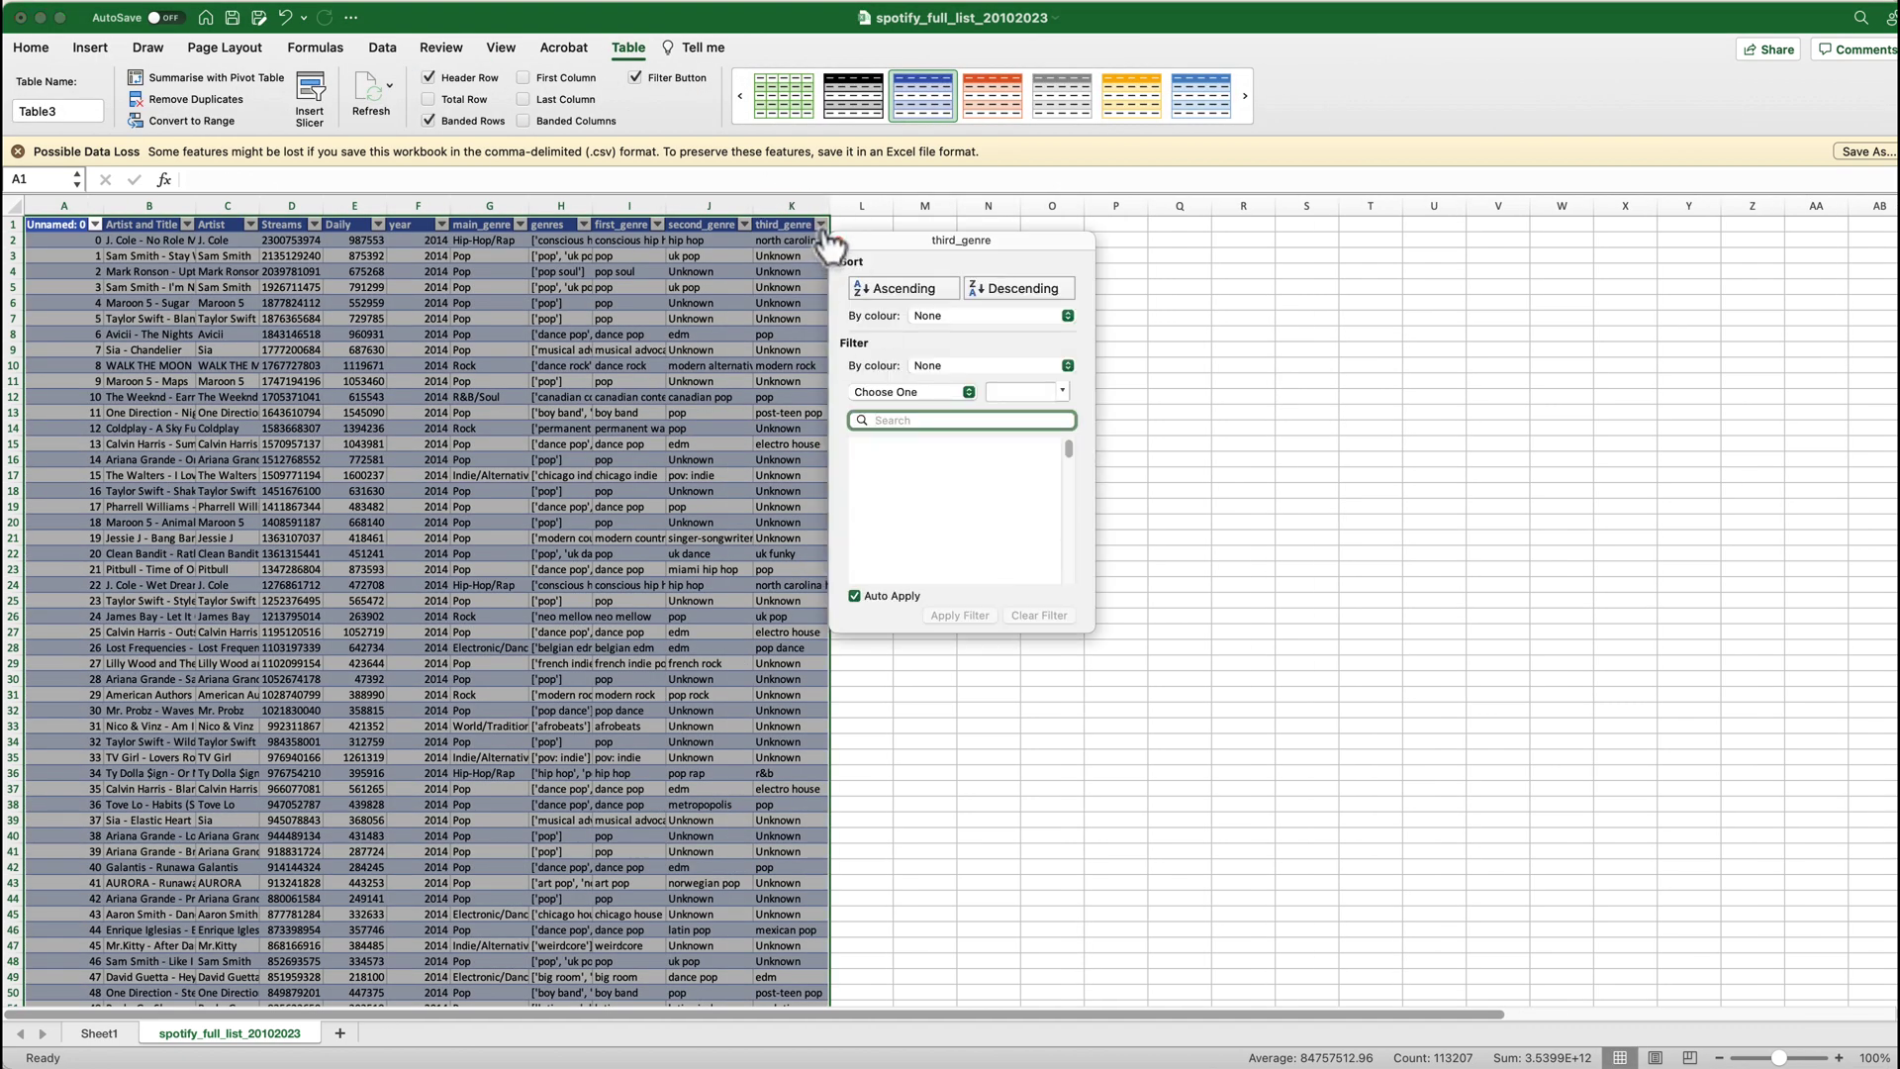
pyautogui.click(838, 240)
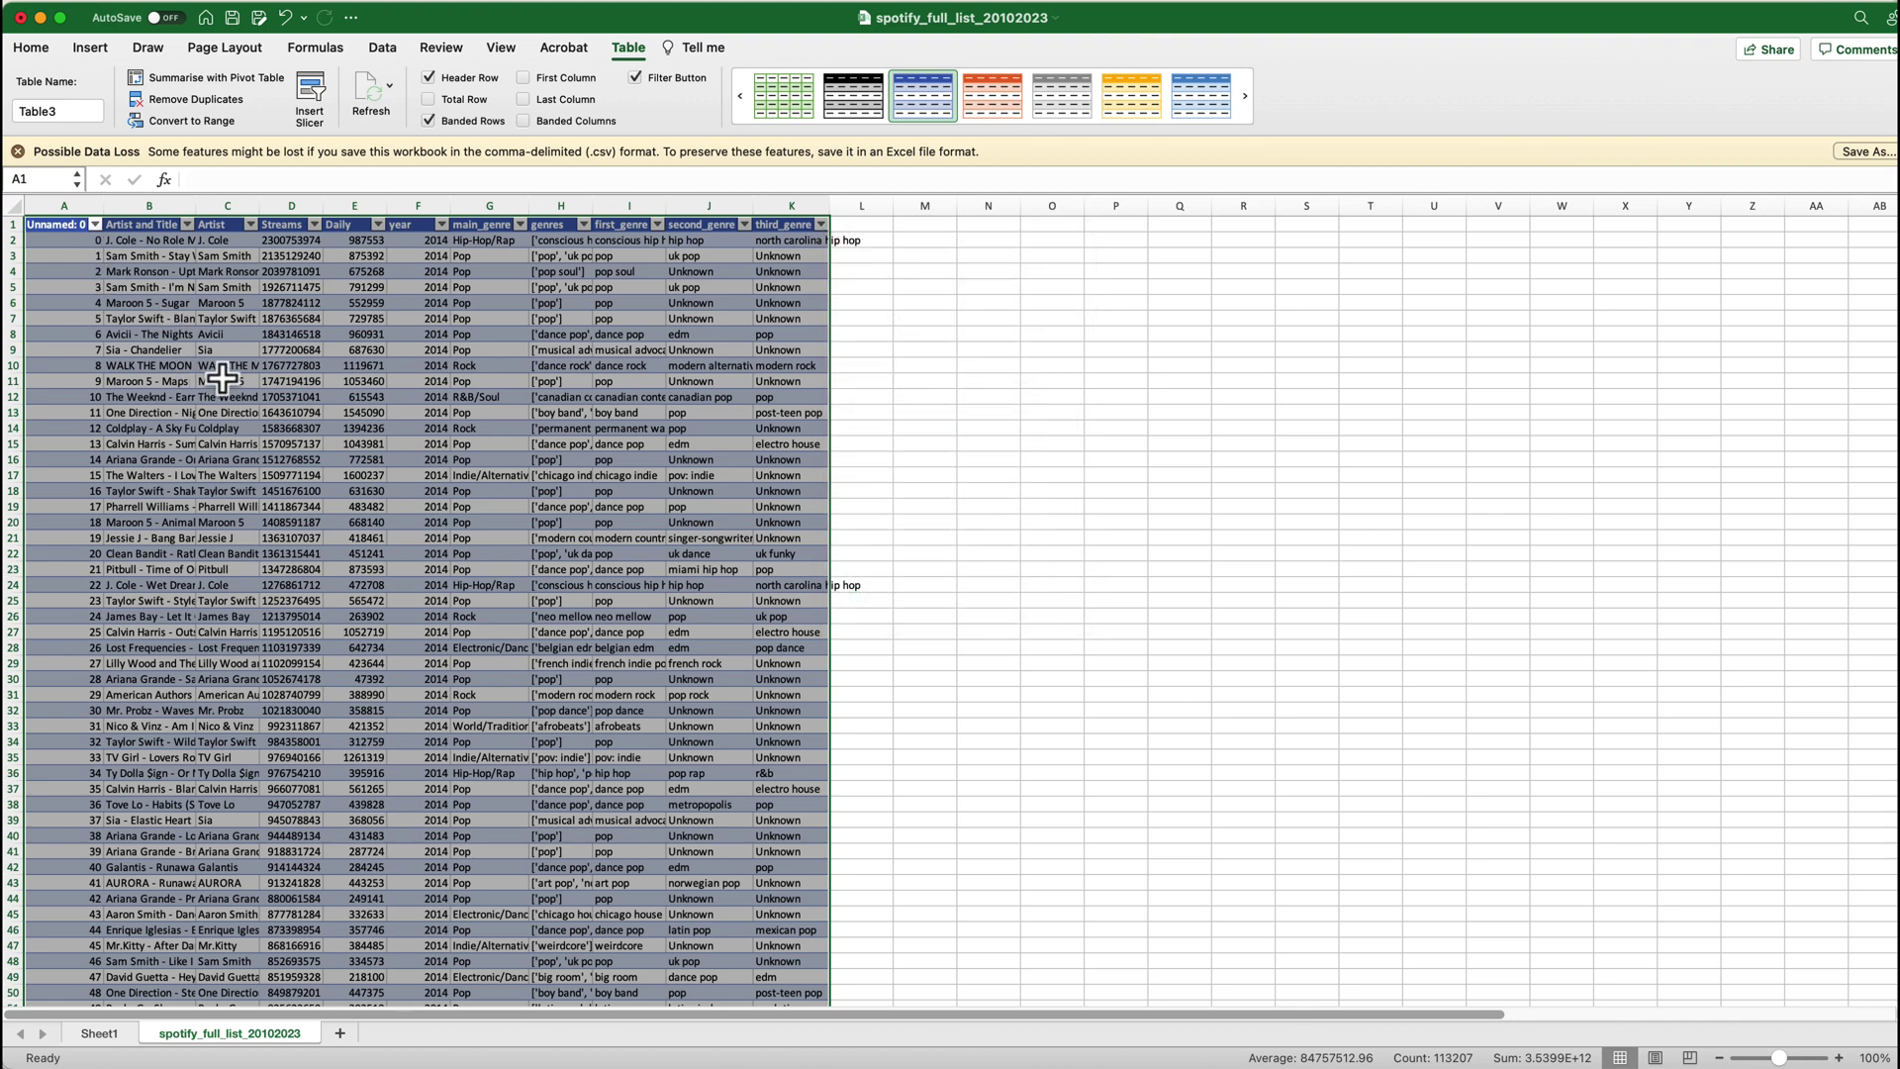
# Step: Create a pivot table from Table3 on a new sheet, with year as the columns
pyautogui.click(235, 85)
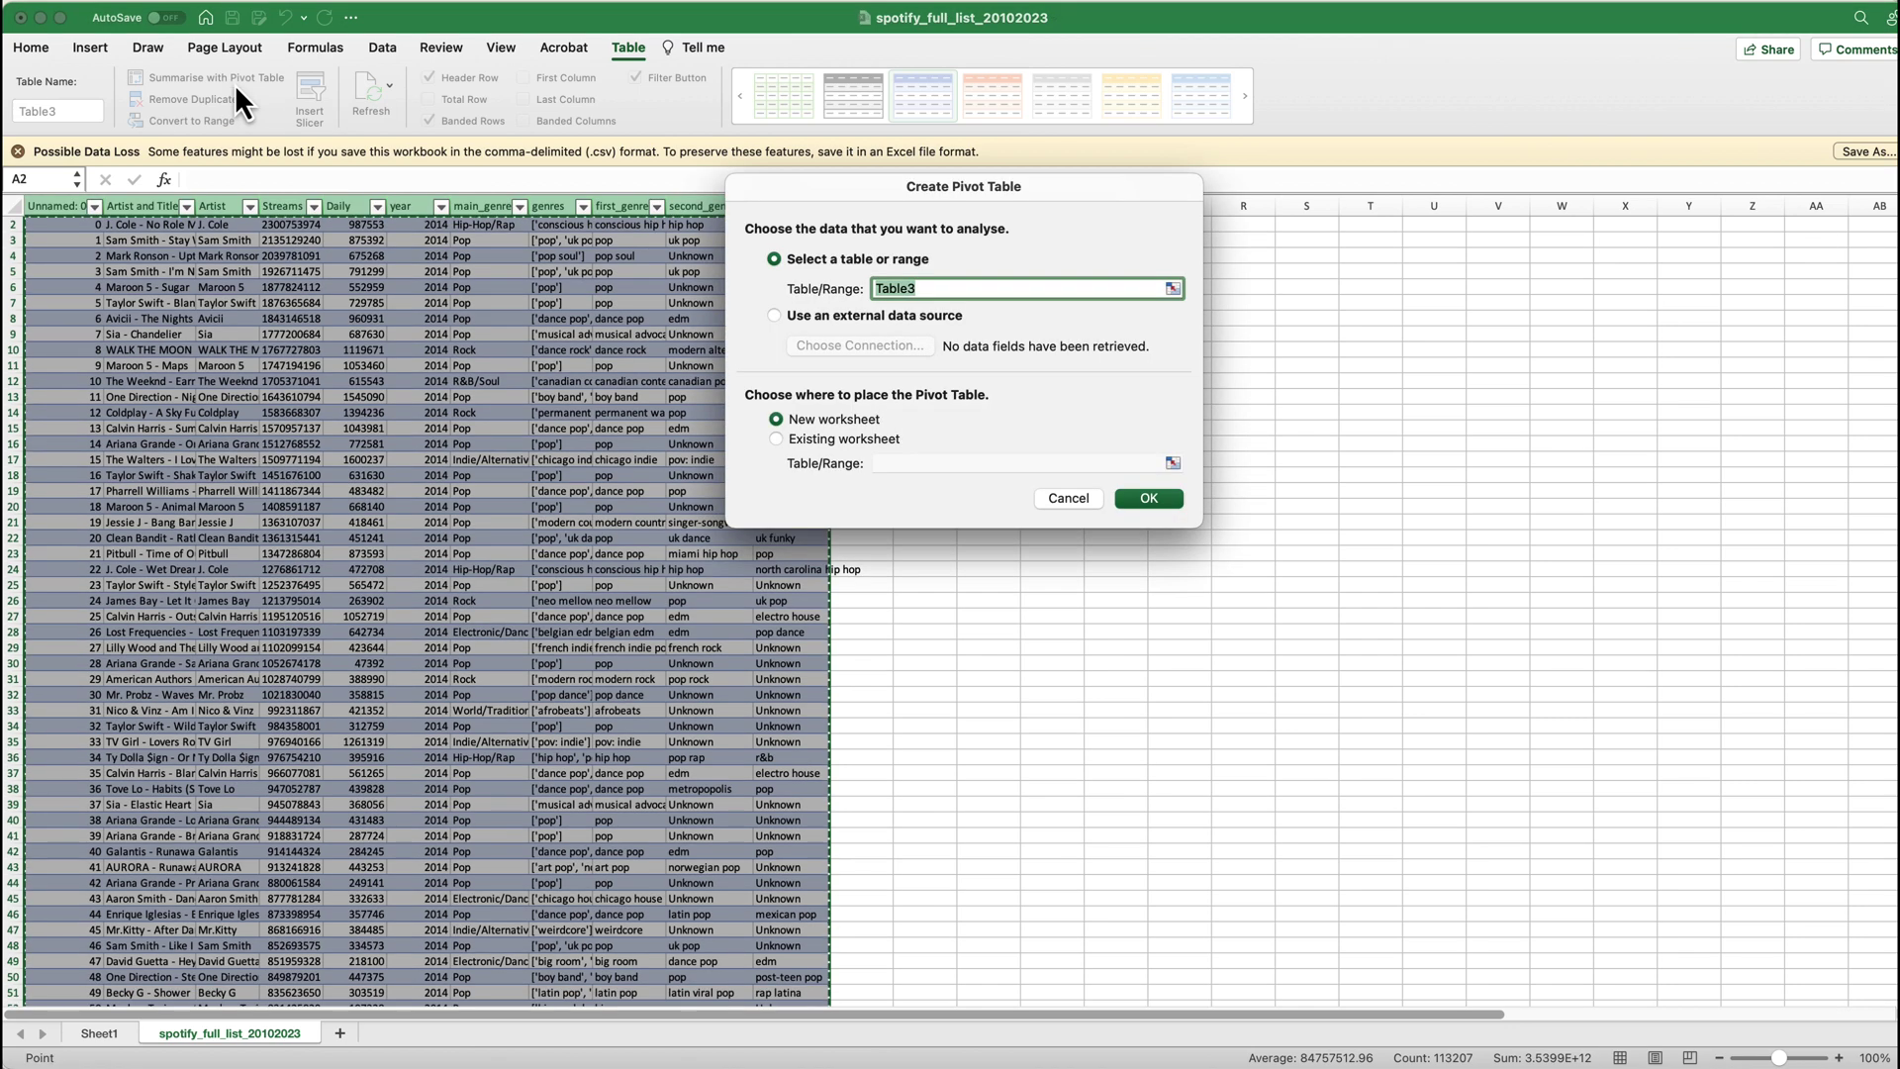
pyautogui.click(1154, 499)
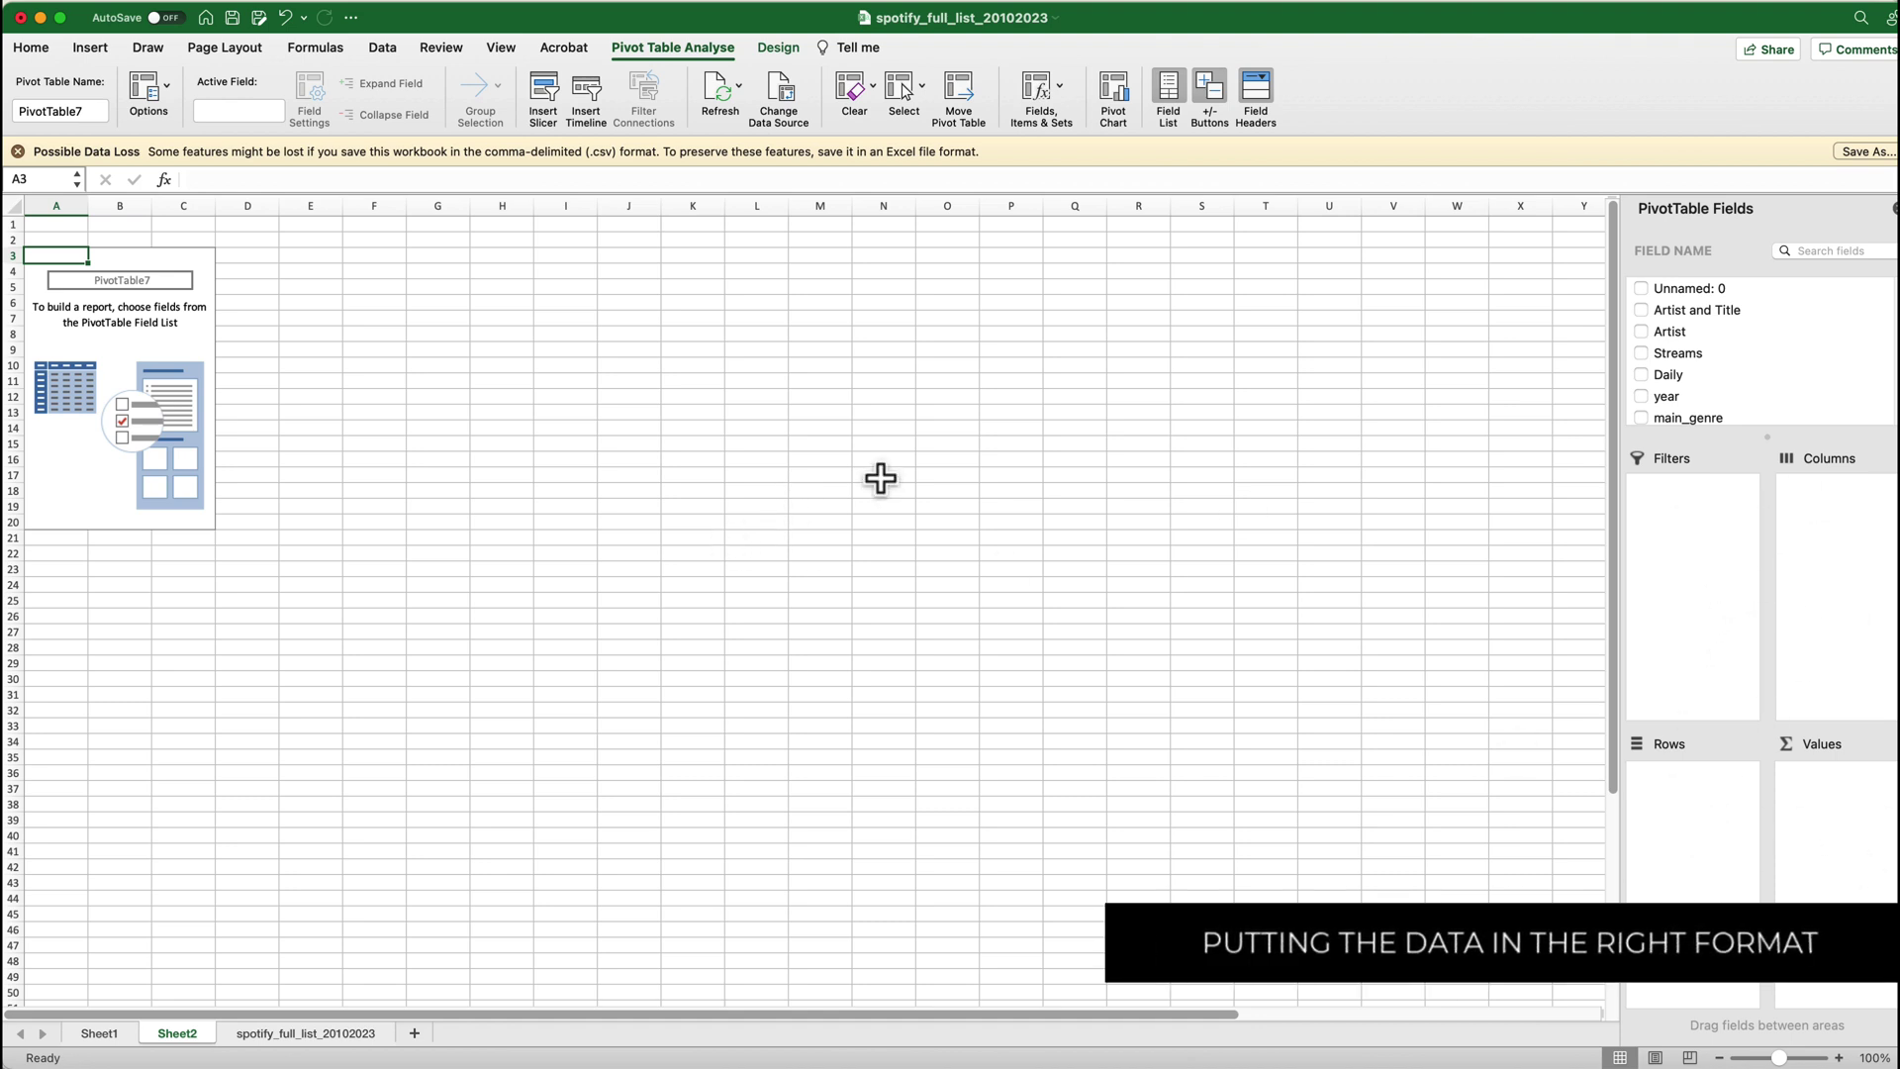
pyautogui.click(1641, 397)
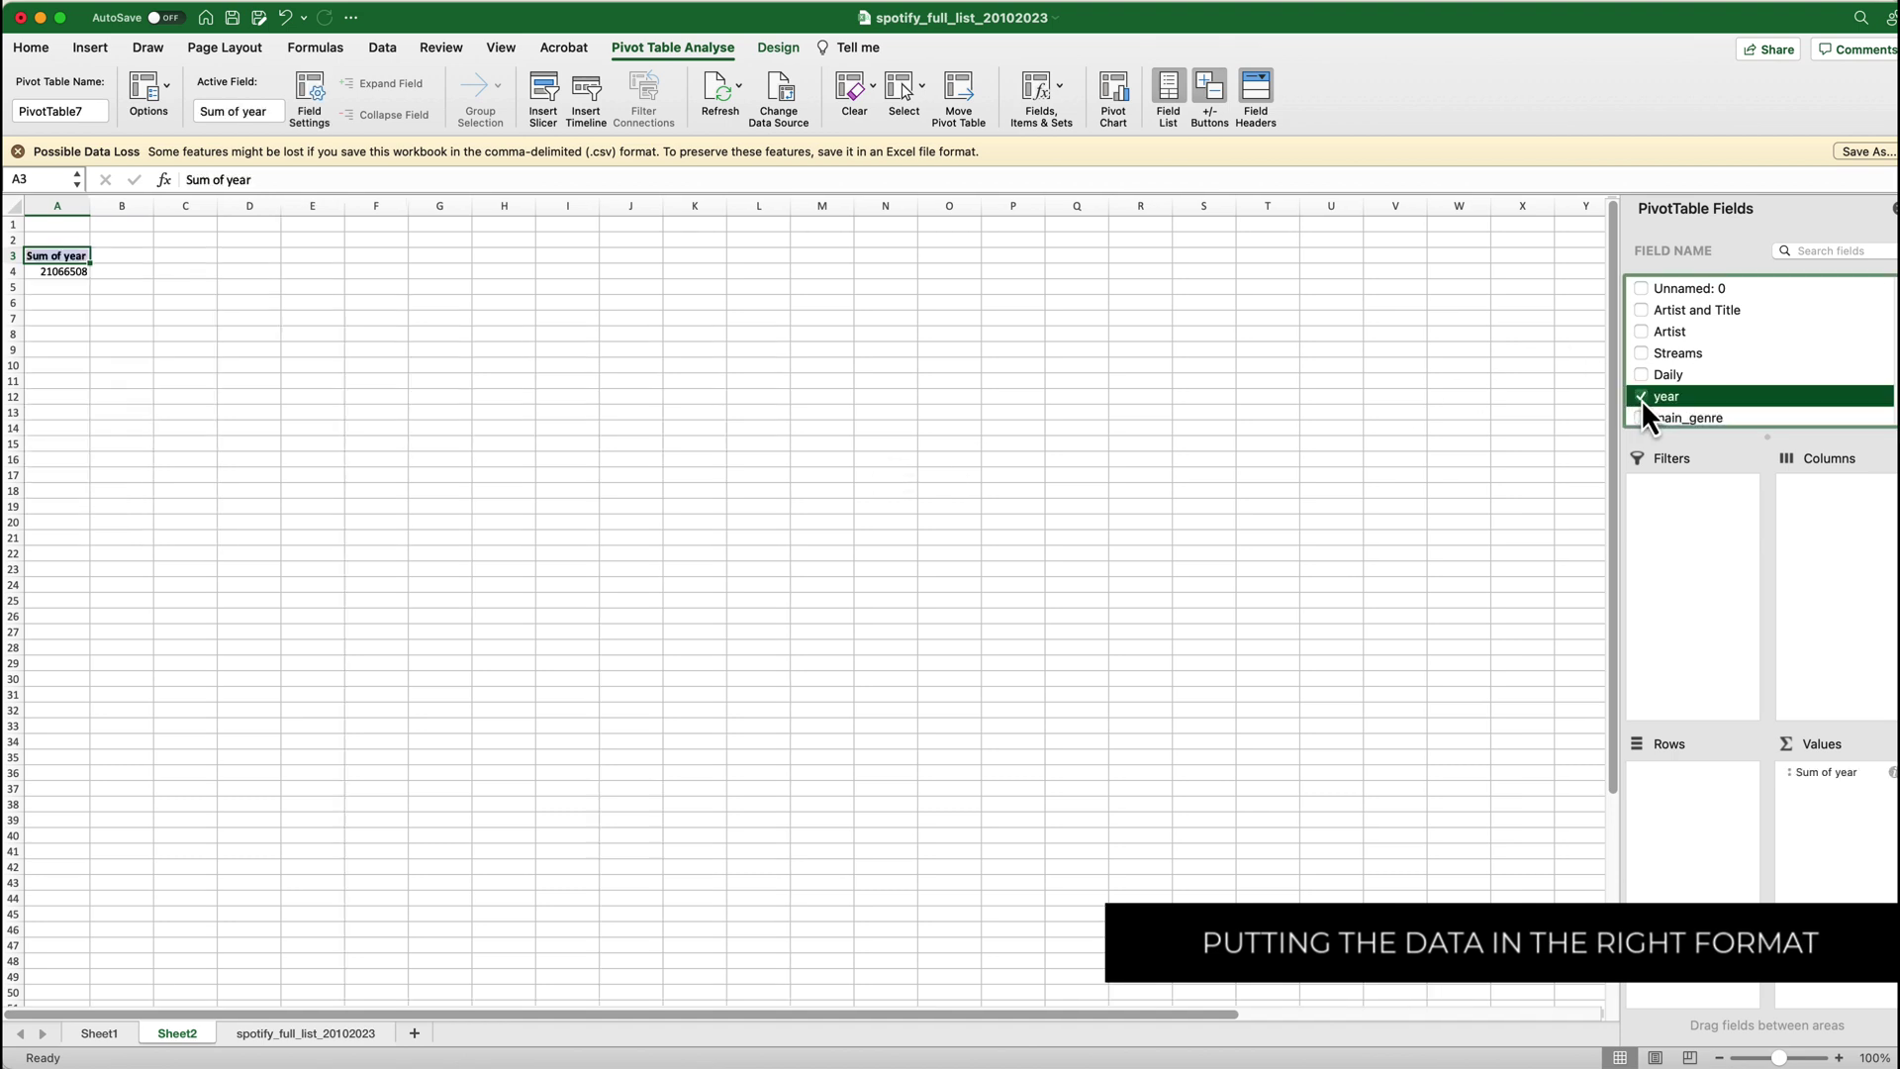
pyautogui.moveTo(1819, 774); pyautogui.dragTo(1829, 535)
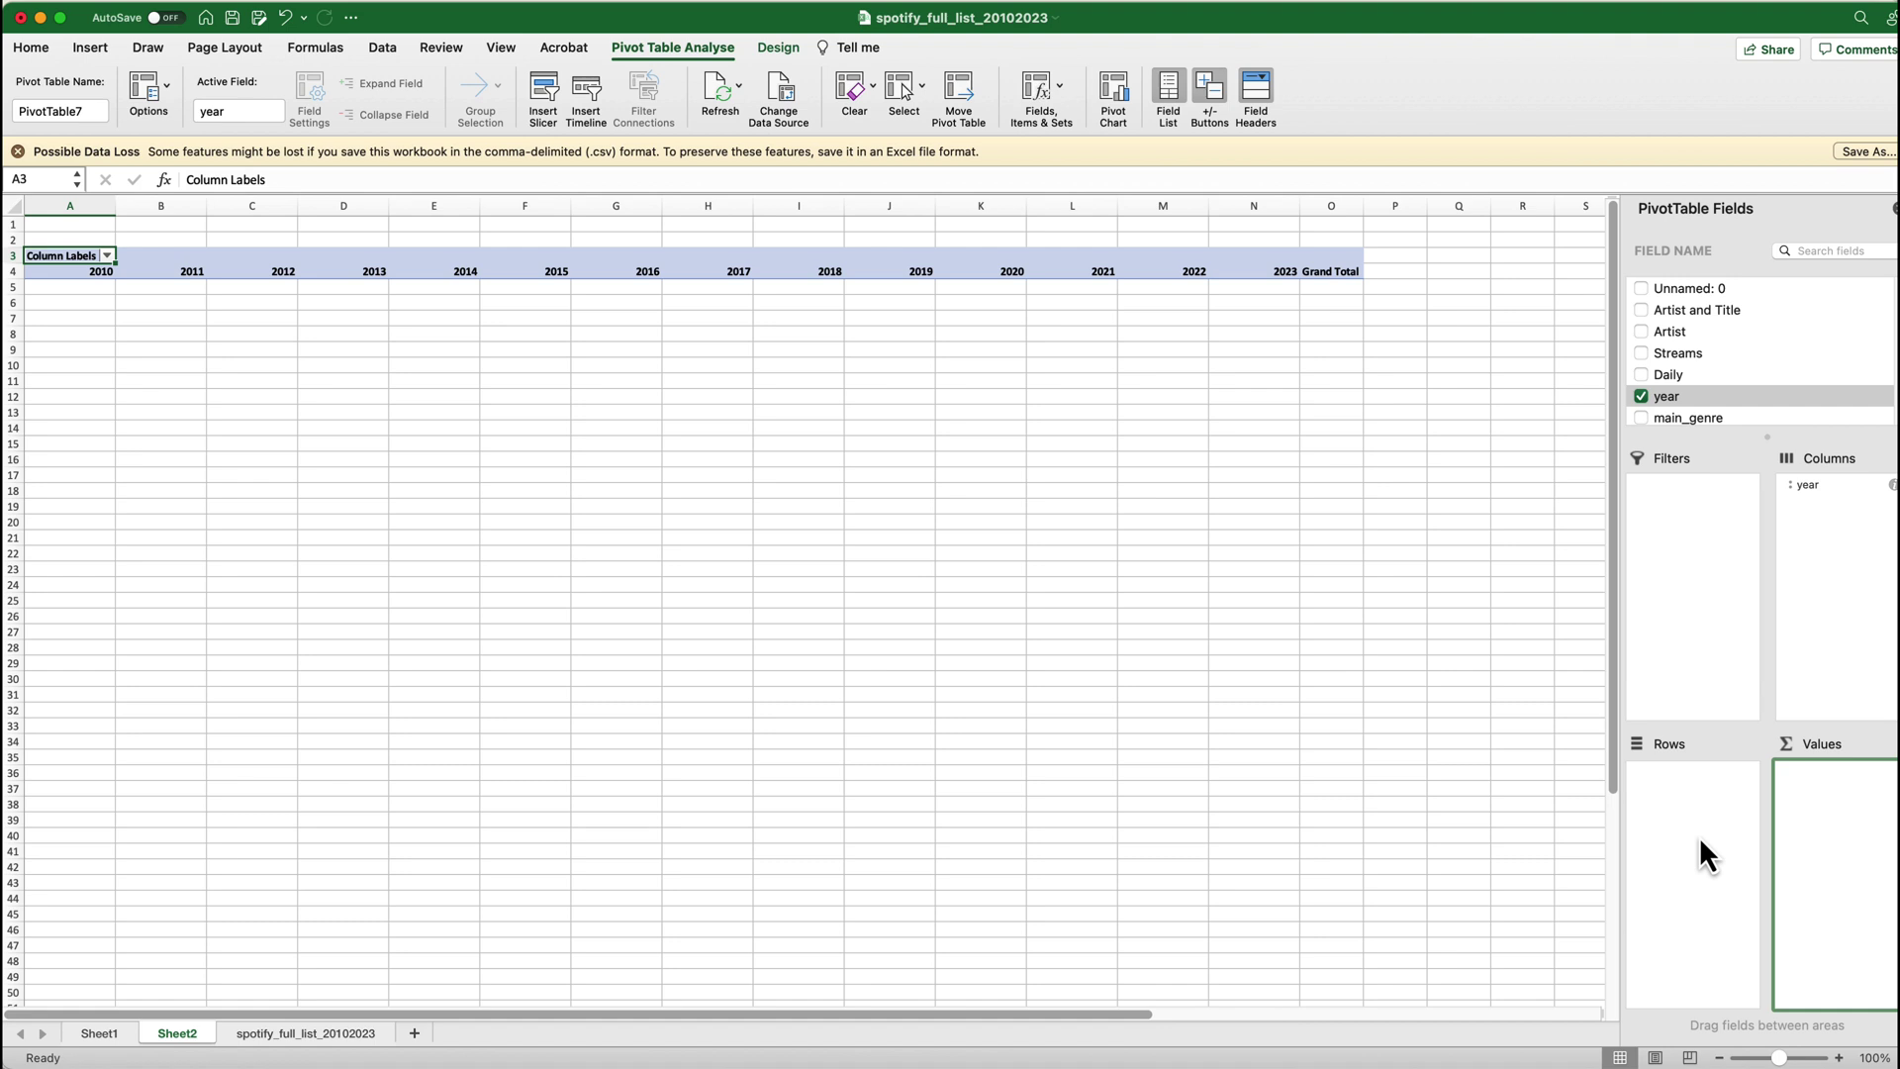
# Step: Add main_genre as the rows and Sum of Streams as the values, then select the pivot cells
pyautogui.scroll(-3, 1773, 330)
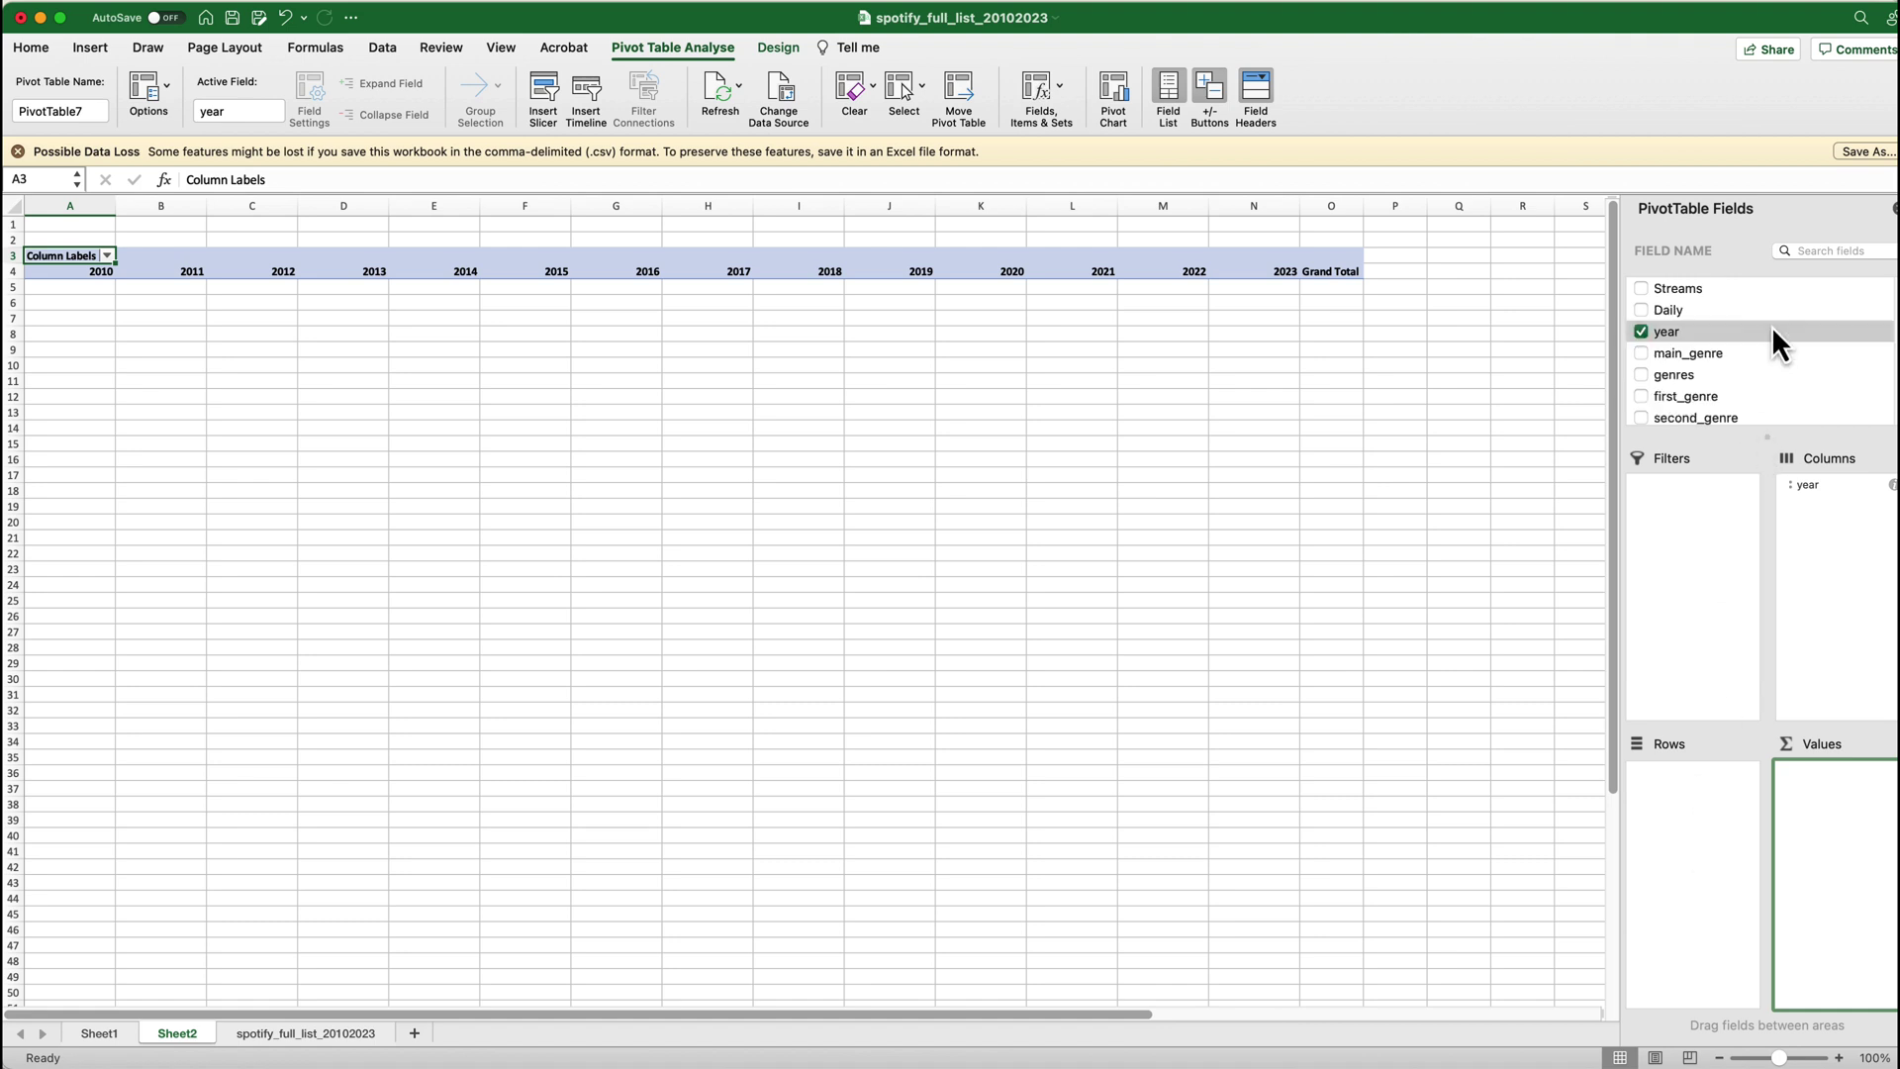
pyautogui.click(1641, 353)
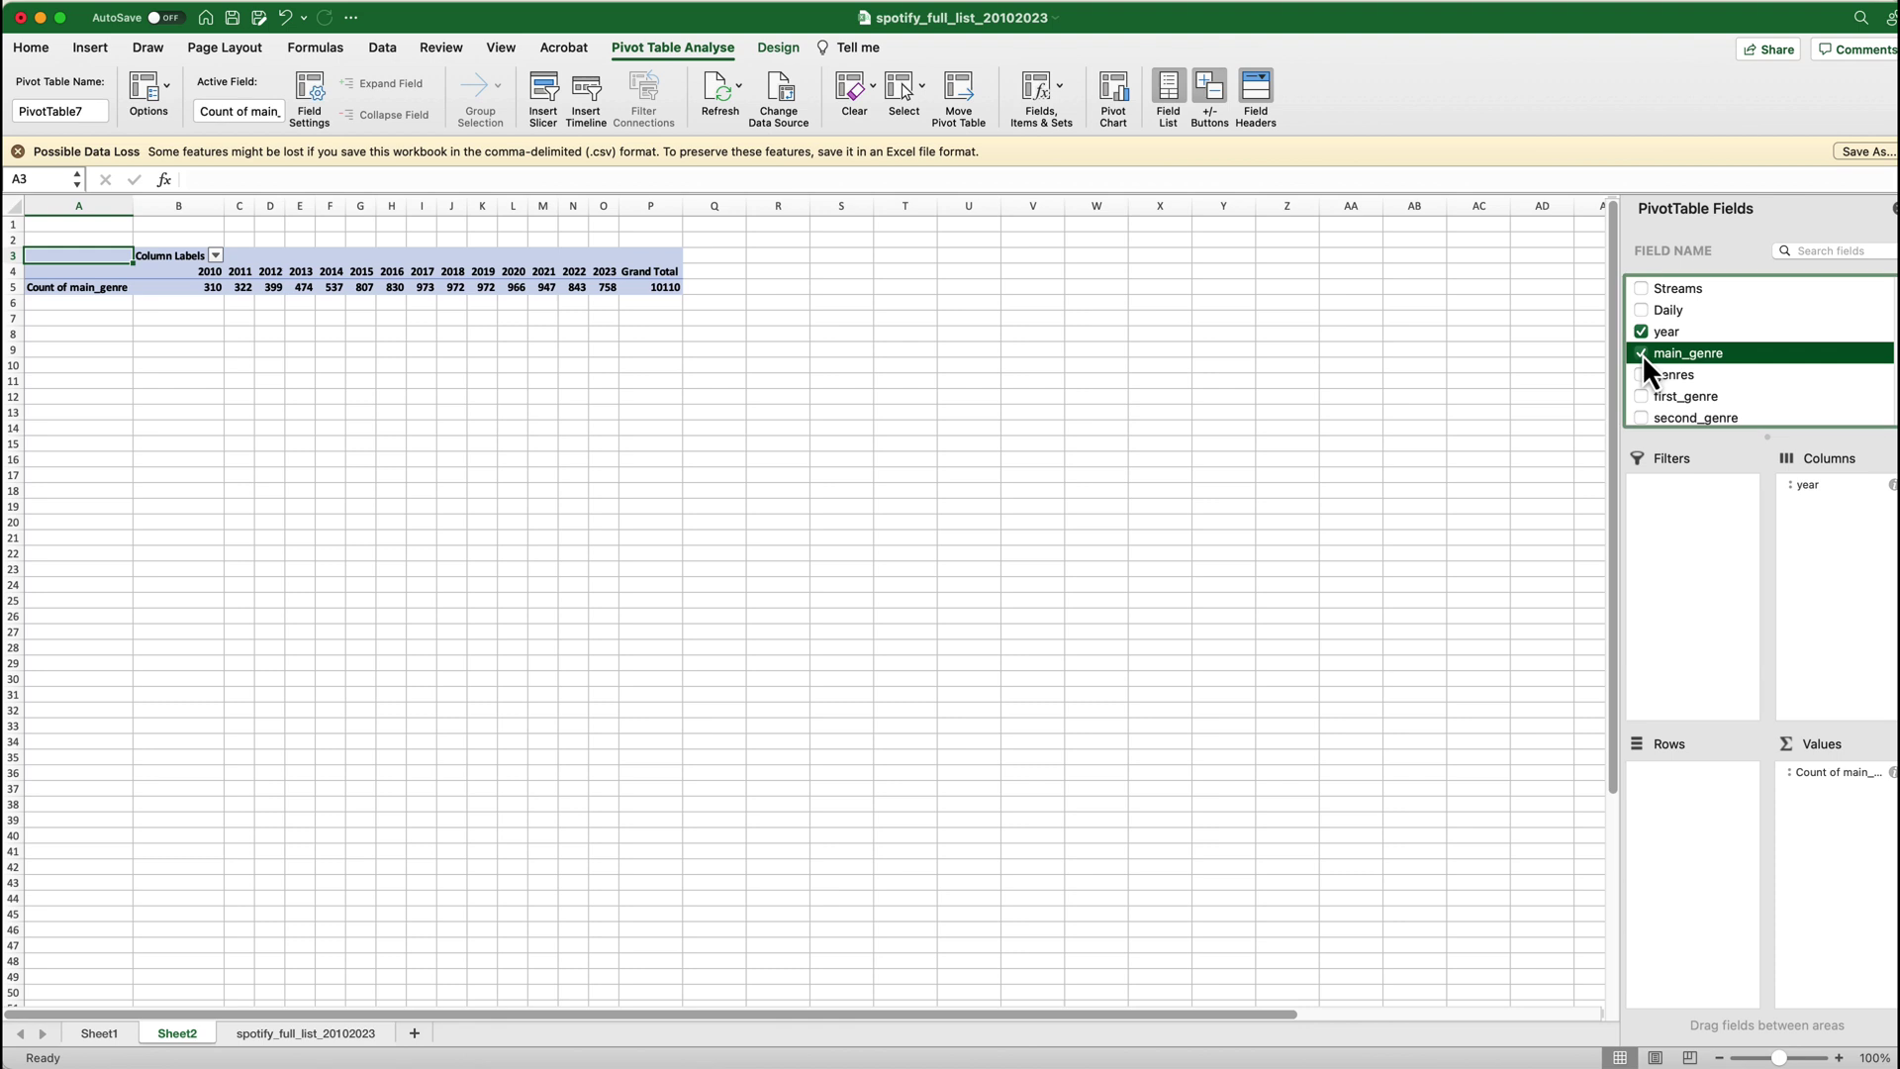
pyautogui.moveTo(1831, 773); pyautogui.dragTo(1703, 799)
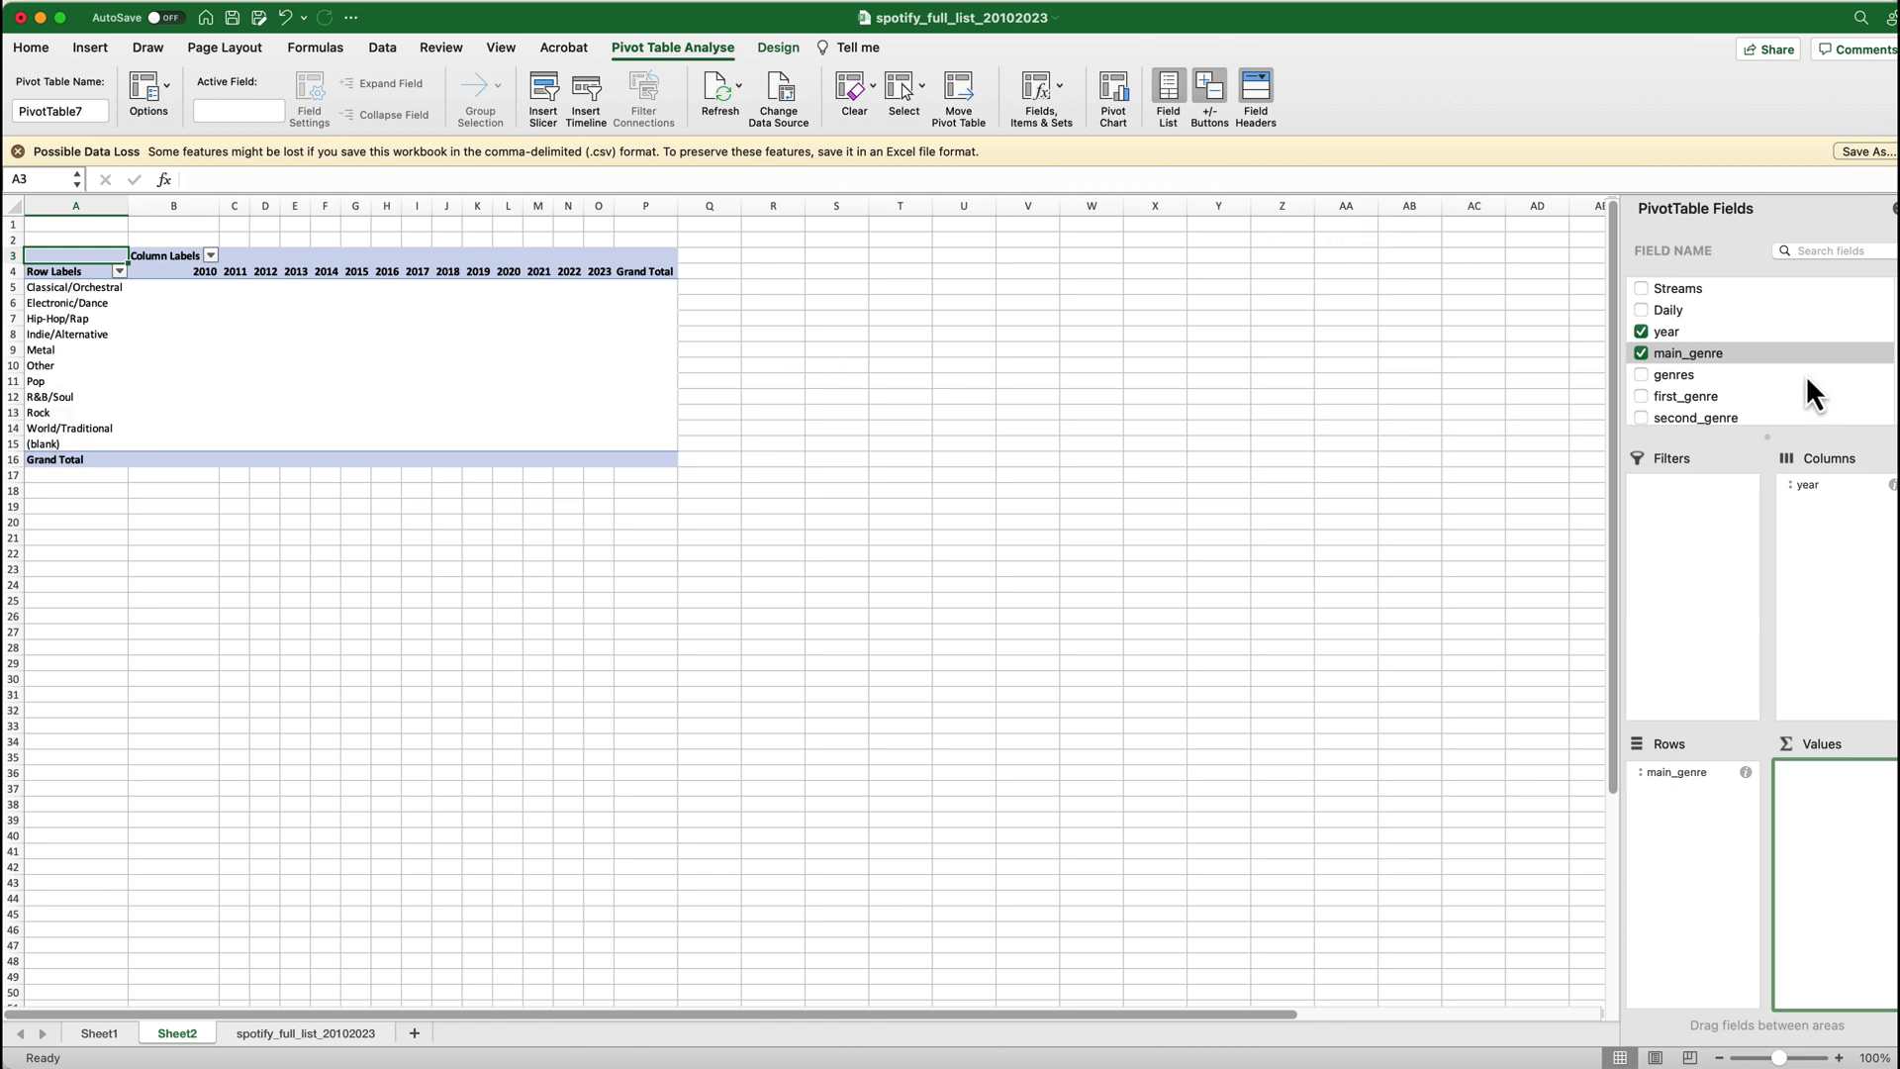
pyautogui.click(1641, 289)
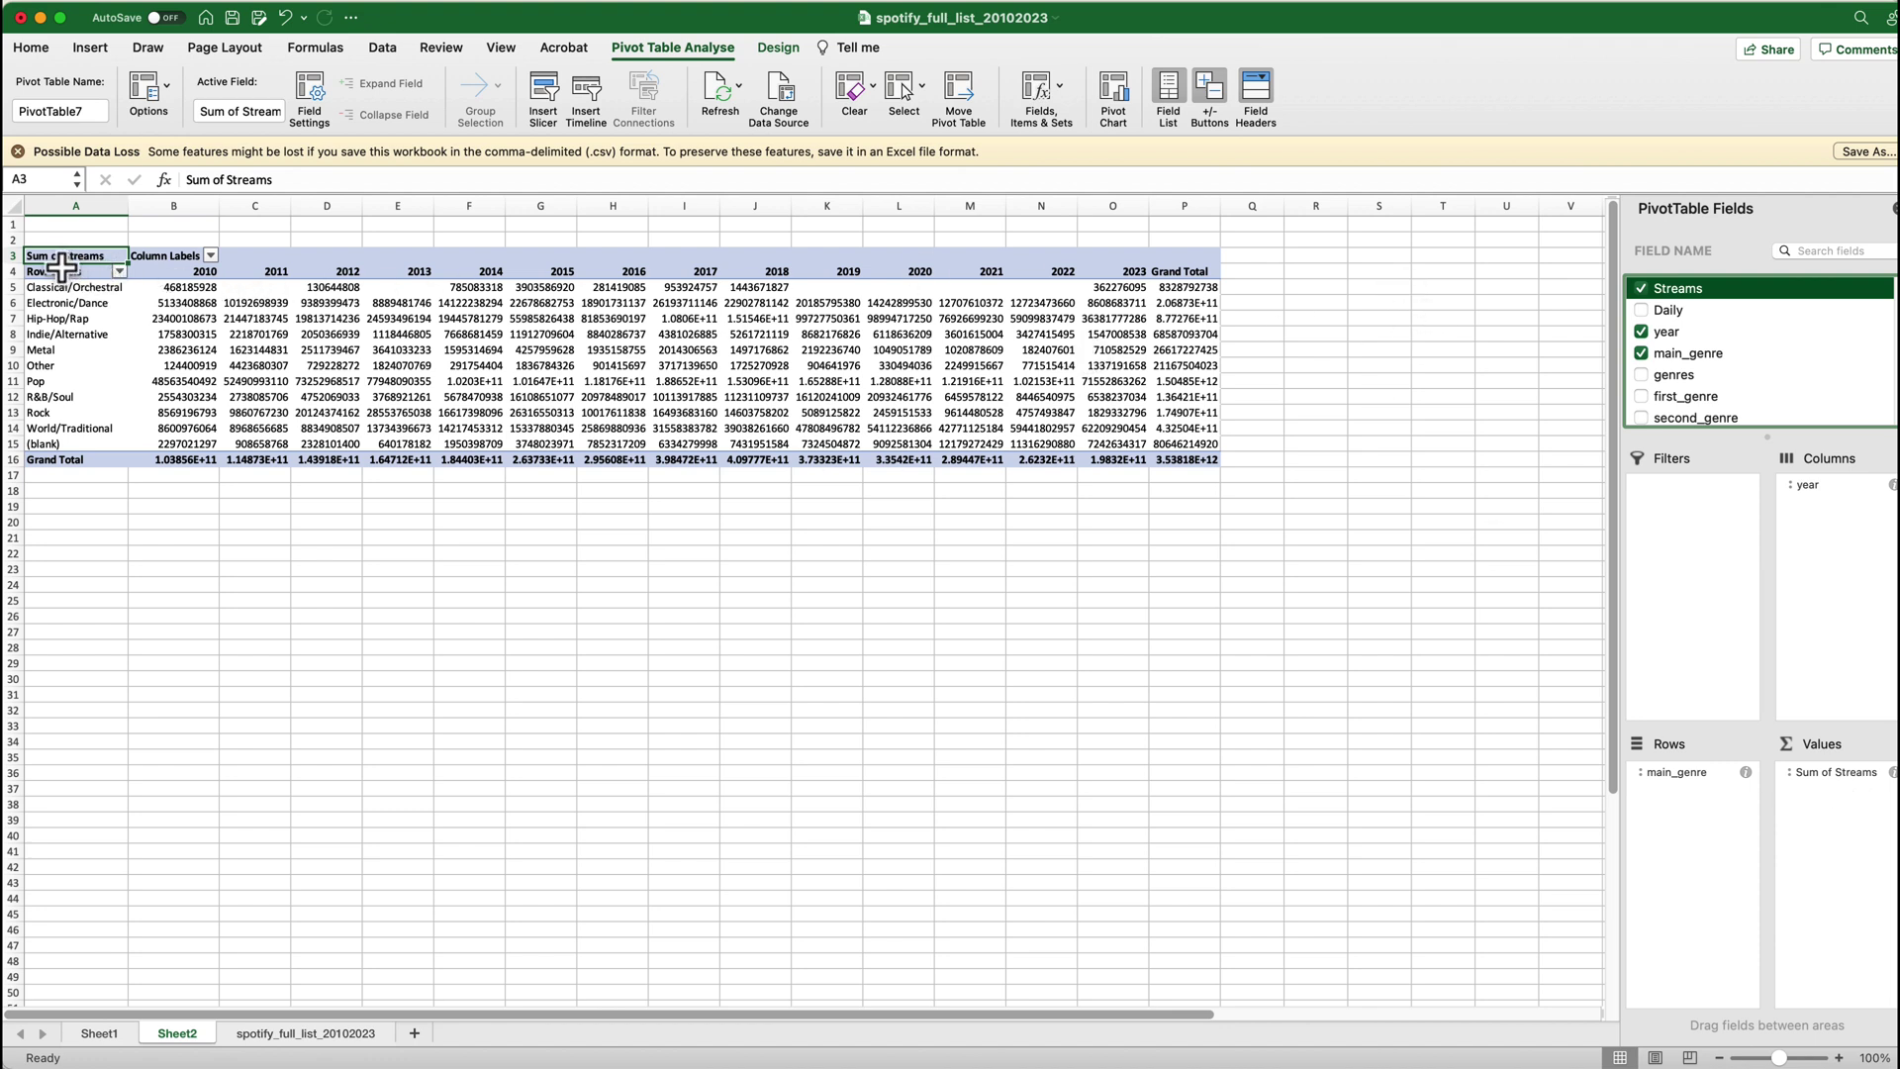
pyautogui.moveTo(59, 260); pyautogui.dragTo(1118, 450)
# Step: Paste the copied pivot data into a new blank sheet
pyautogui.press('super+c')
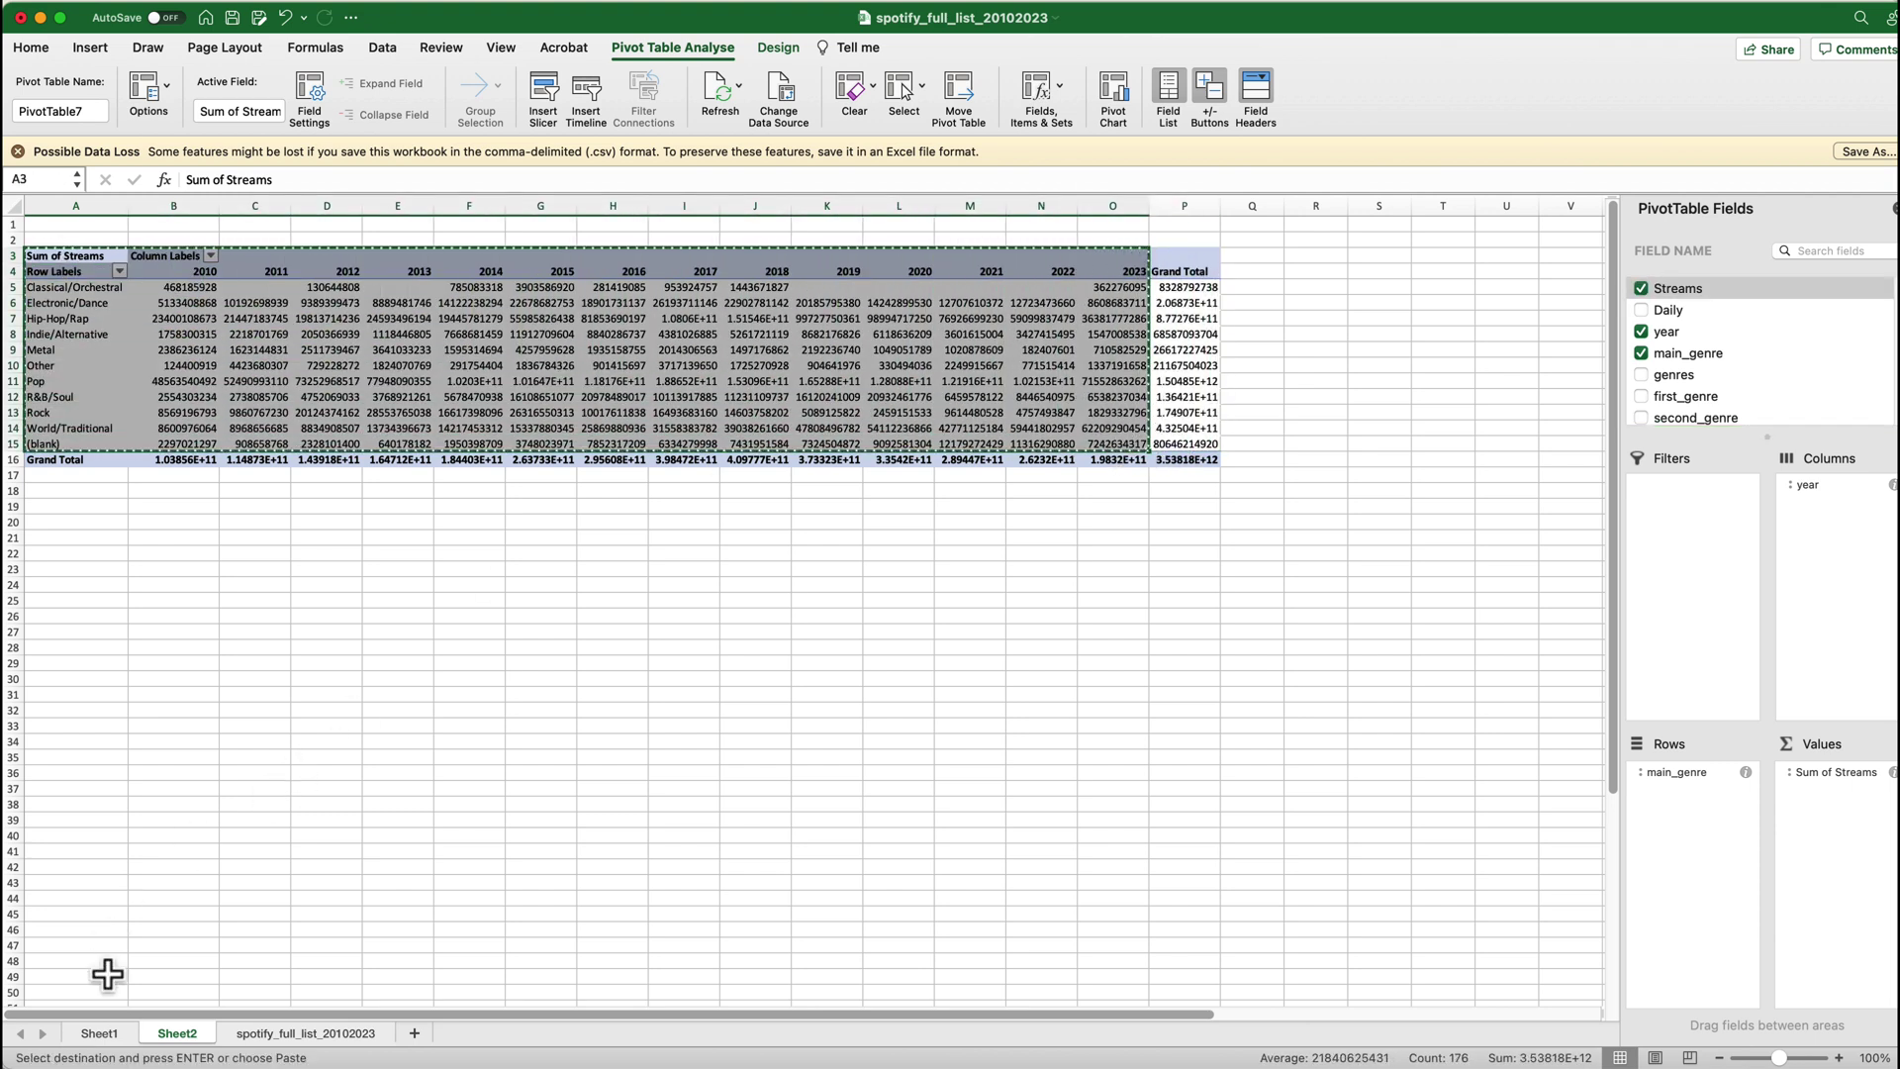
pyautogui.click(415, 1033)
pyautogui.press('super+v')
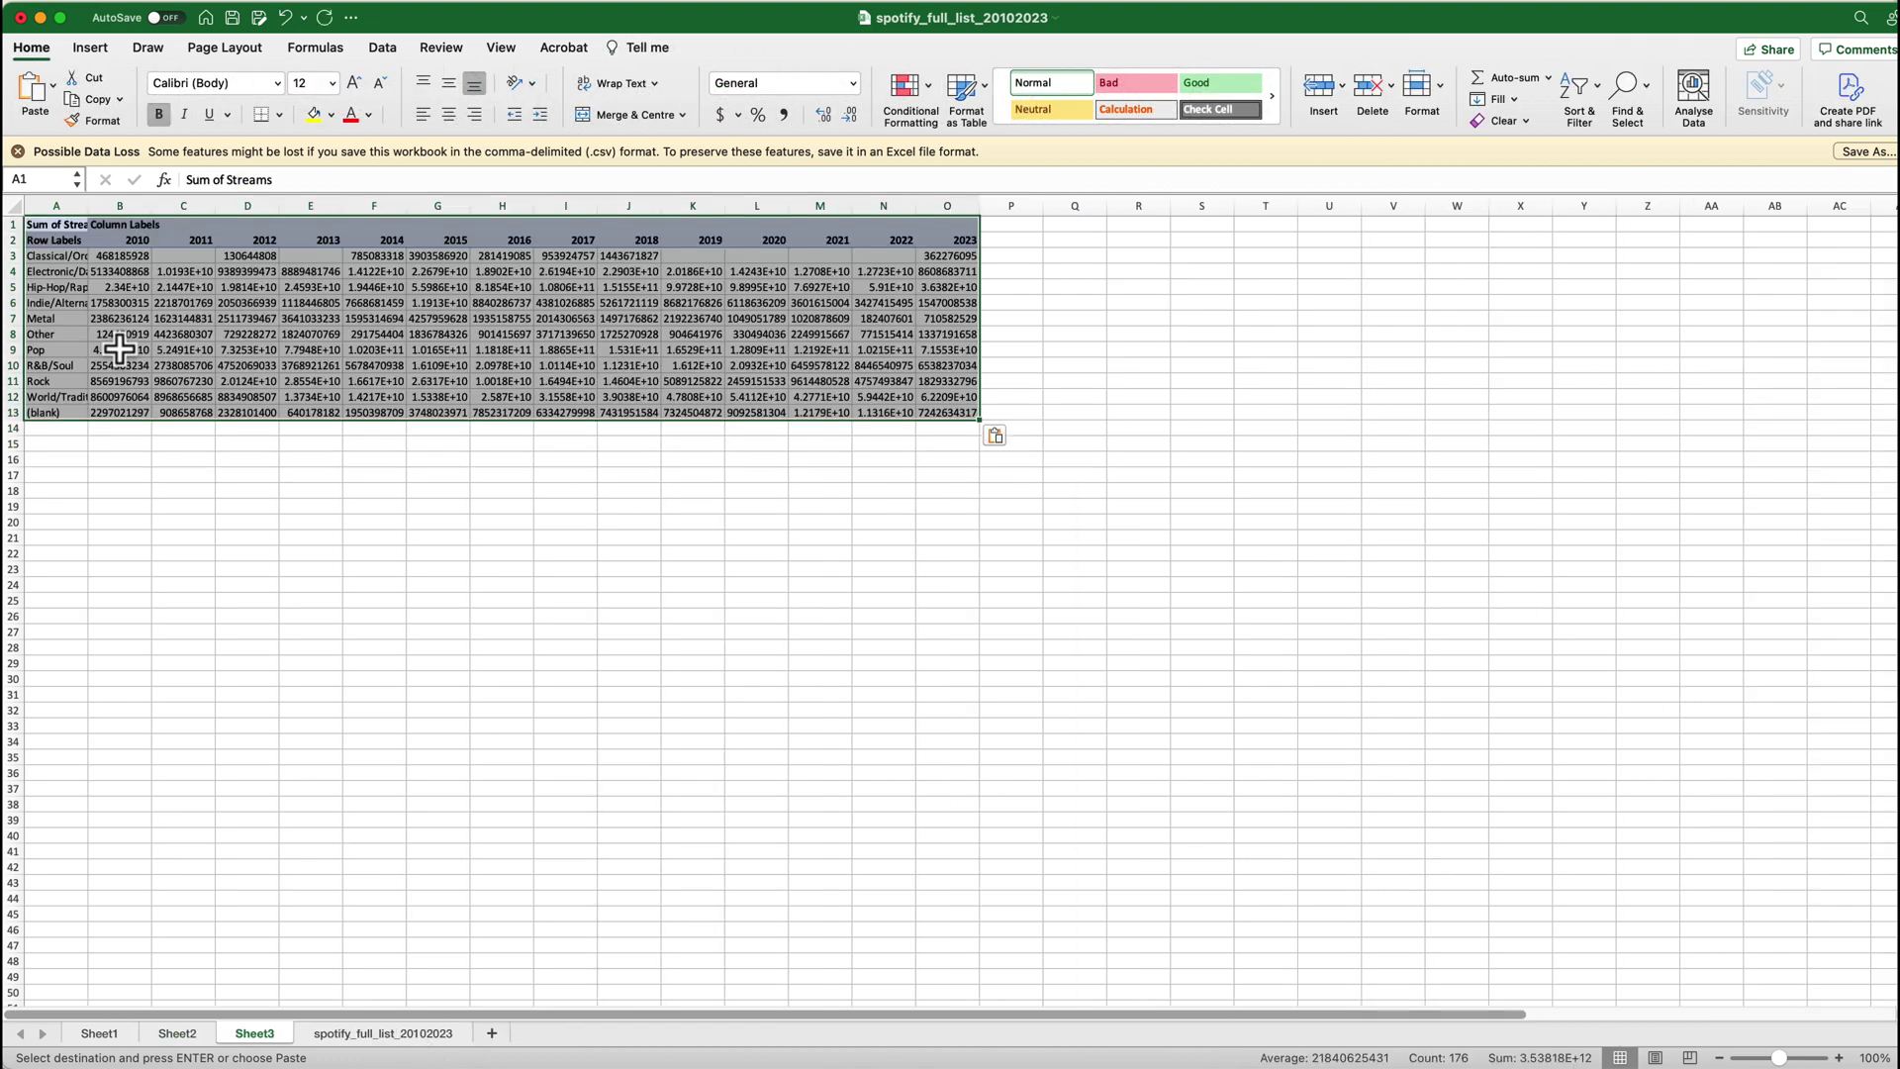
pyautogui.click(67, 227)
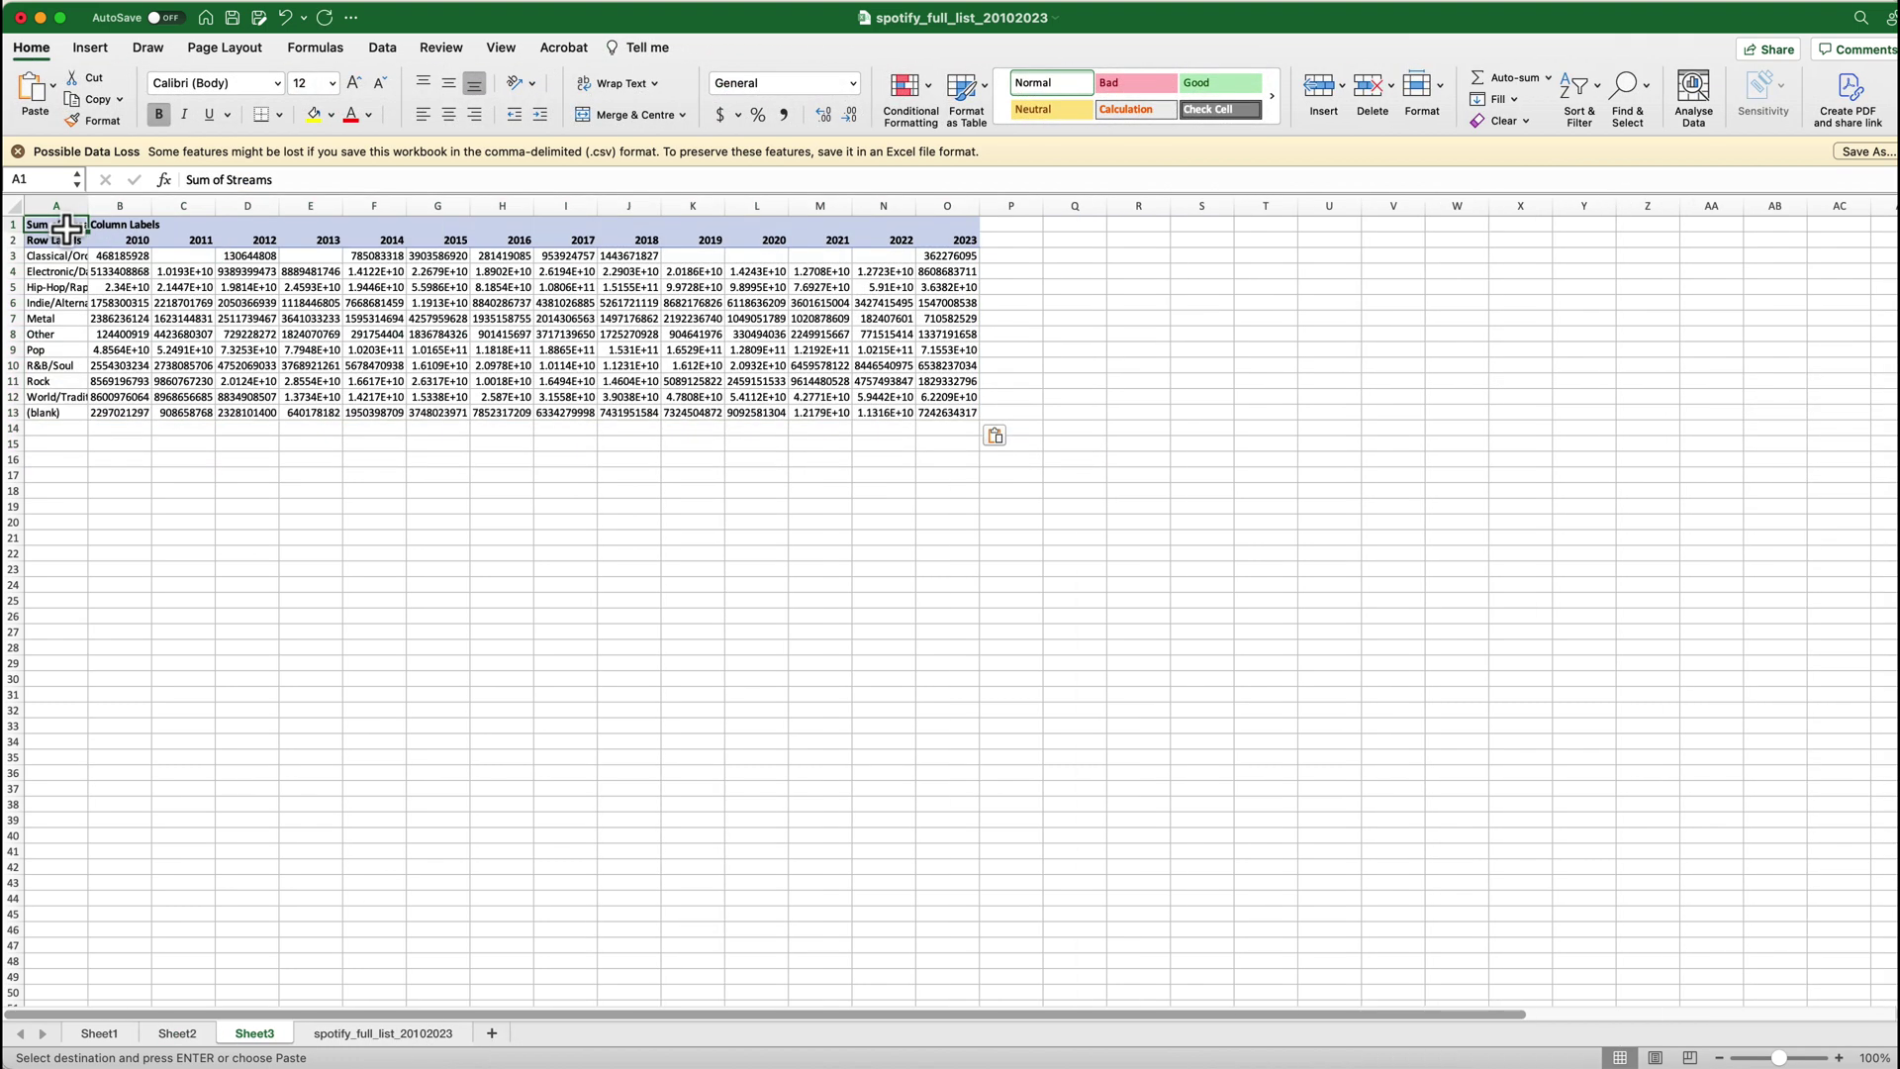
# Step: Delete row 13, the blank-genre row, and autofit column A to the genre names
pyautogui.click(14, 413)
pyautogui.rightClick(14, 413)
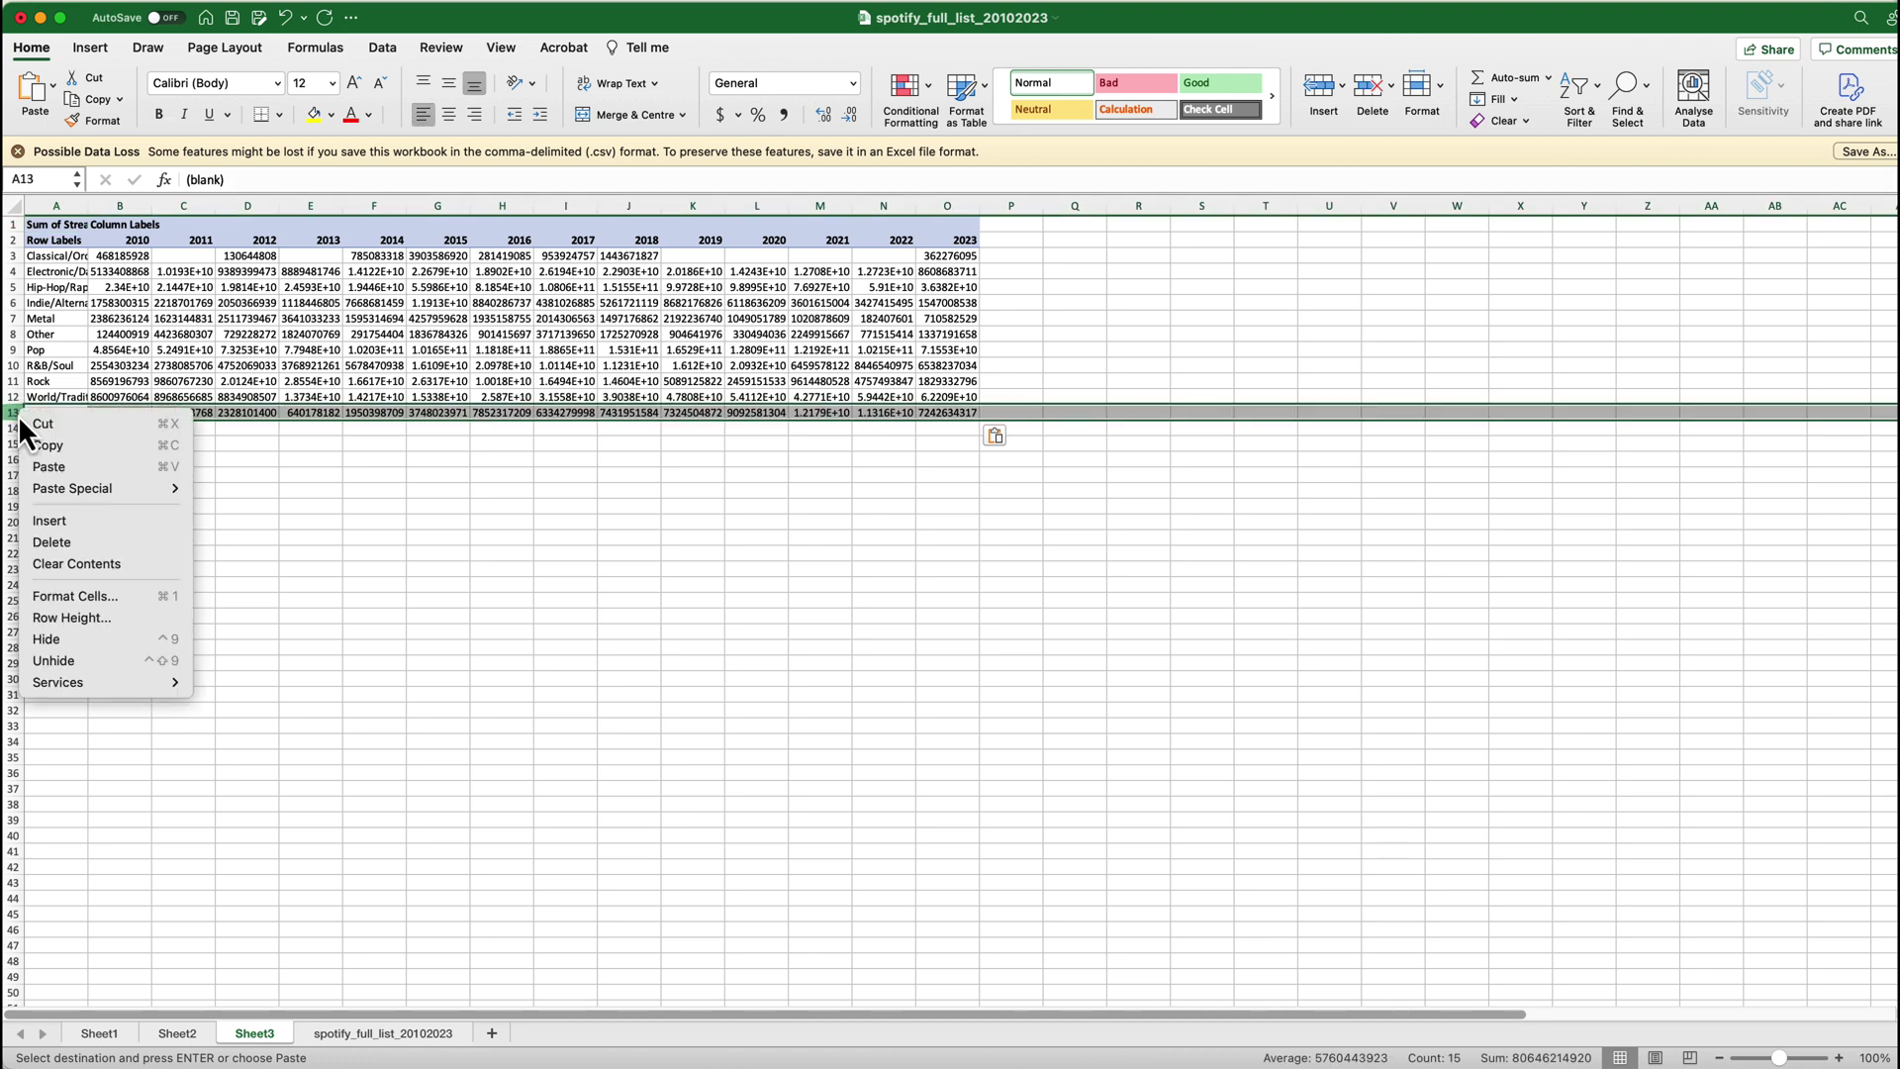
pyautogui.click(97, 546)
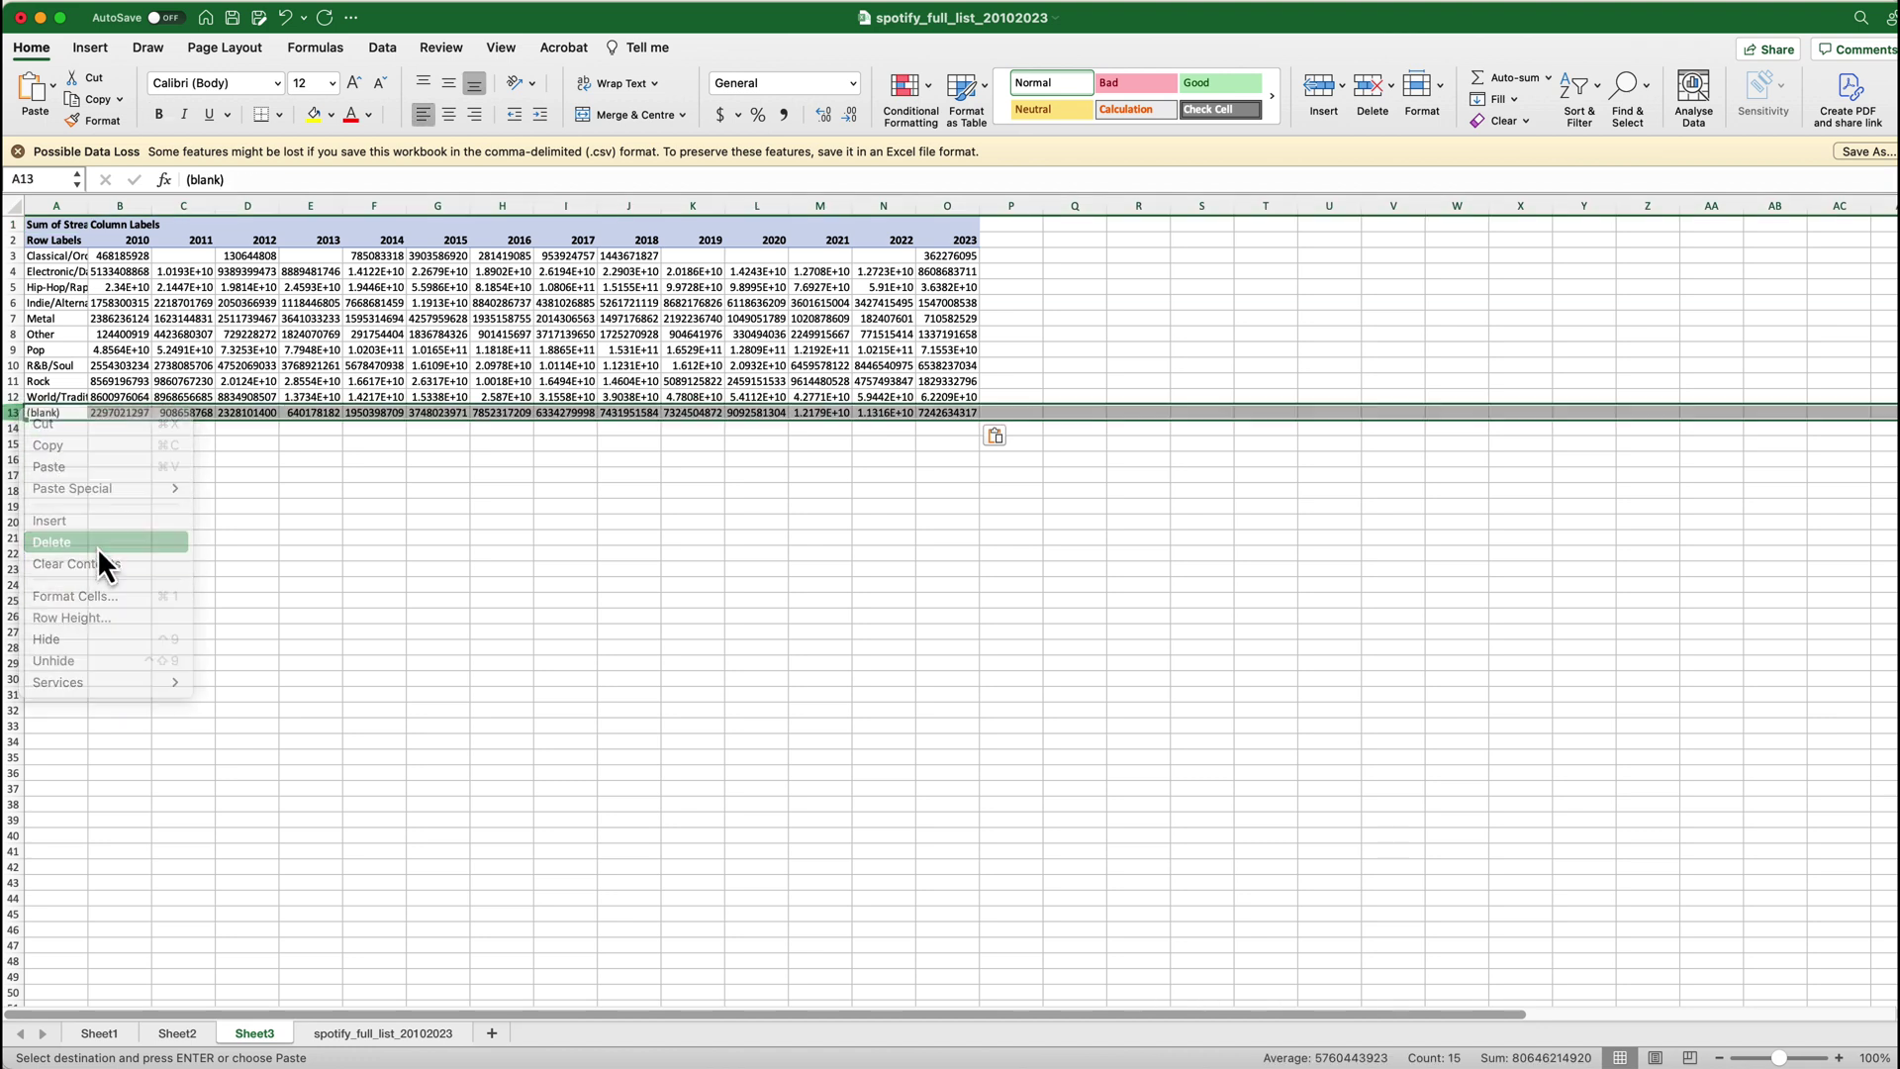
pyautogui.doubleClick(86, 203)
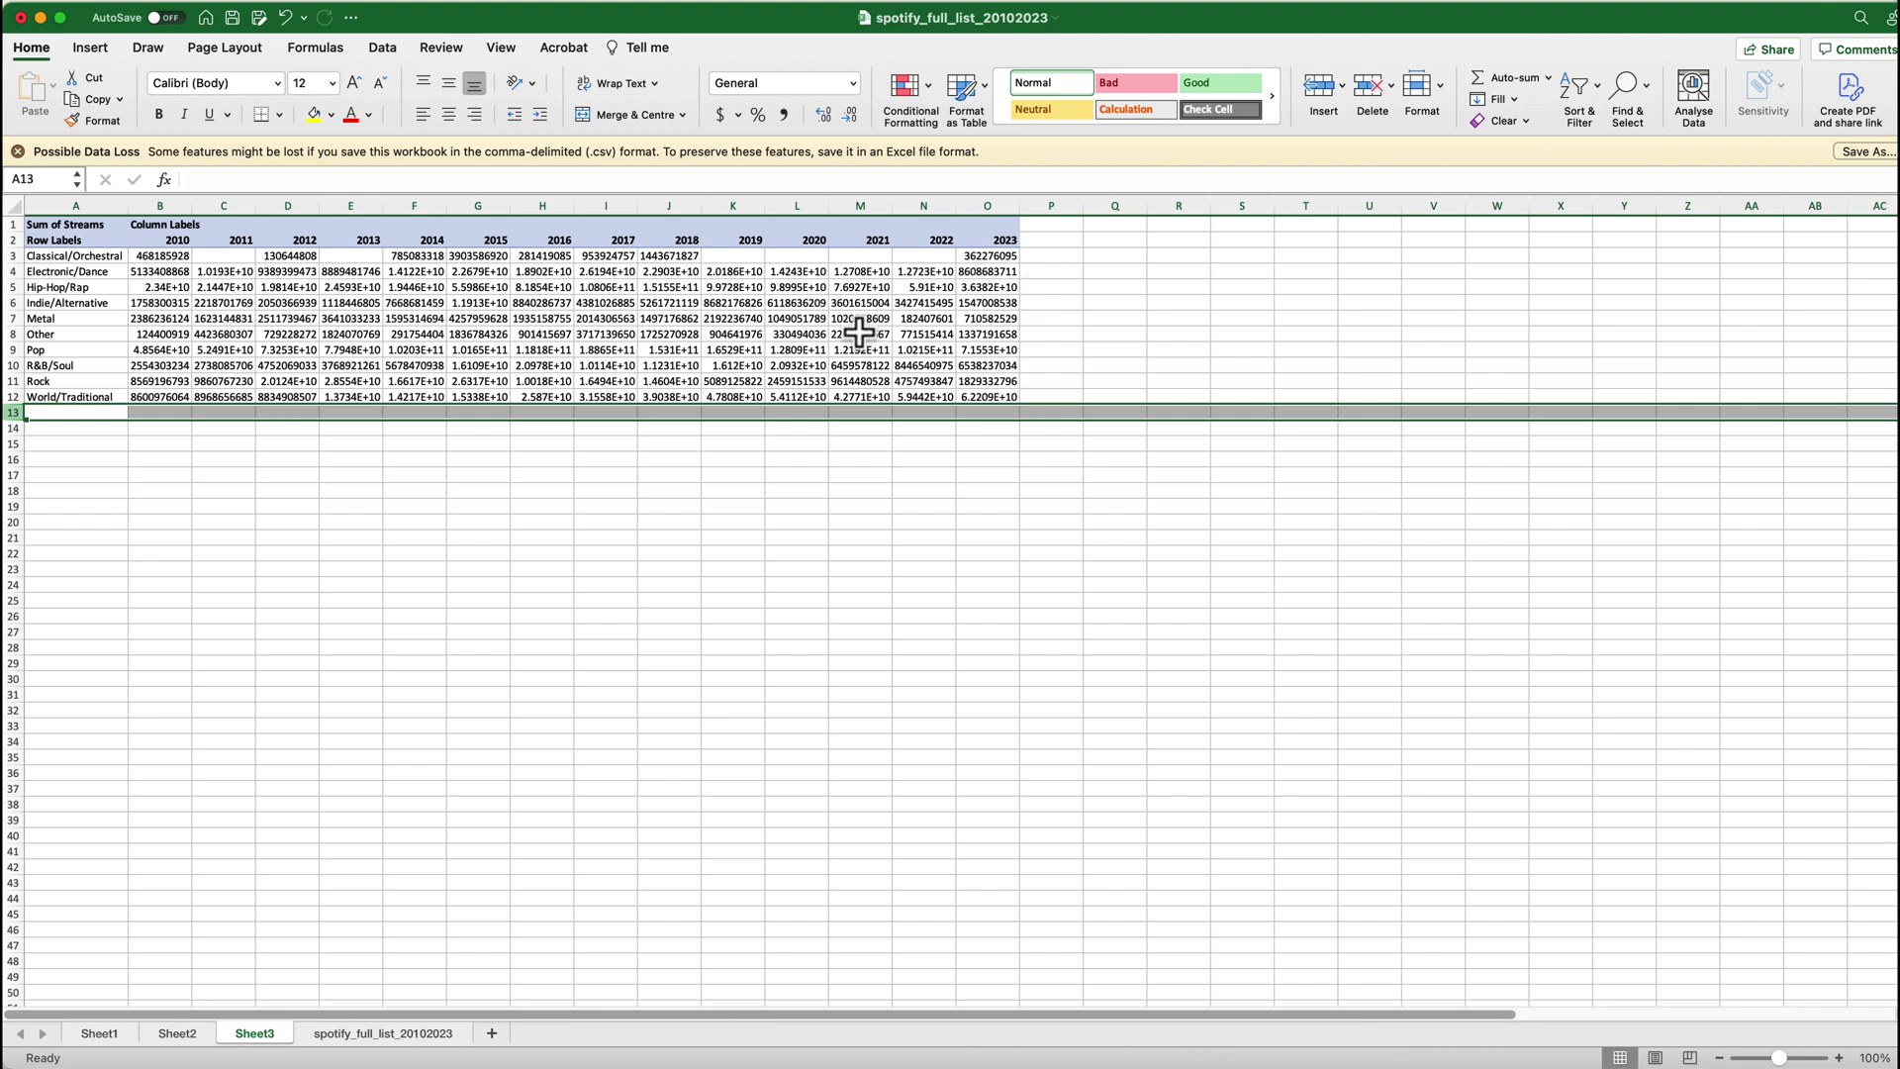
# Step: Rename the Row Labels heading in A2 to 'Genre' and delete the Sum of Streams label row
pyautogui.click(79, 239)
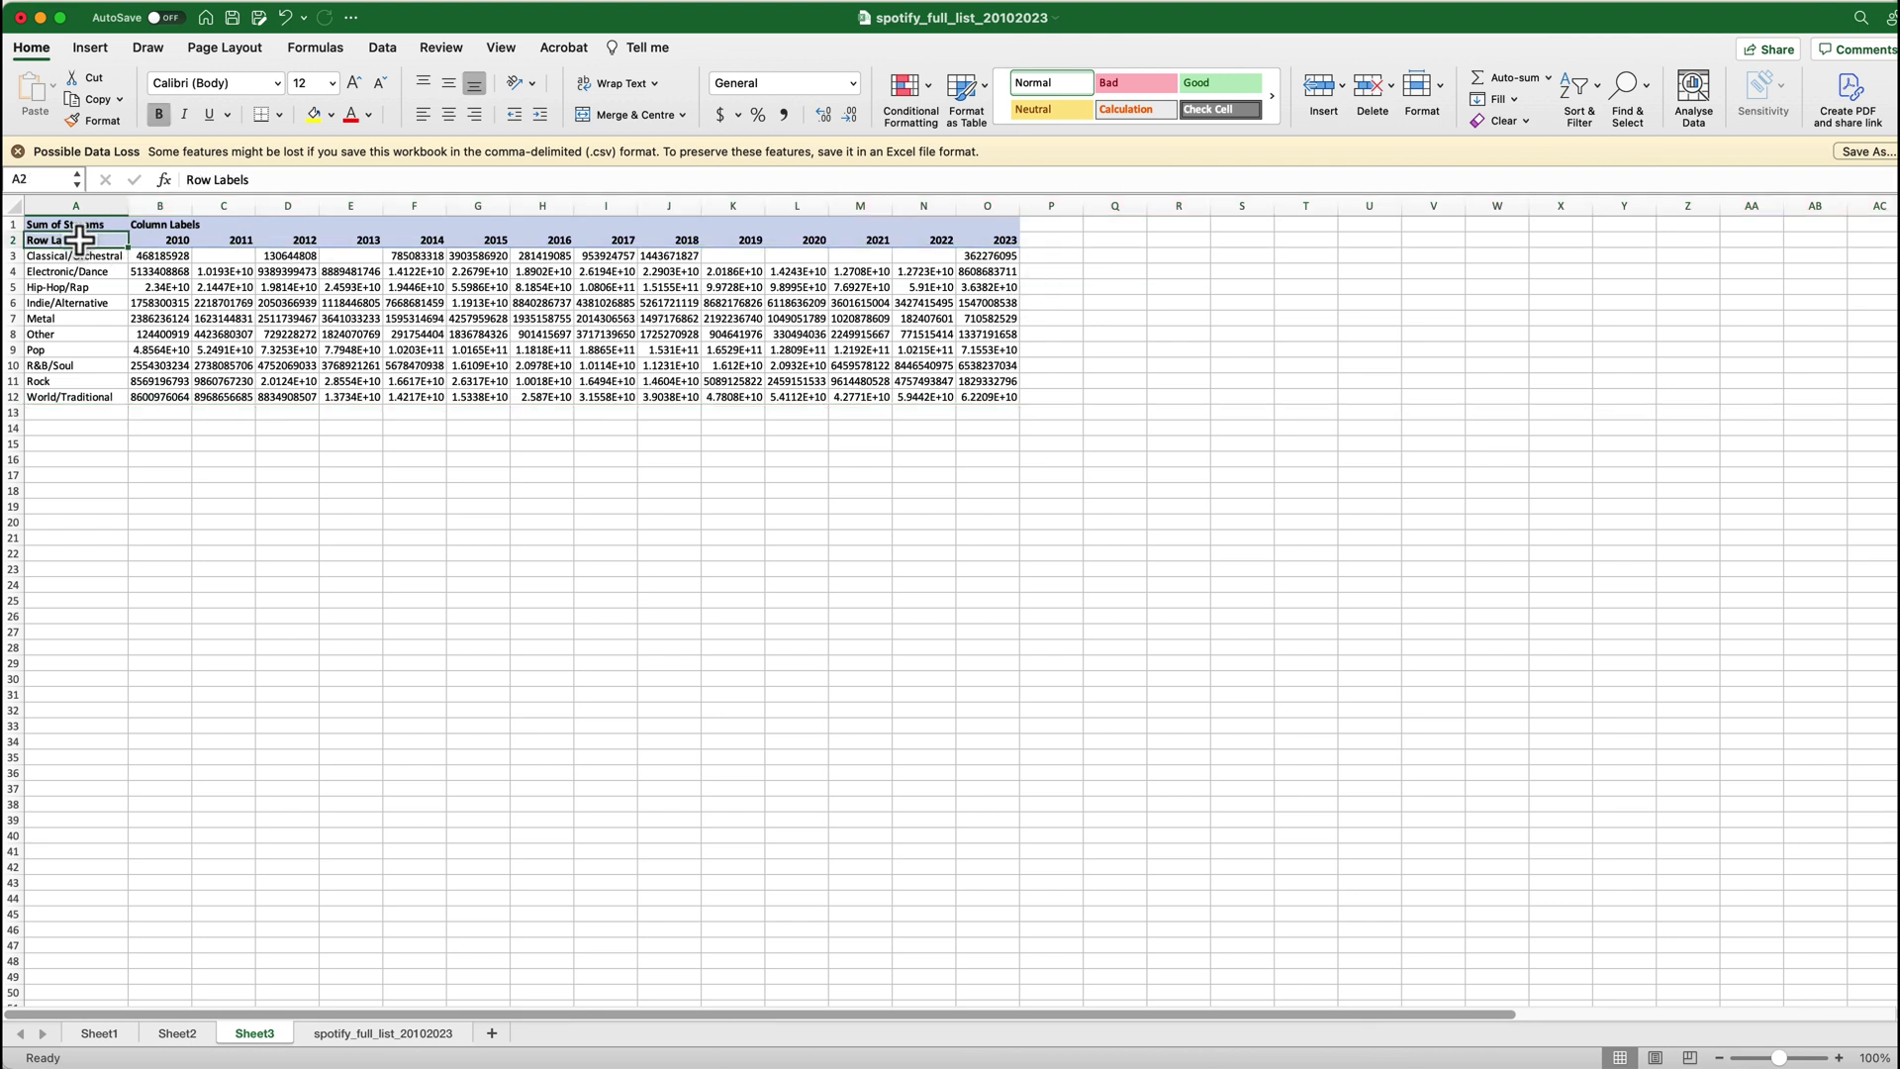
pyautogui.doubleClick(79, 240)
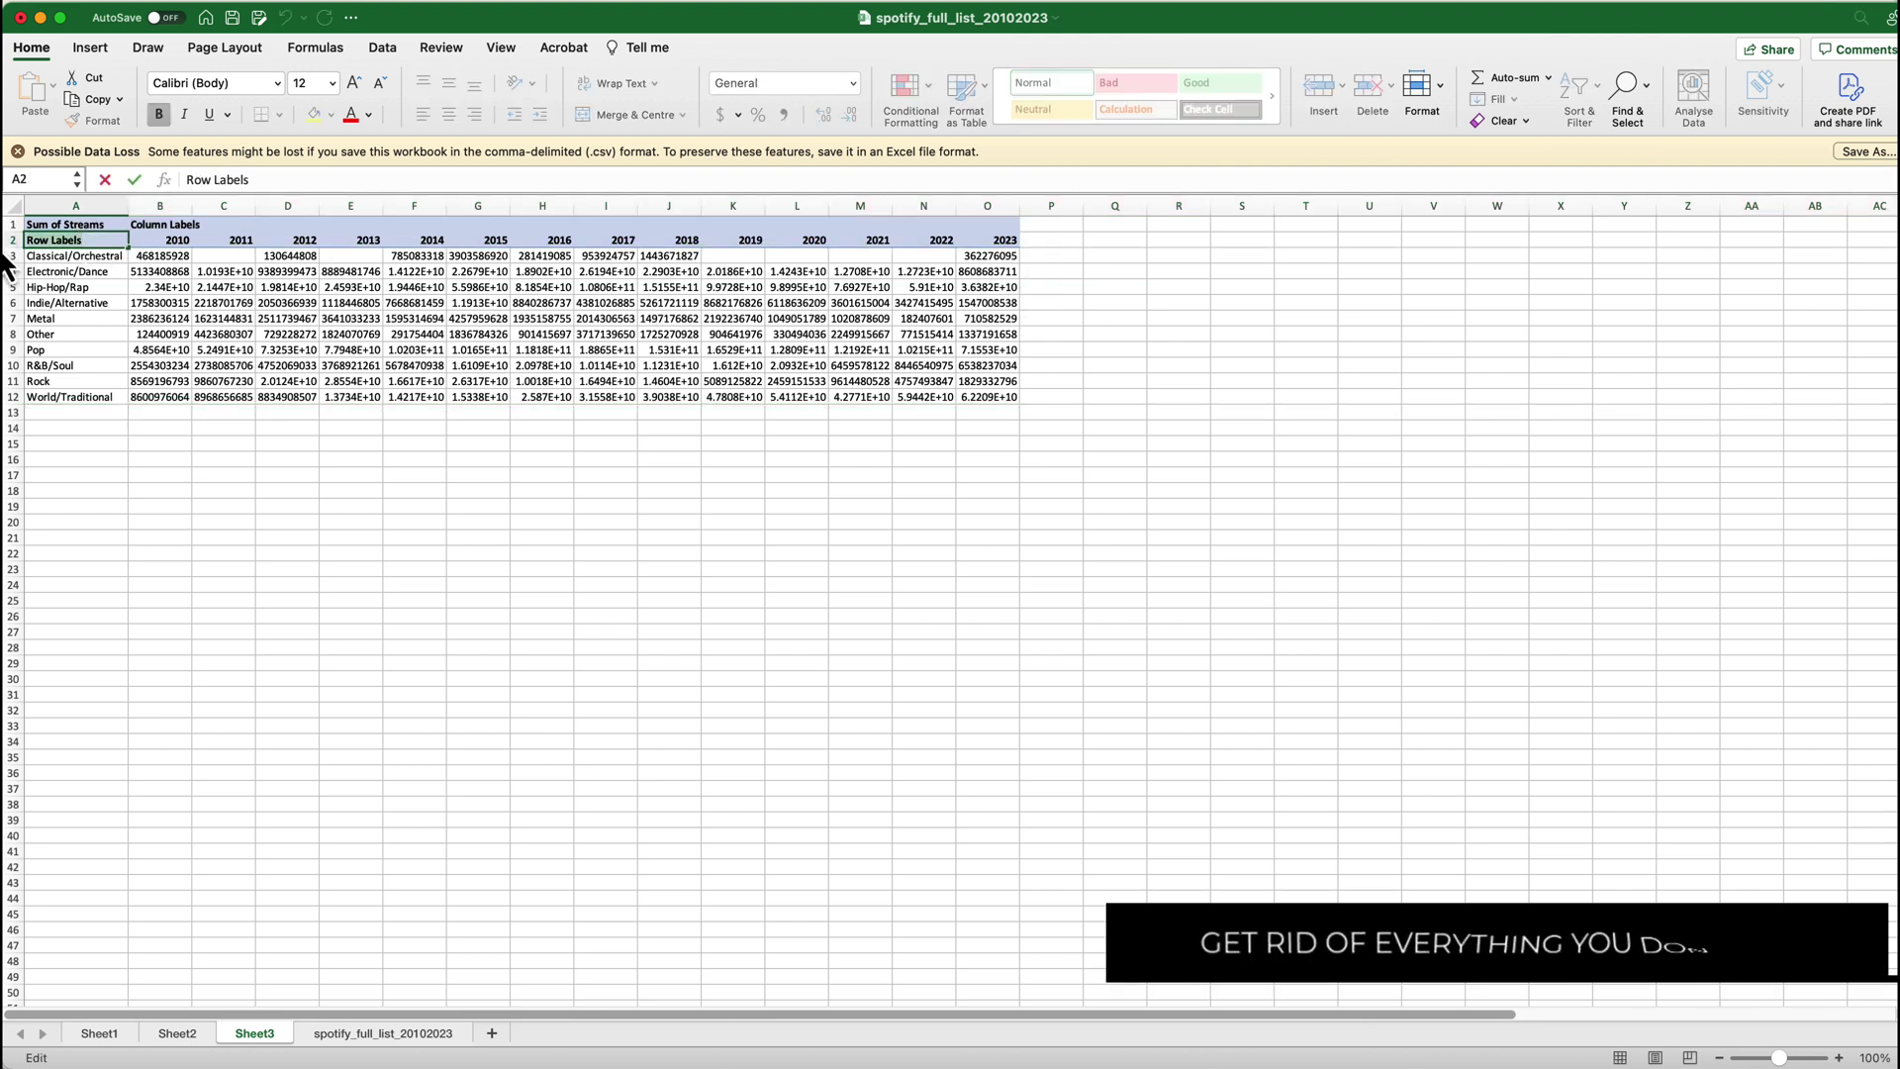
pyautogui.write('Genre')
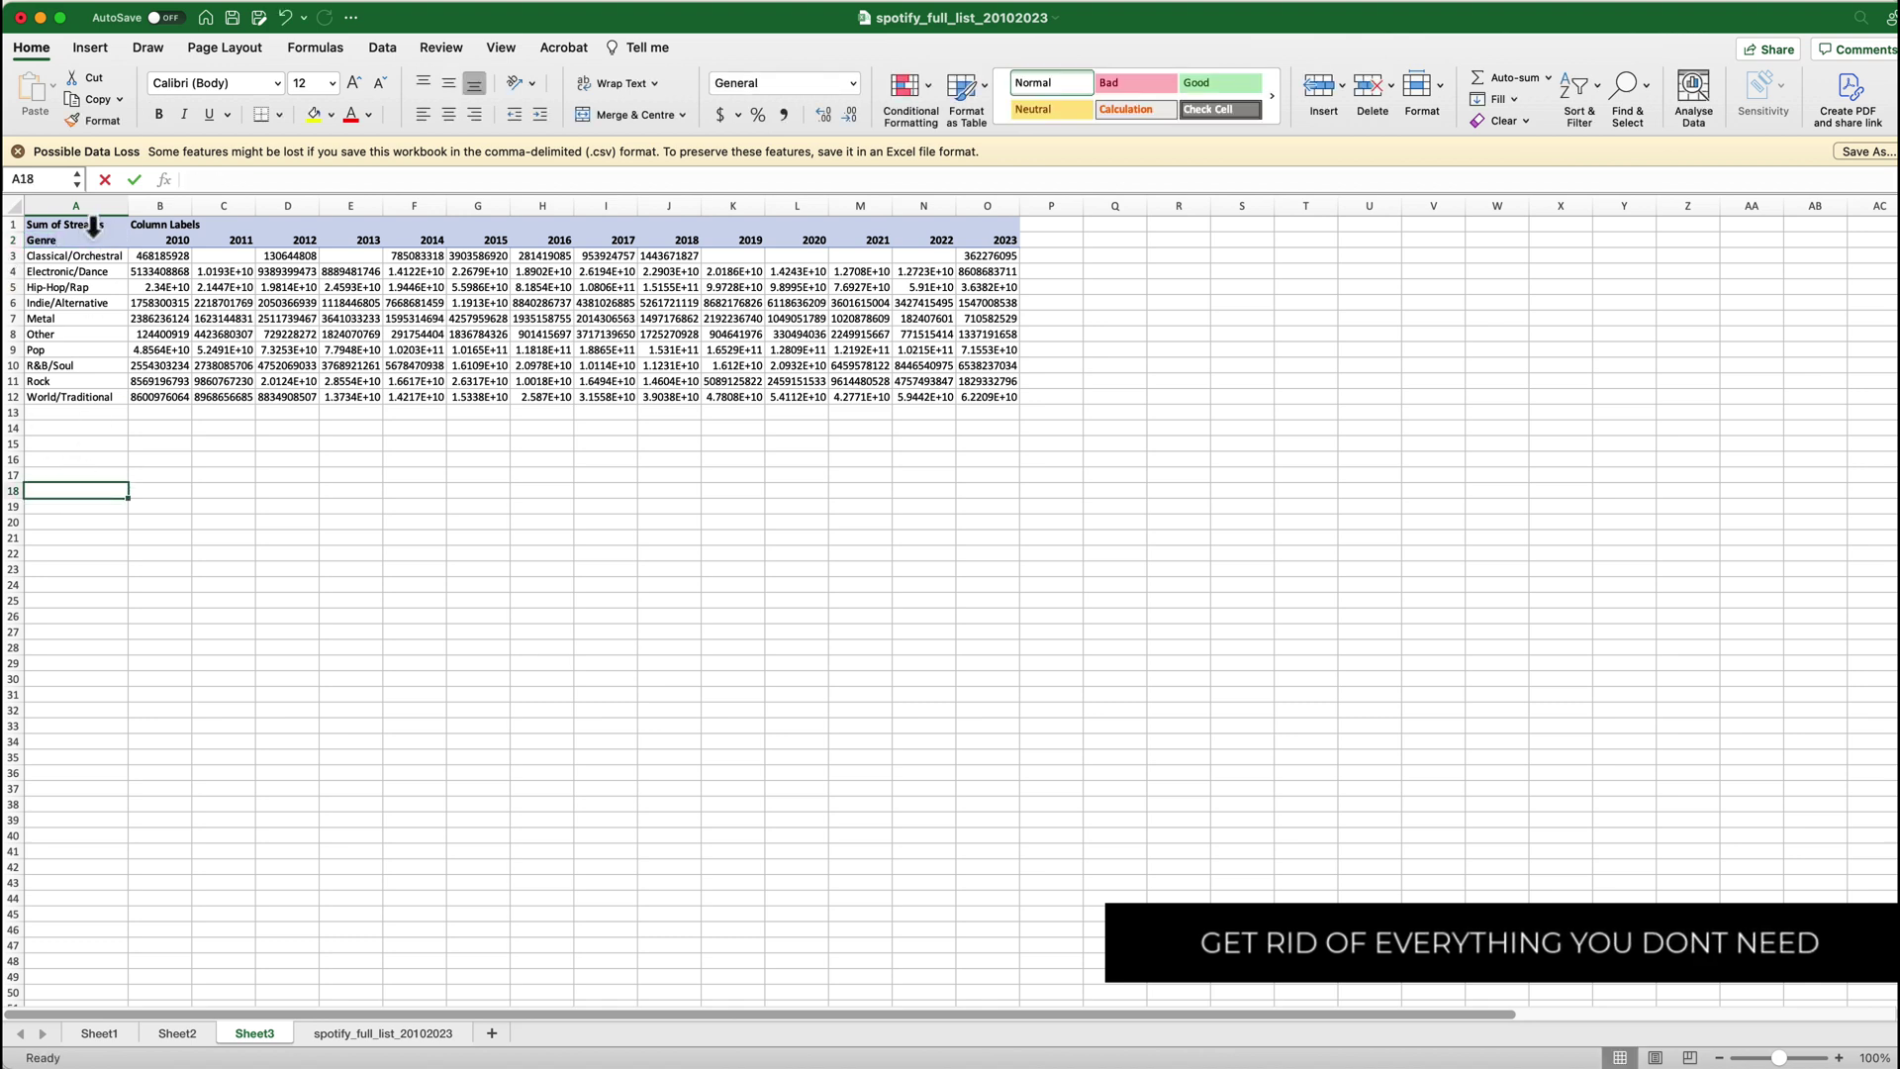
pyautogui.rightClick(14, 224)
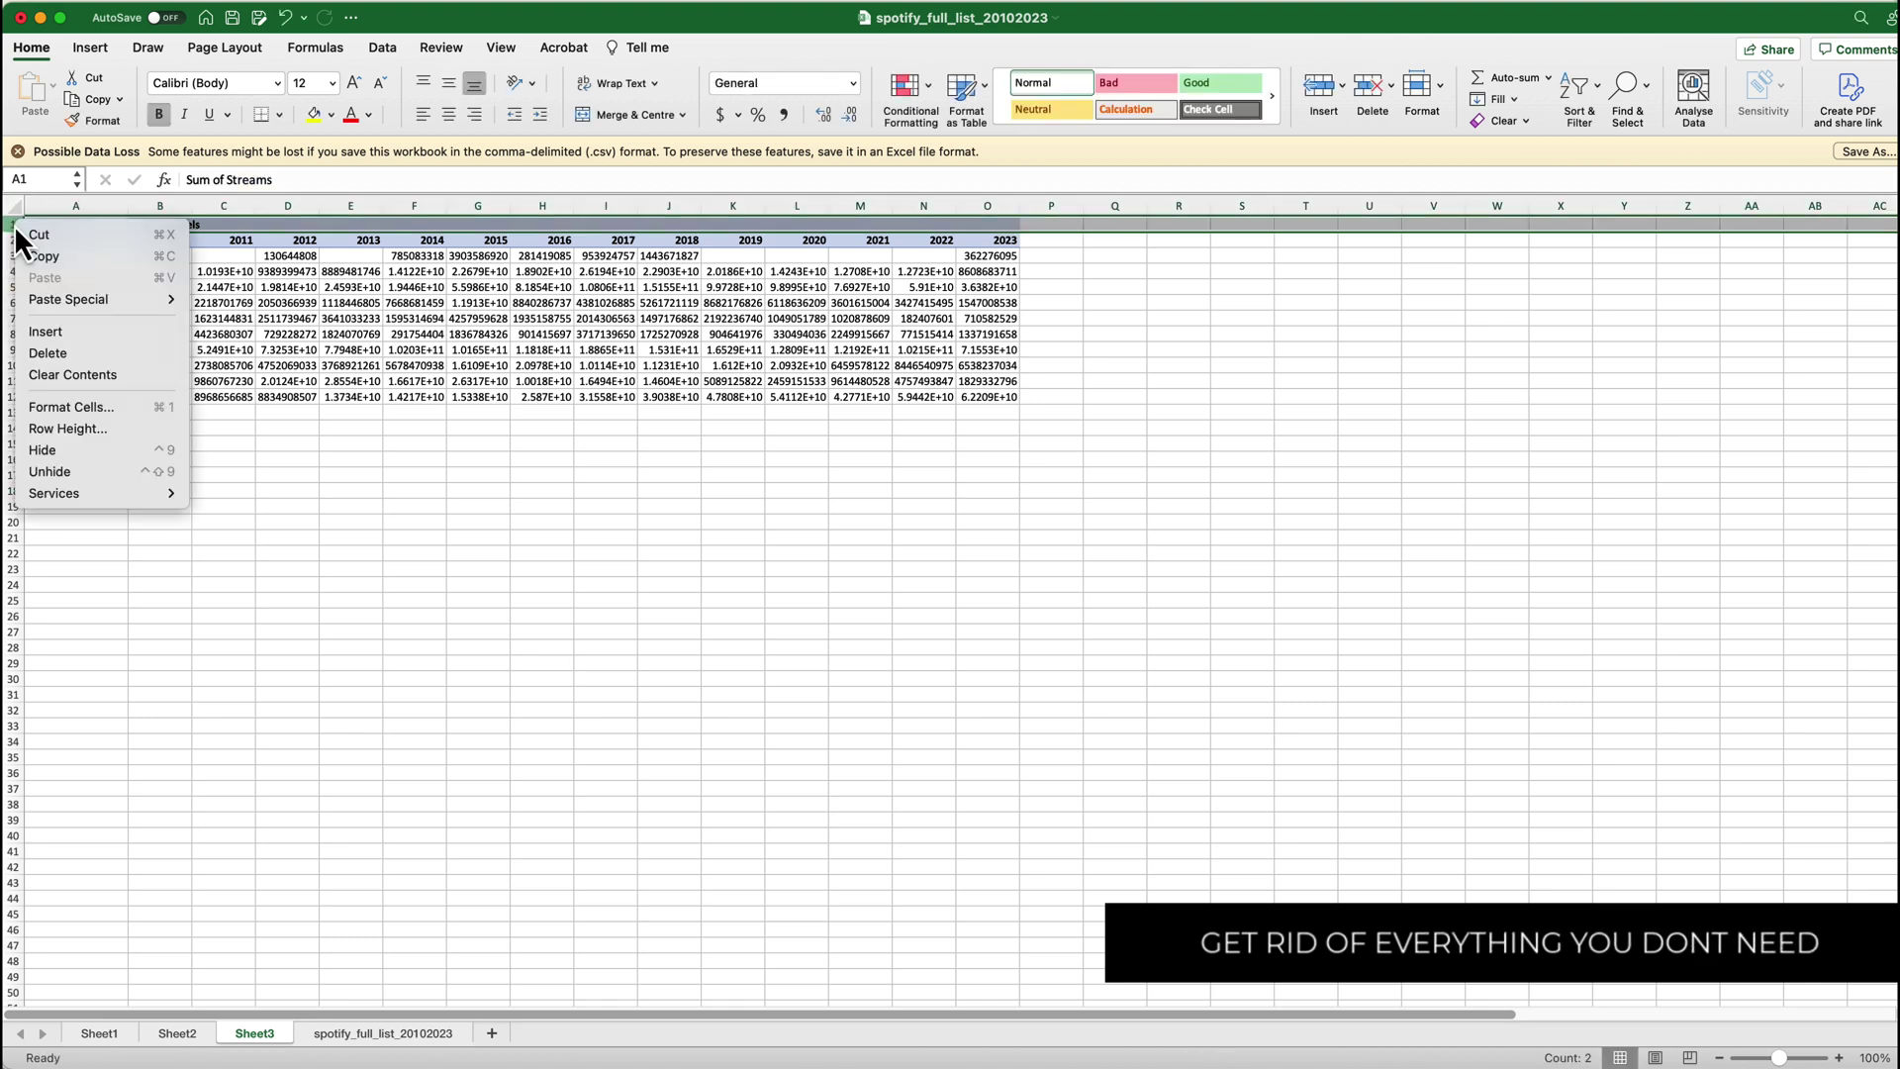
pyautogui.click(98, 352)
pyautogui.click(494, 459)
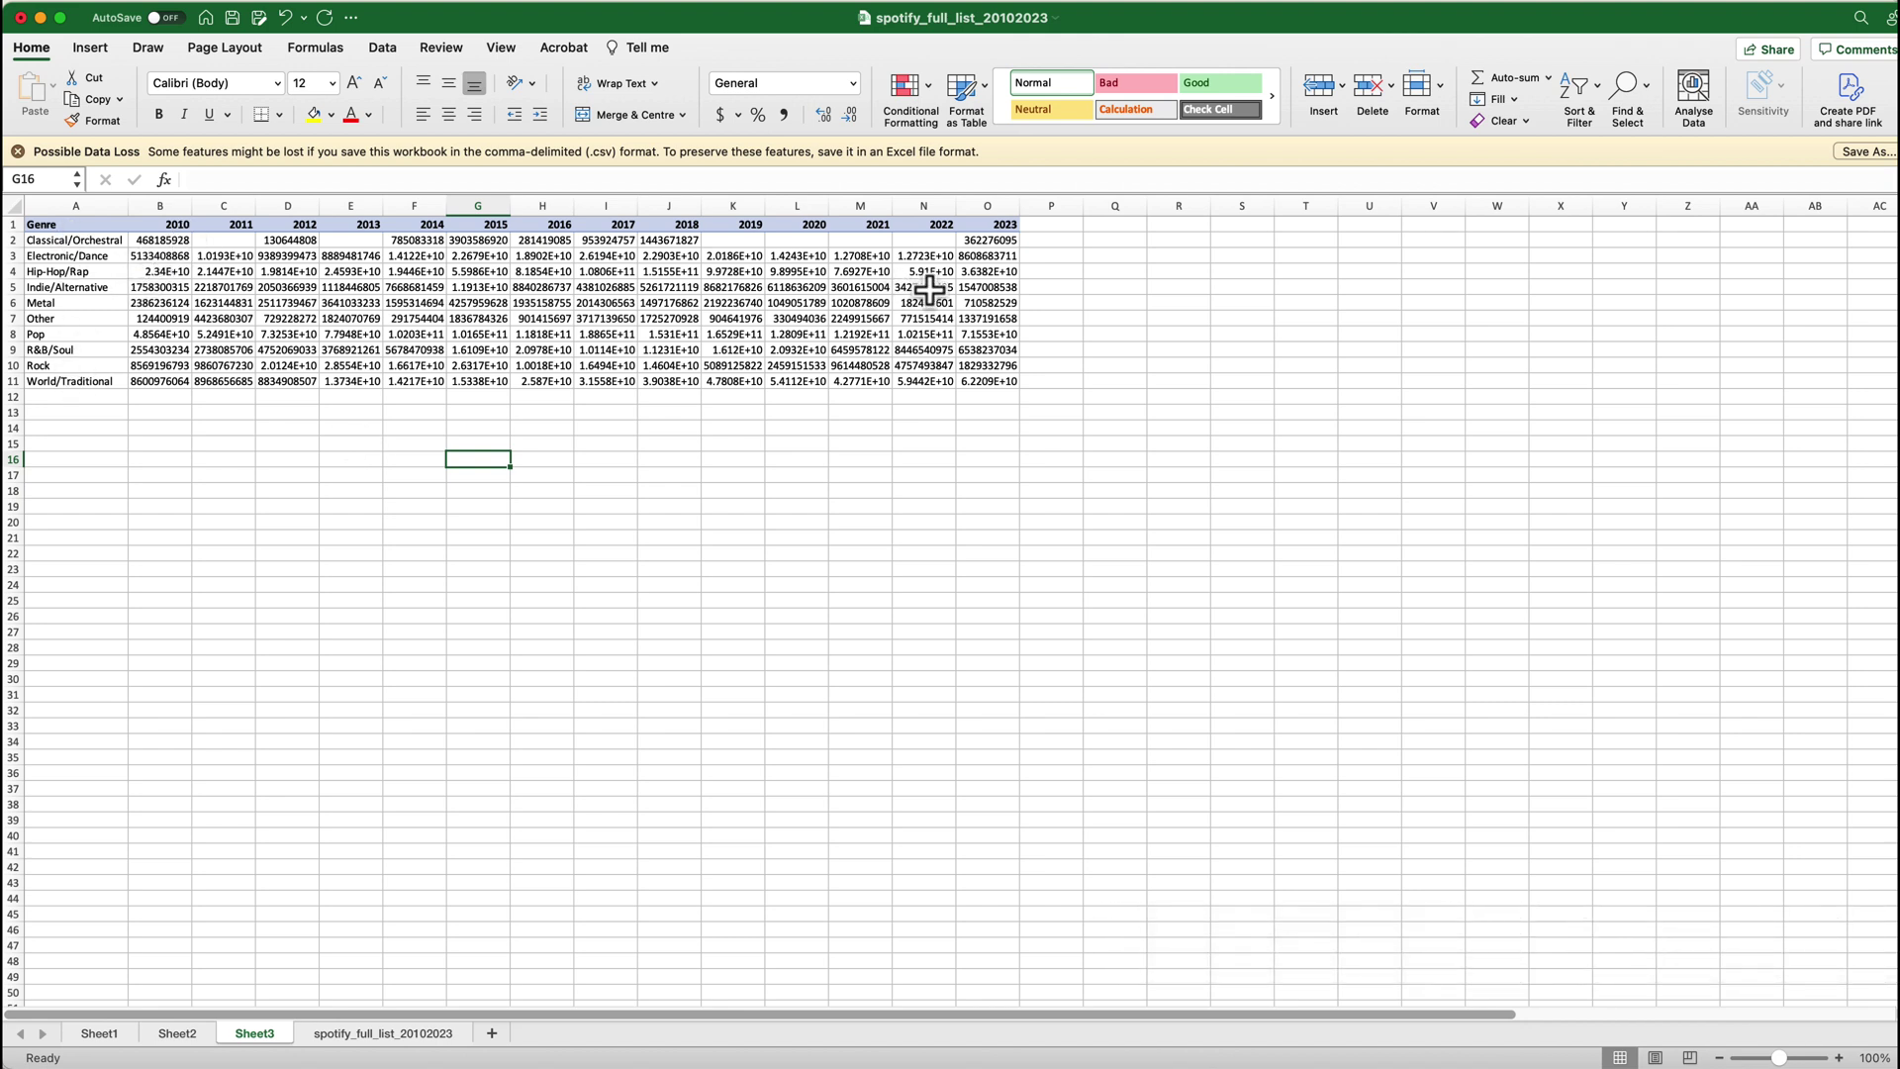
pyautogui.click(1174, 418)
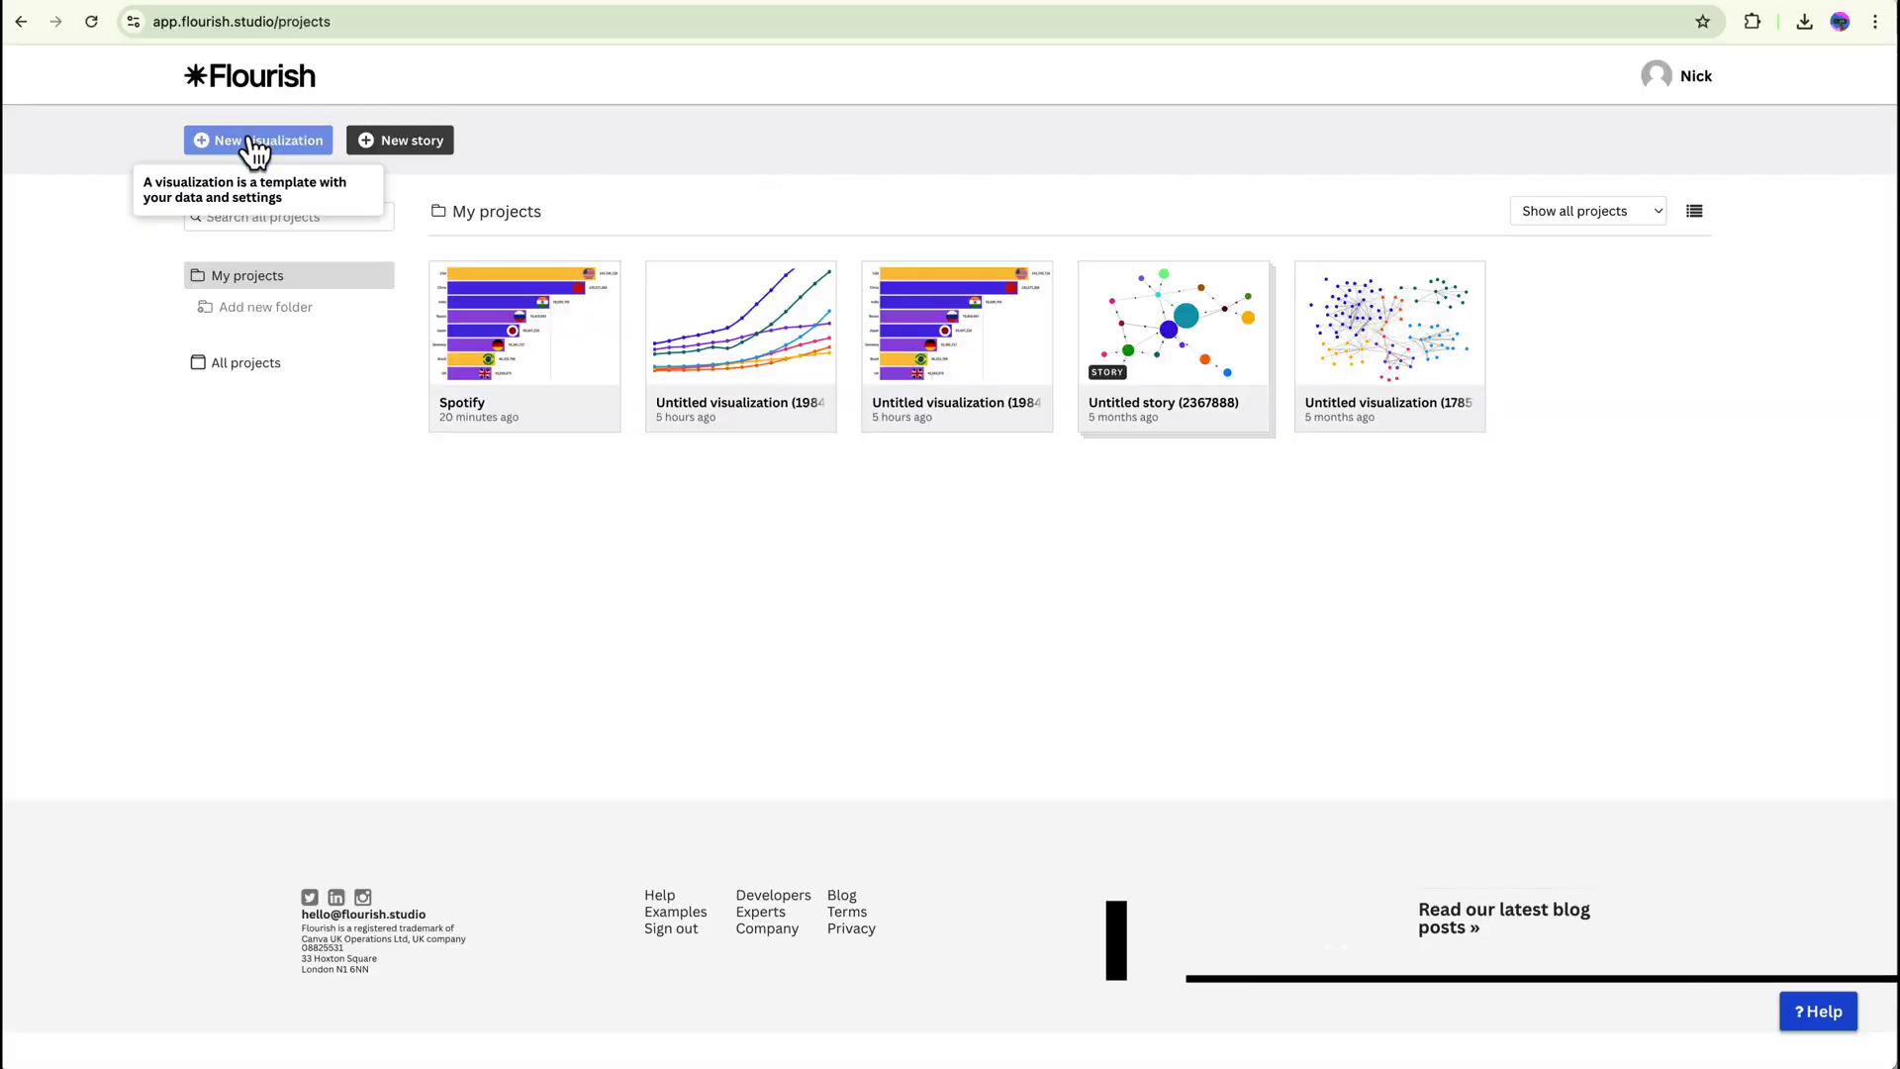
# Step: Create a new visualization from the Bar chart race template
pyautogui.click(263, 148)
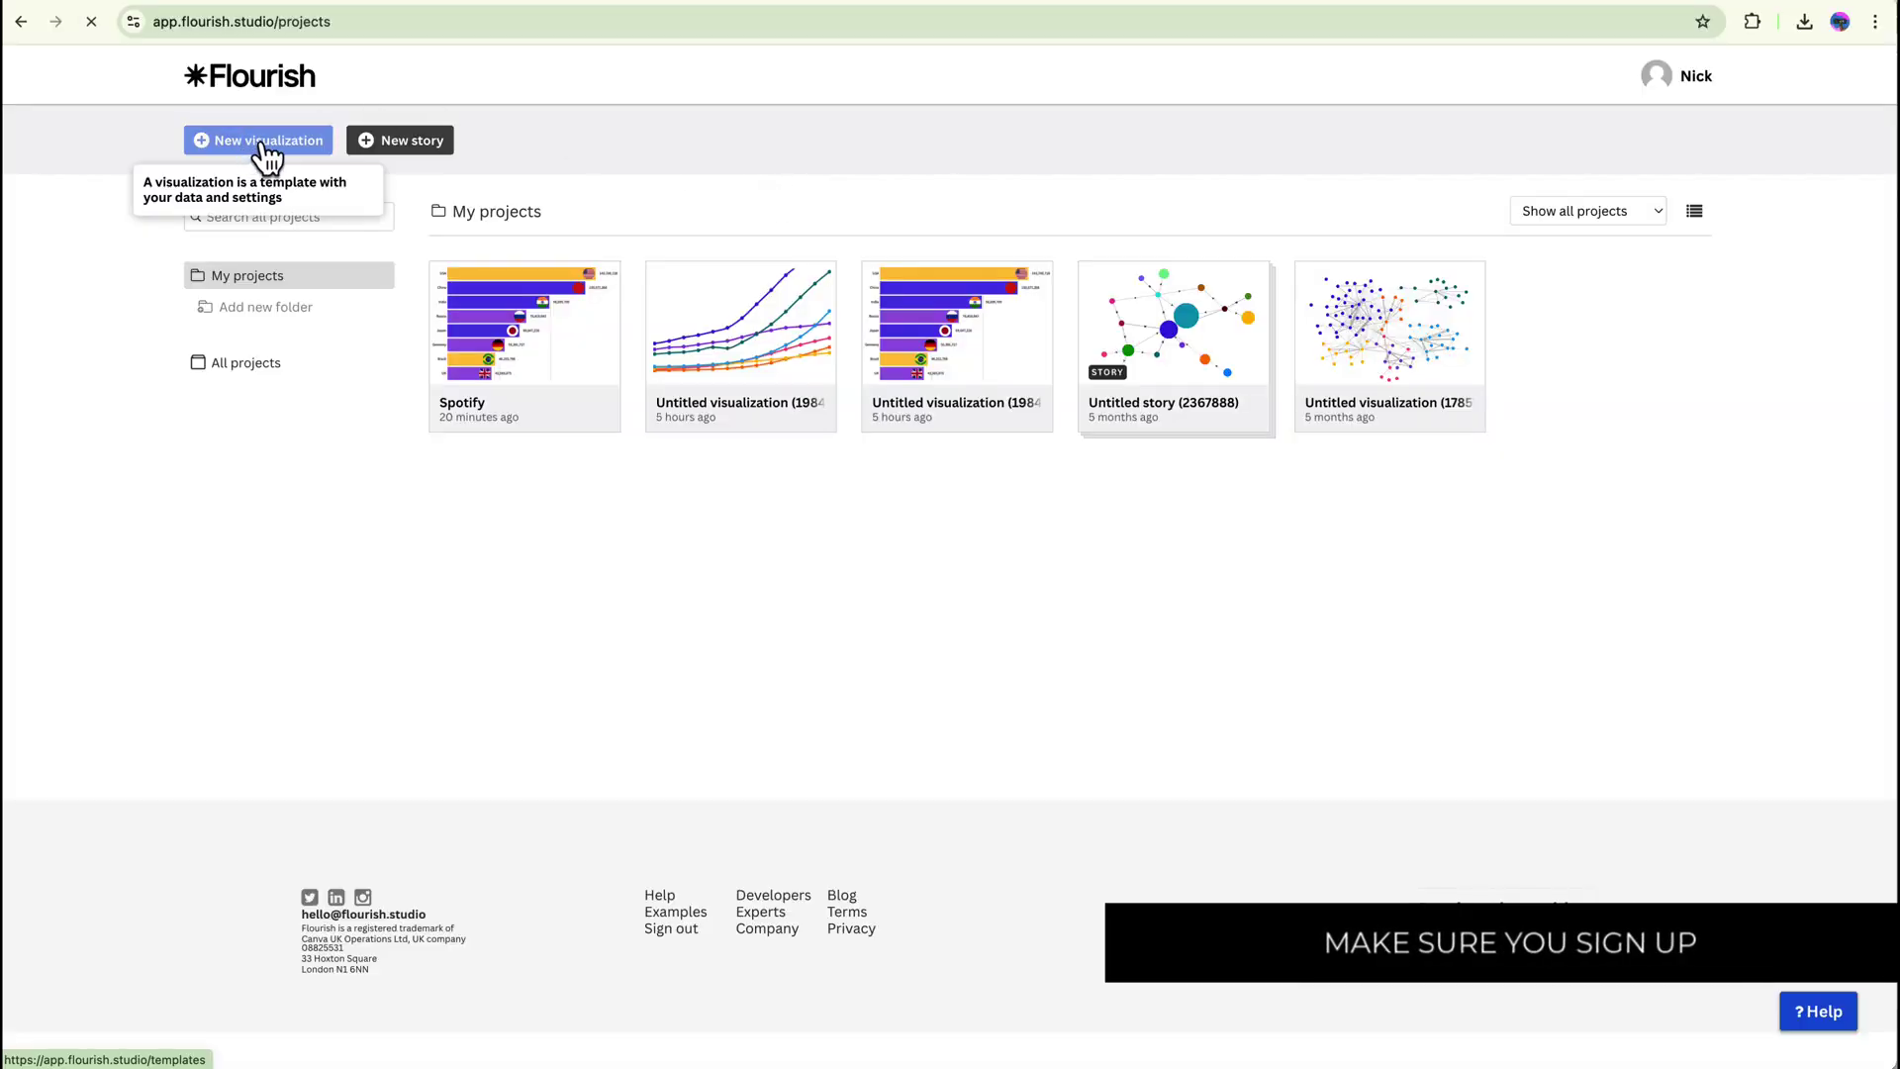
pyautogui.scroll(-15, 645, 421)
pyautogui.scroll(-6, 645, 414)
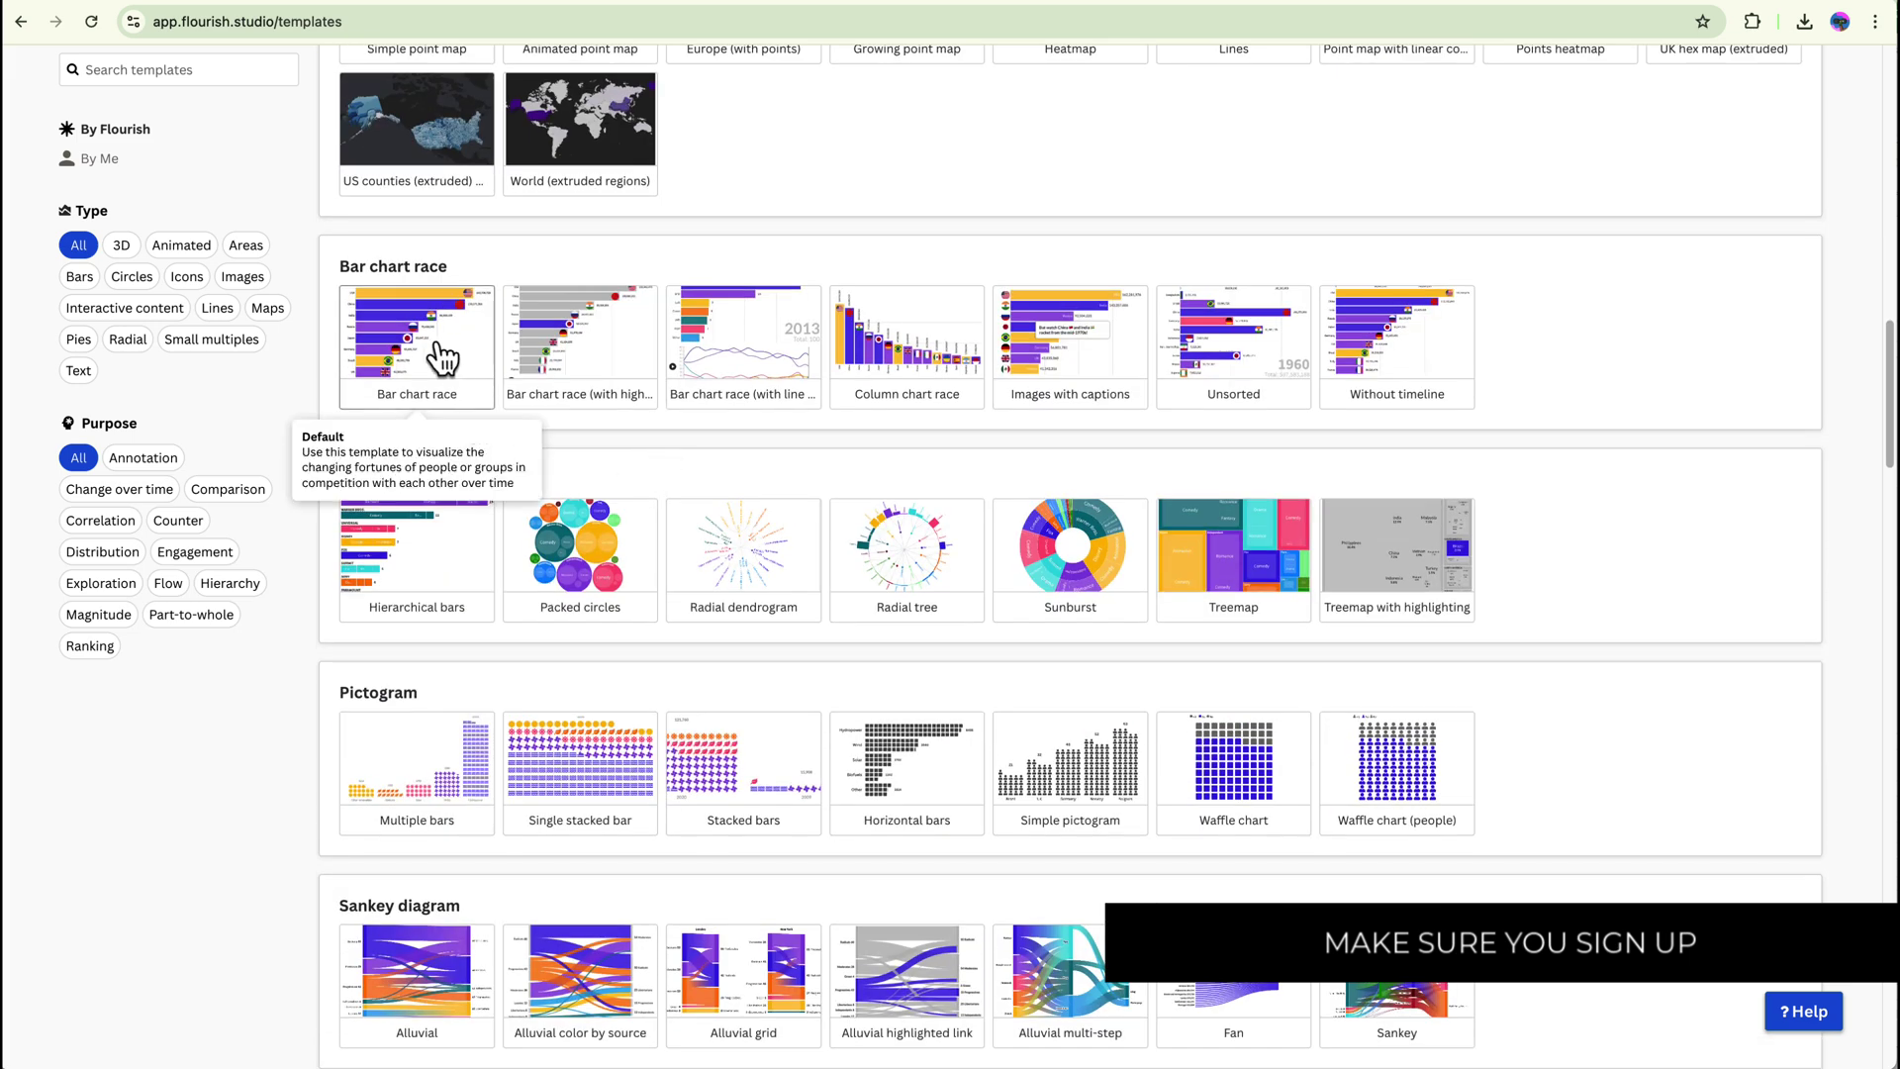
pyautogui.click(473, 347)
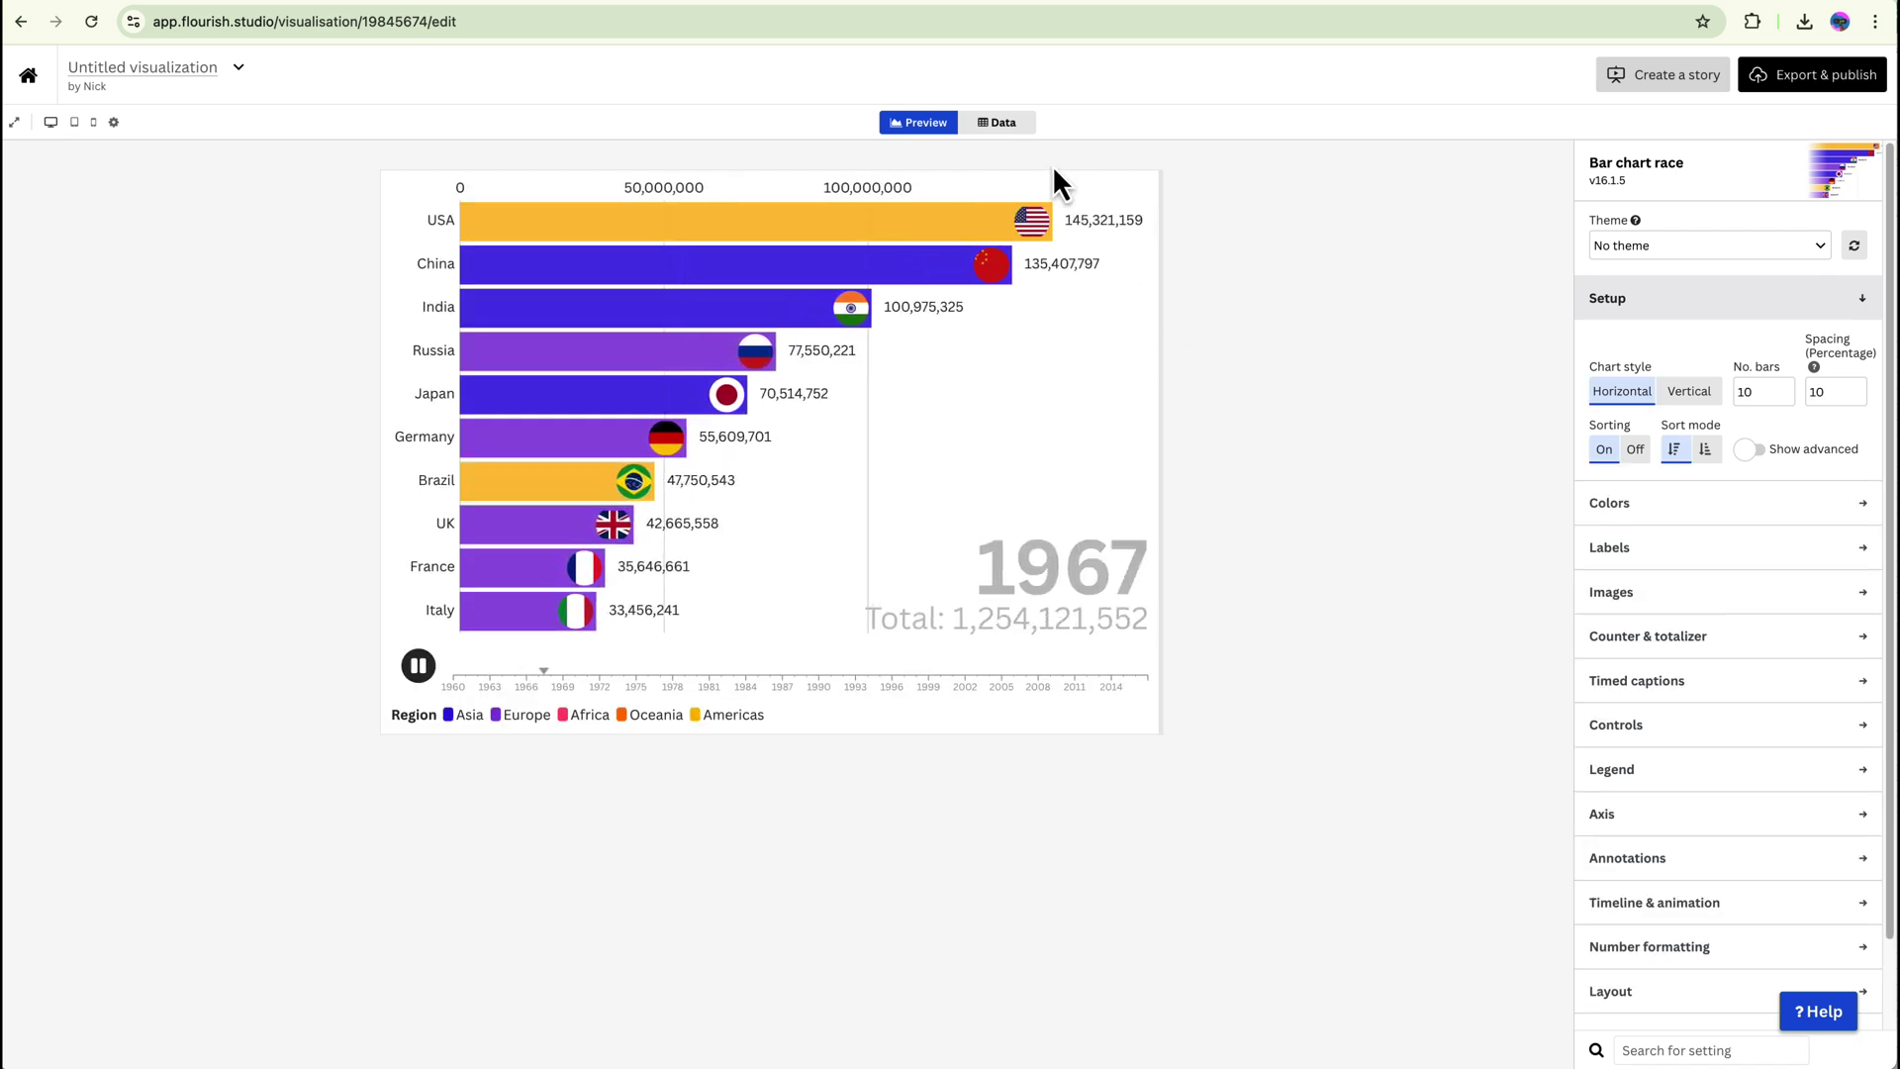
# Step: Switch to the Data view to see the template's sample population data
pyautogui.click(1000, 127)
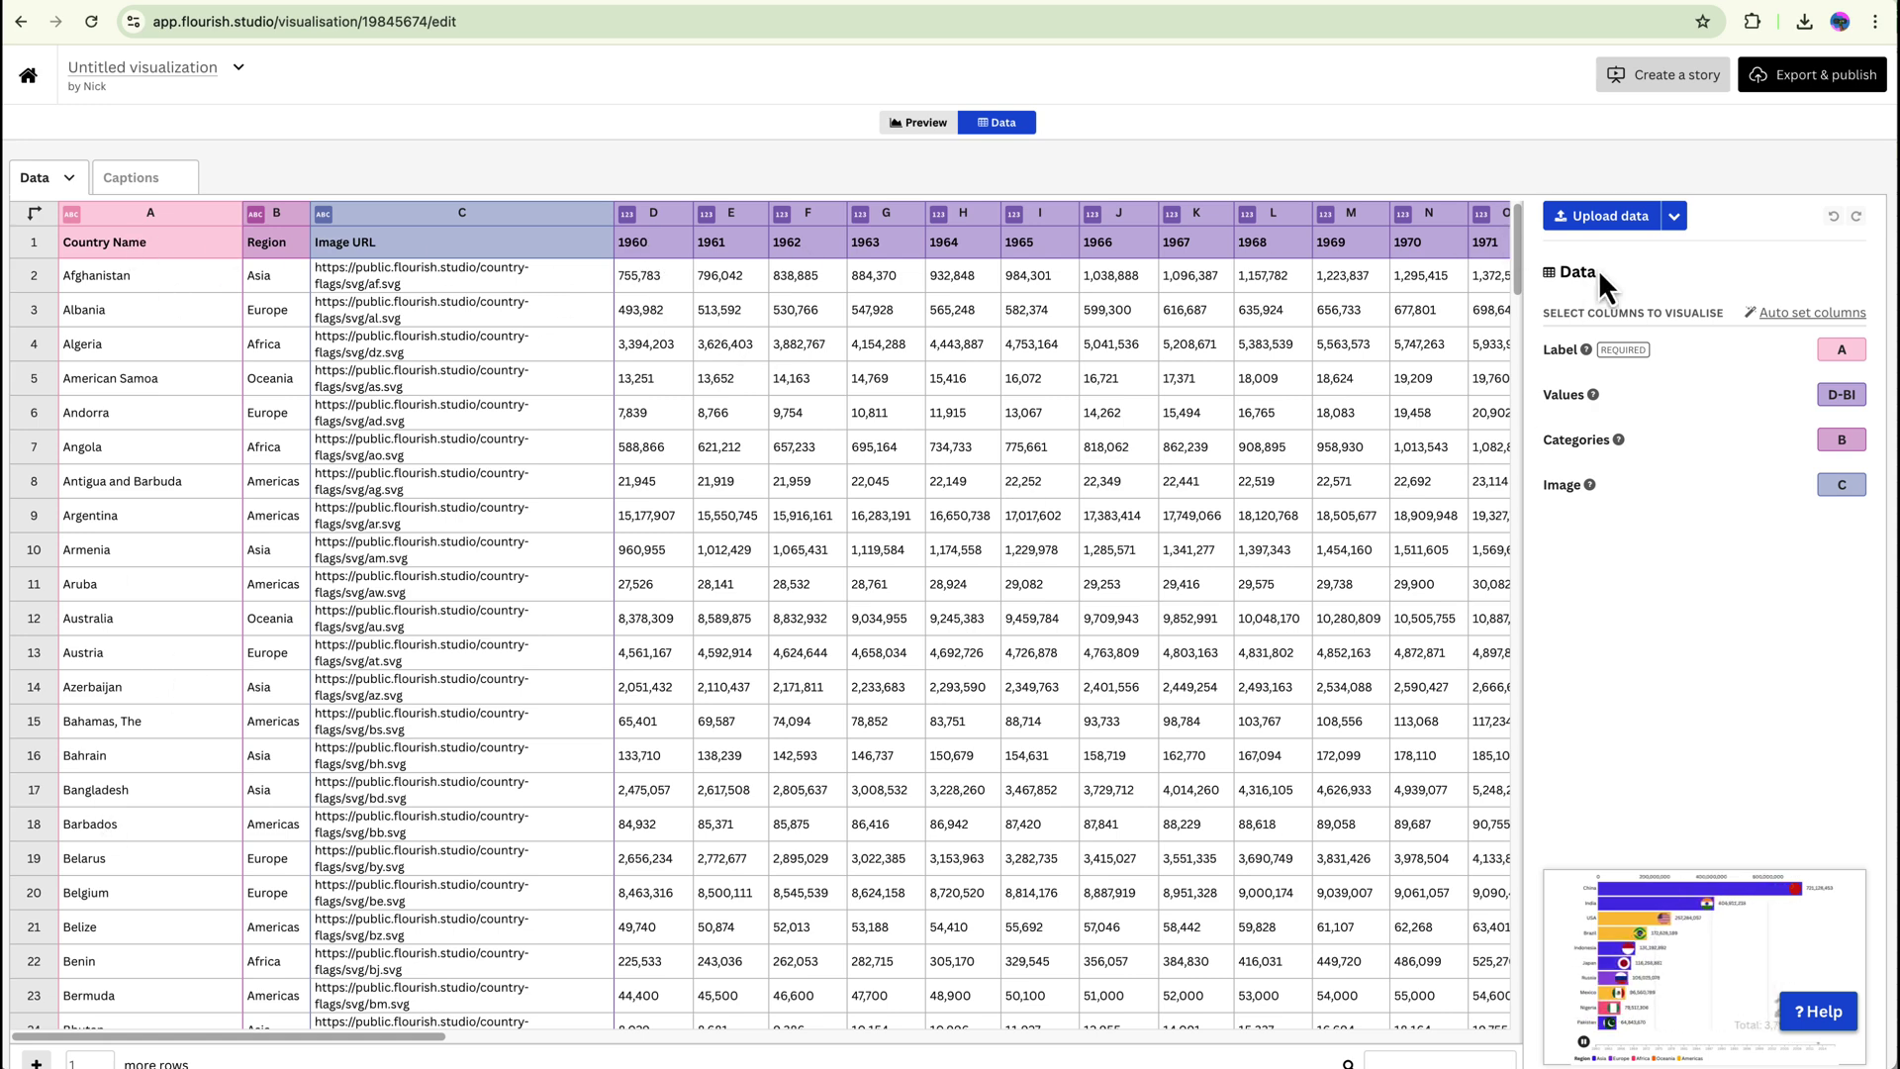
# Step: Upload Genre2.xlsx and import Sheet1 in place of the sample data
pyautogui.click(1672, 227)
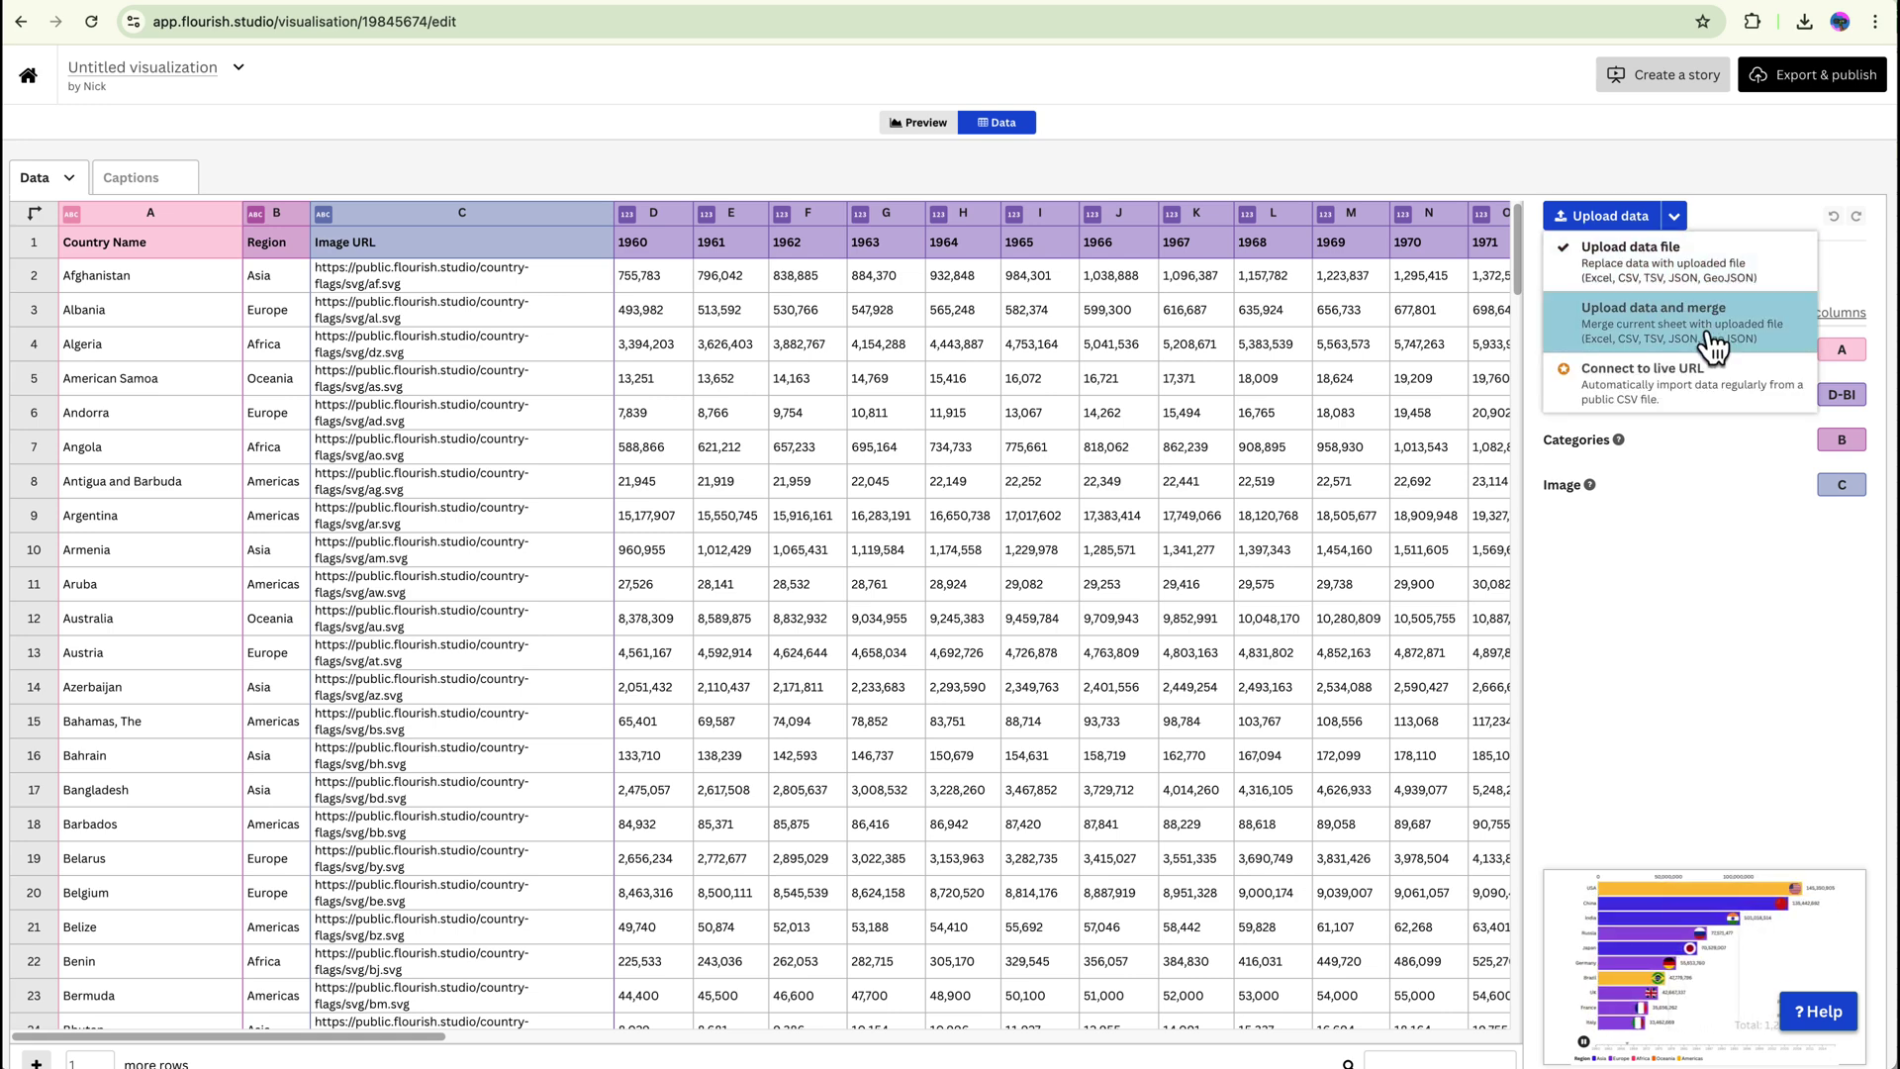
pyautogui.click(1695, 265)
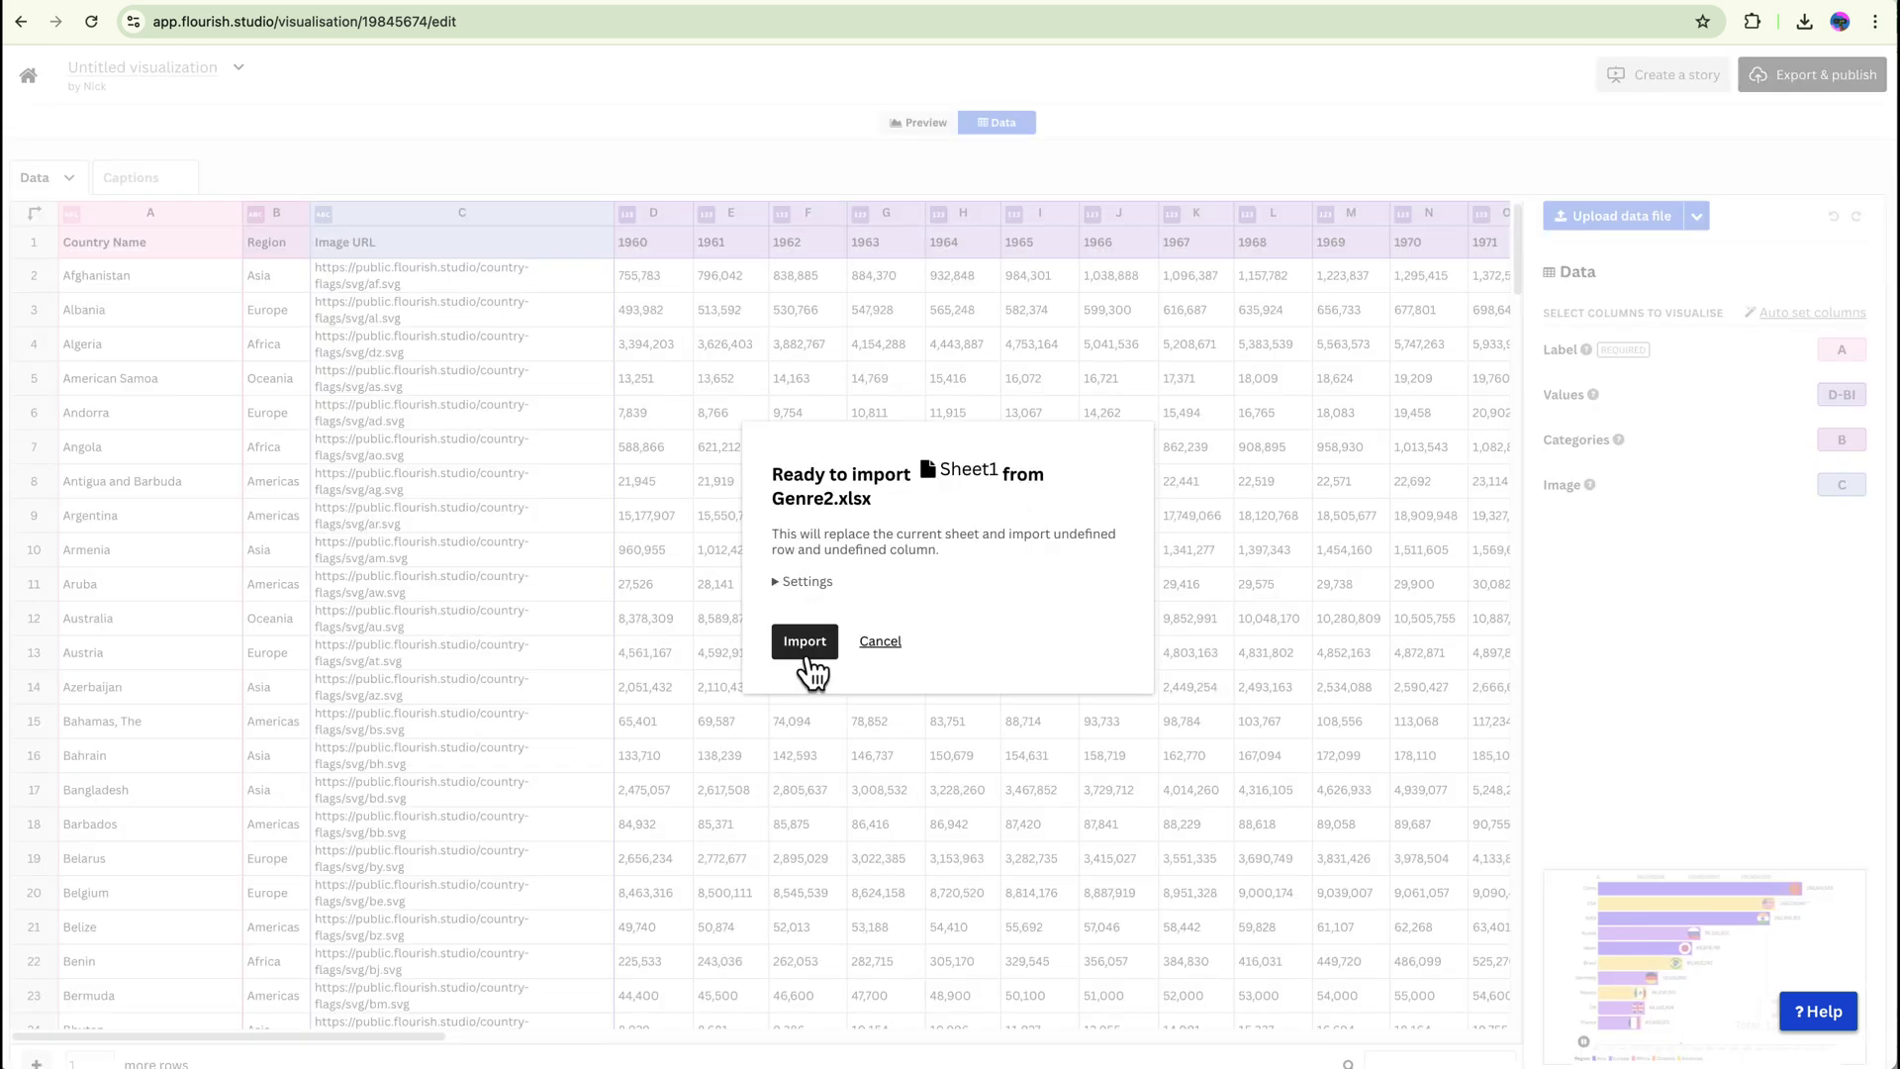
pyautogui.click(805, 642)
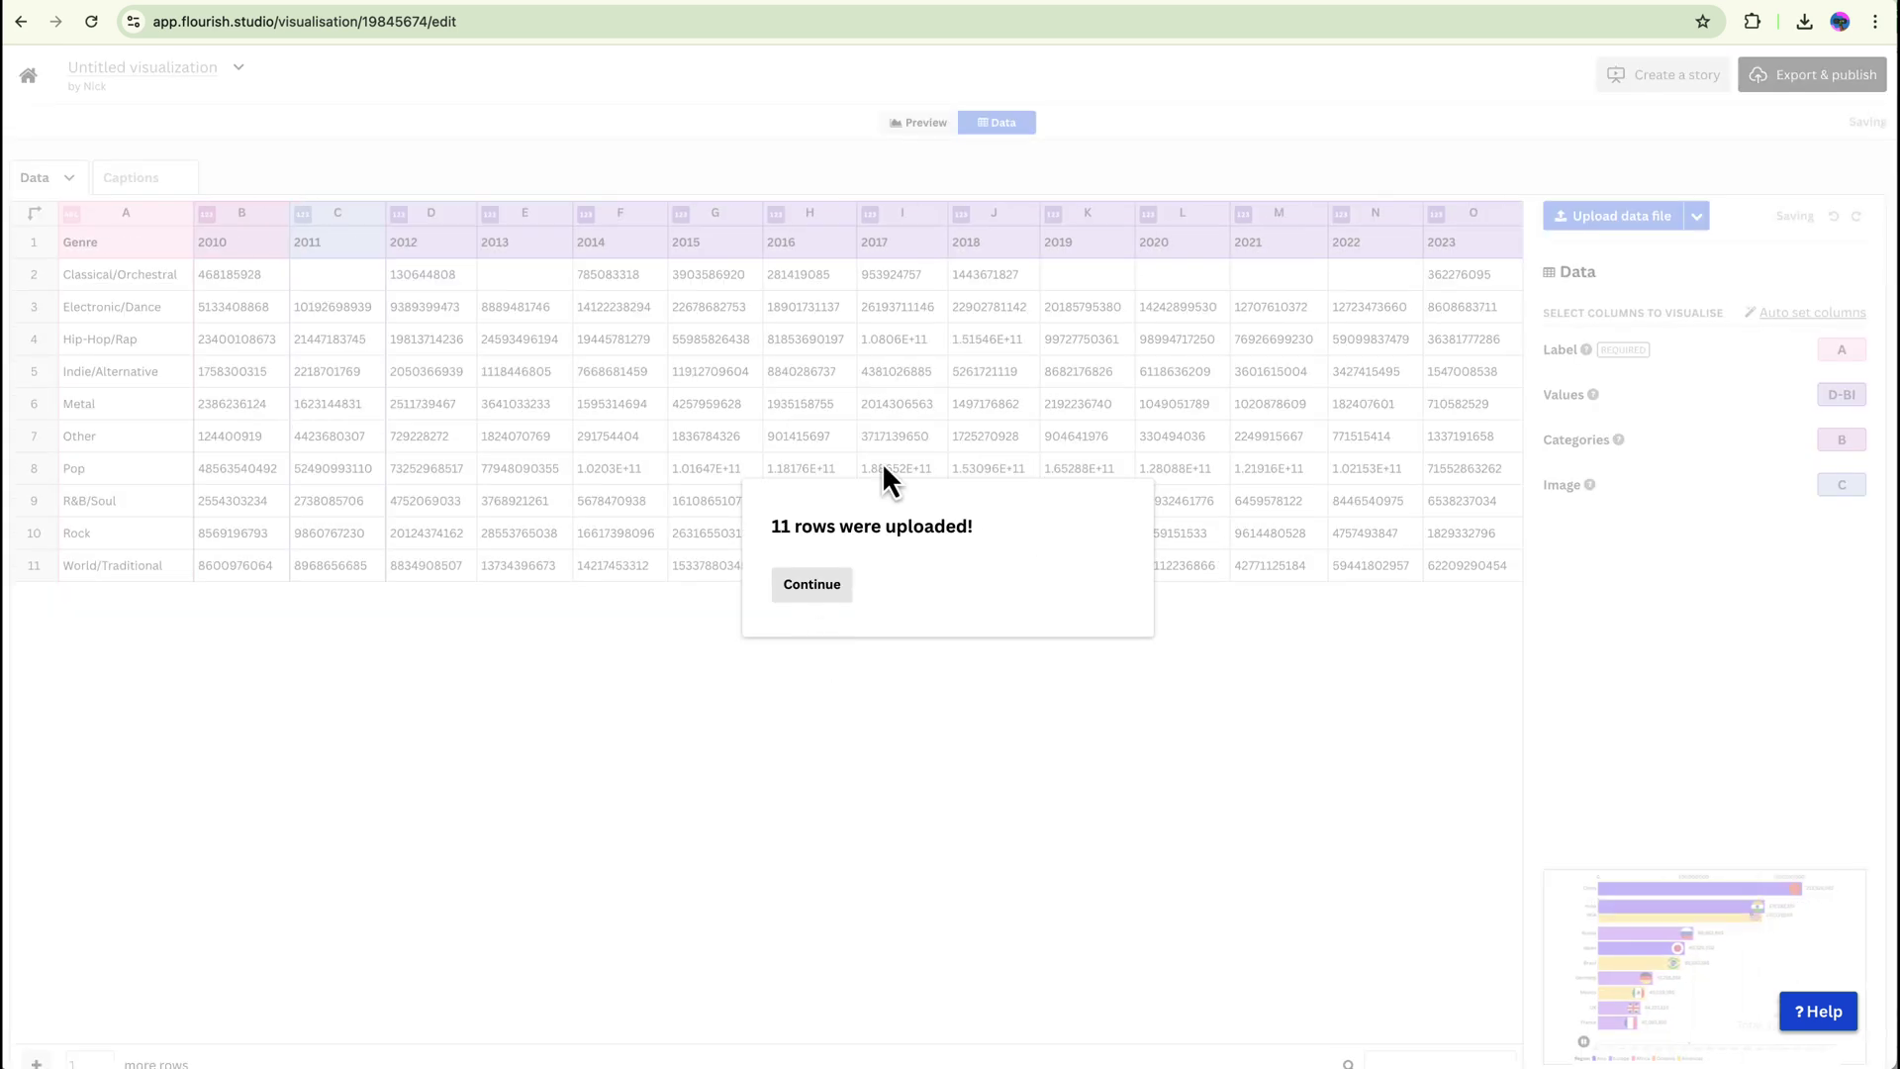
pyautogui.click(812, 585)
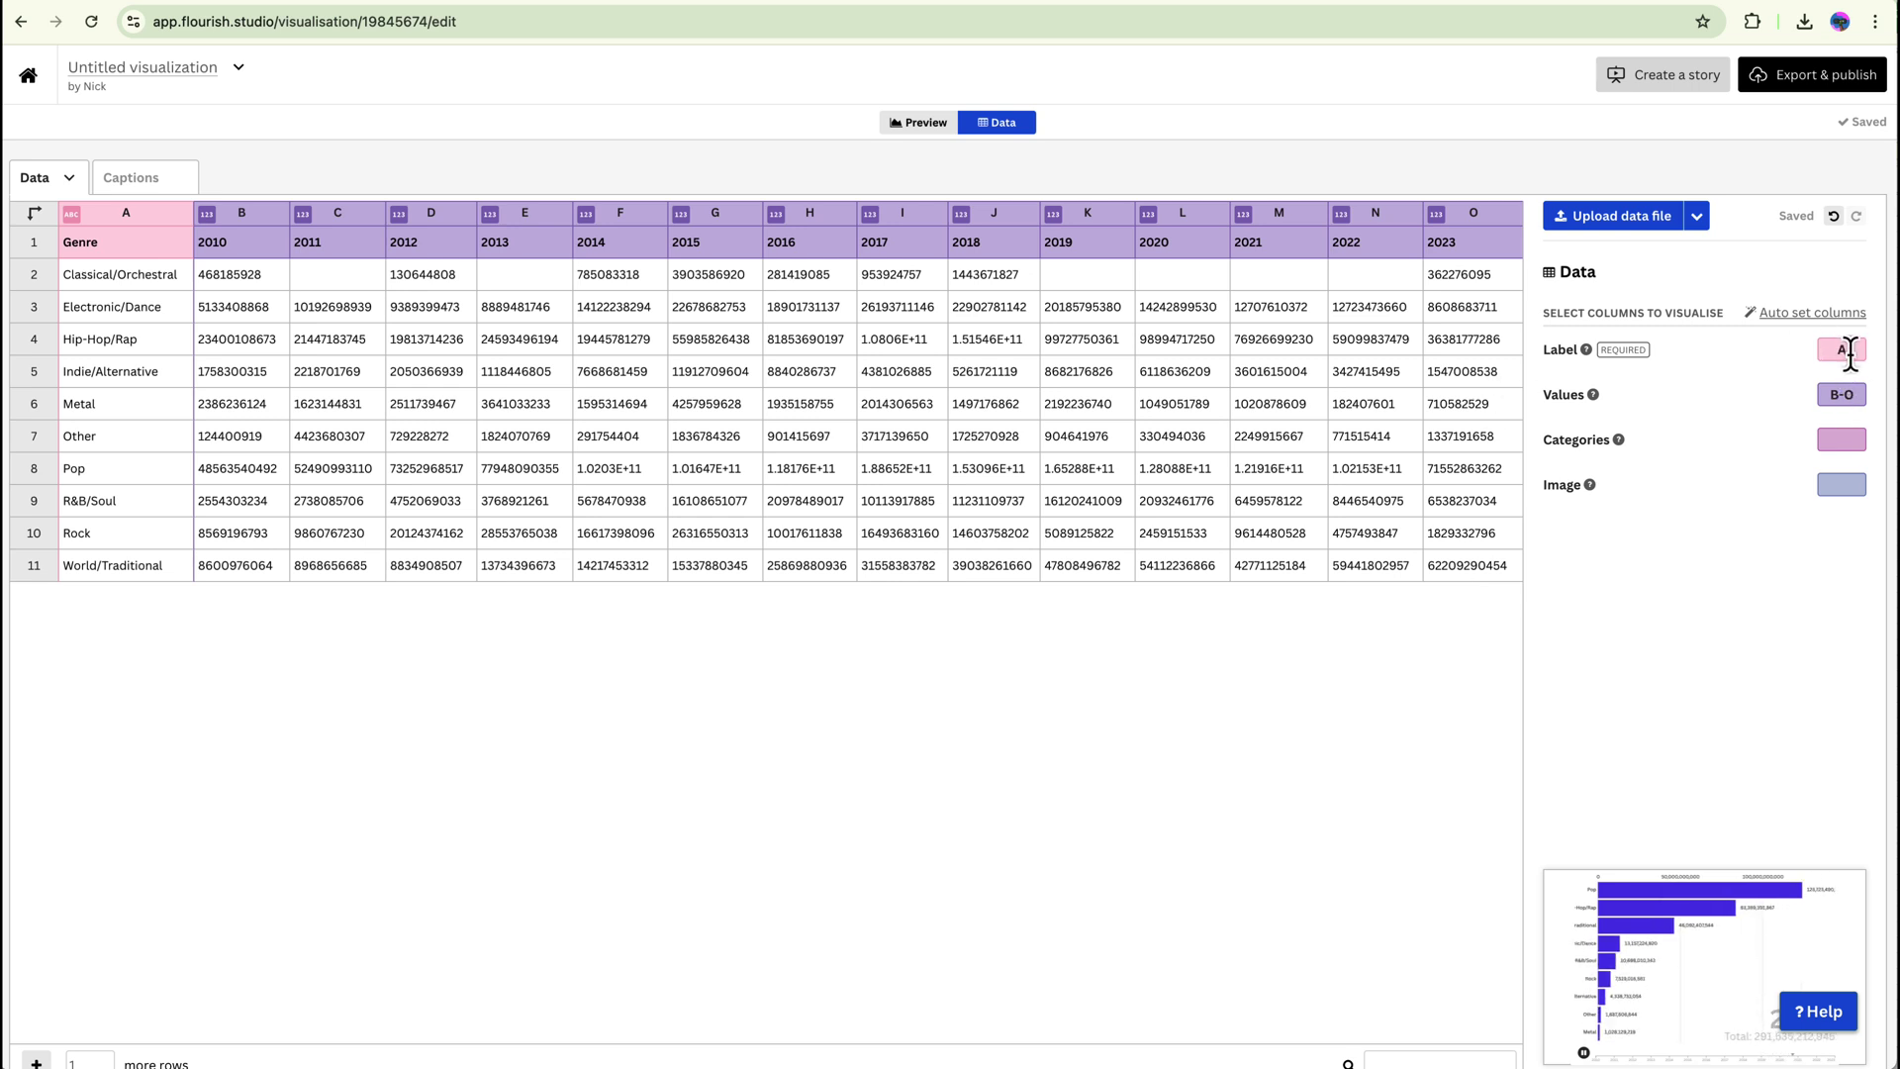
# Step: Assign column A (Genre) as the Categories column
pyautogui.moveTo(1850, 355); pyautogui.dragTo(1829, 357)
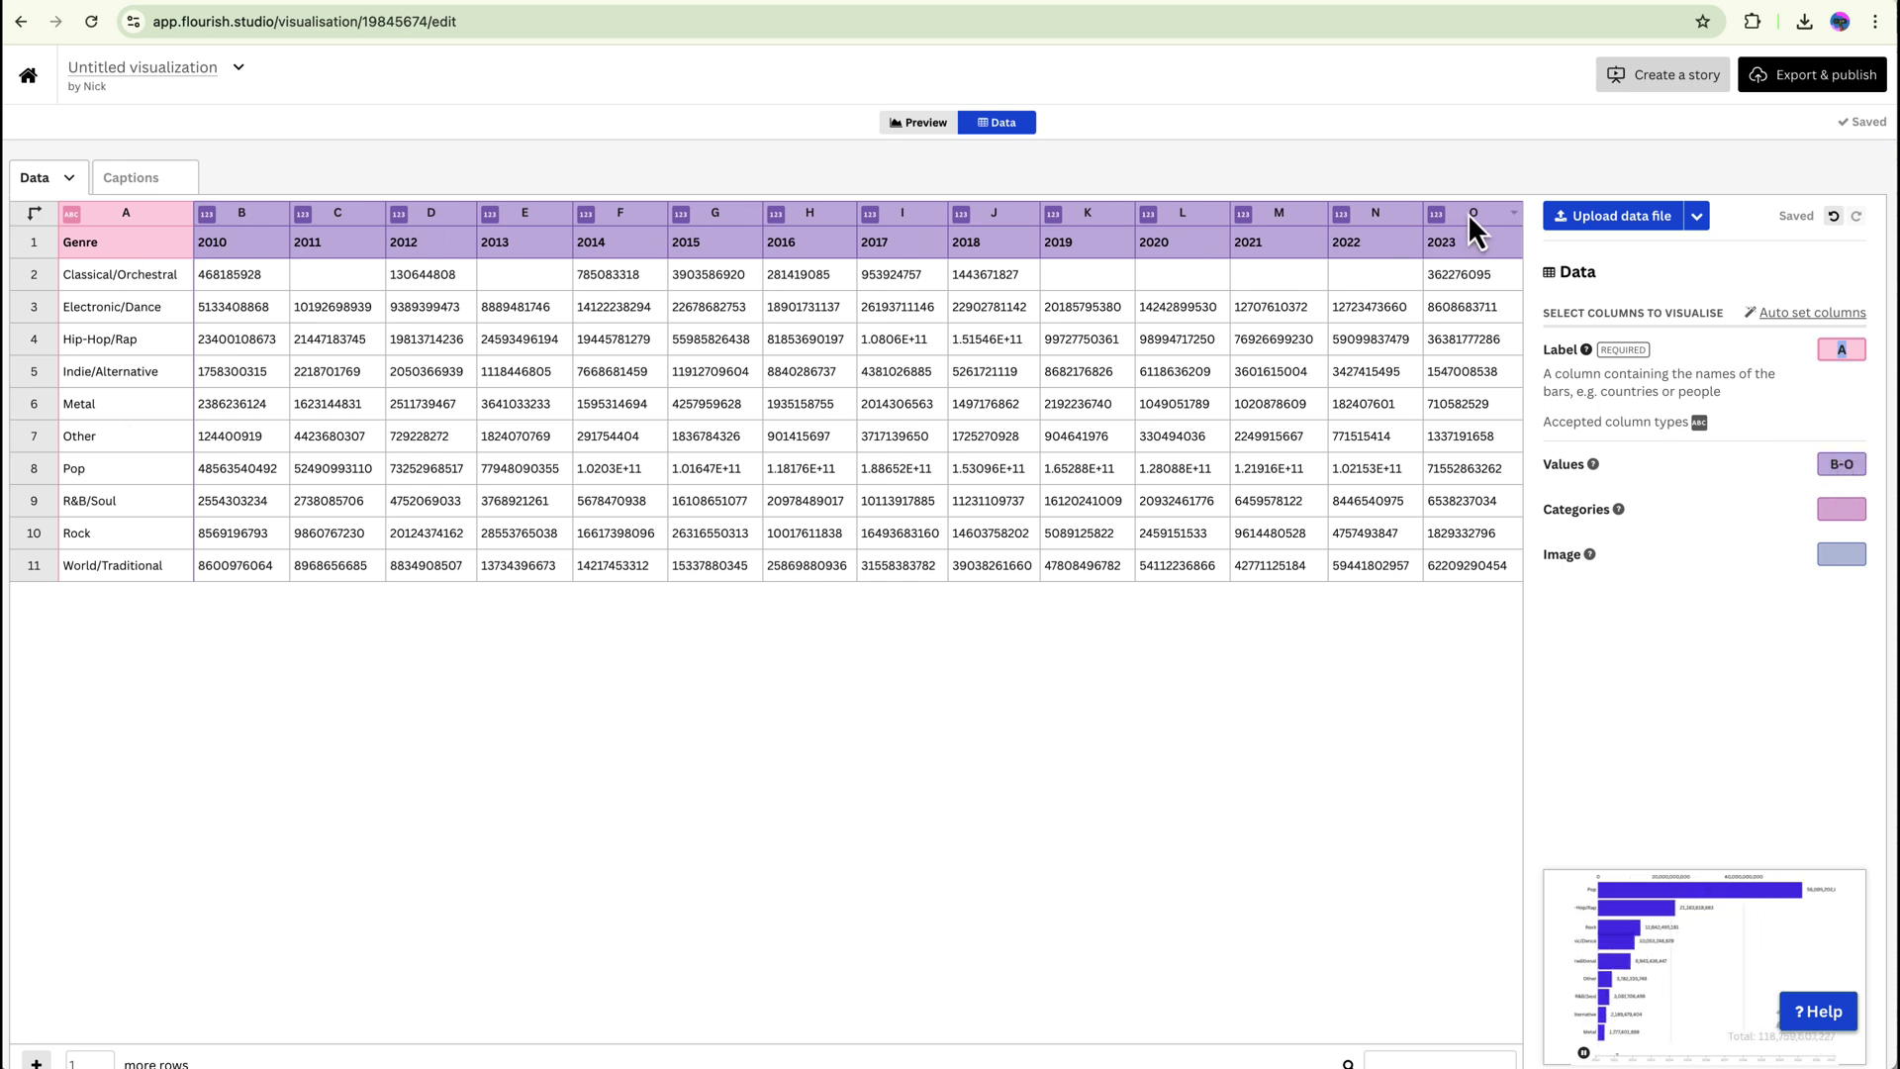
pyautogui.click(1849, 511)
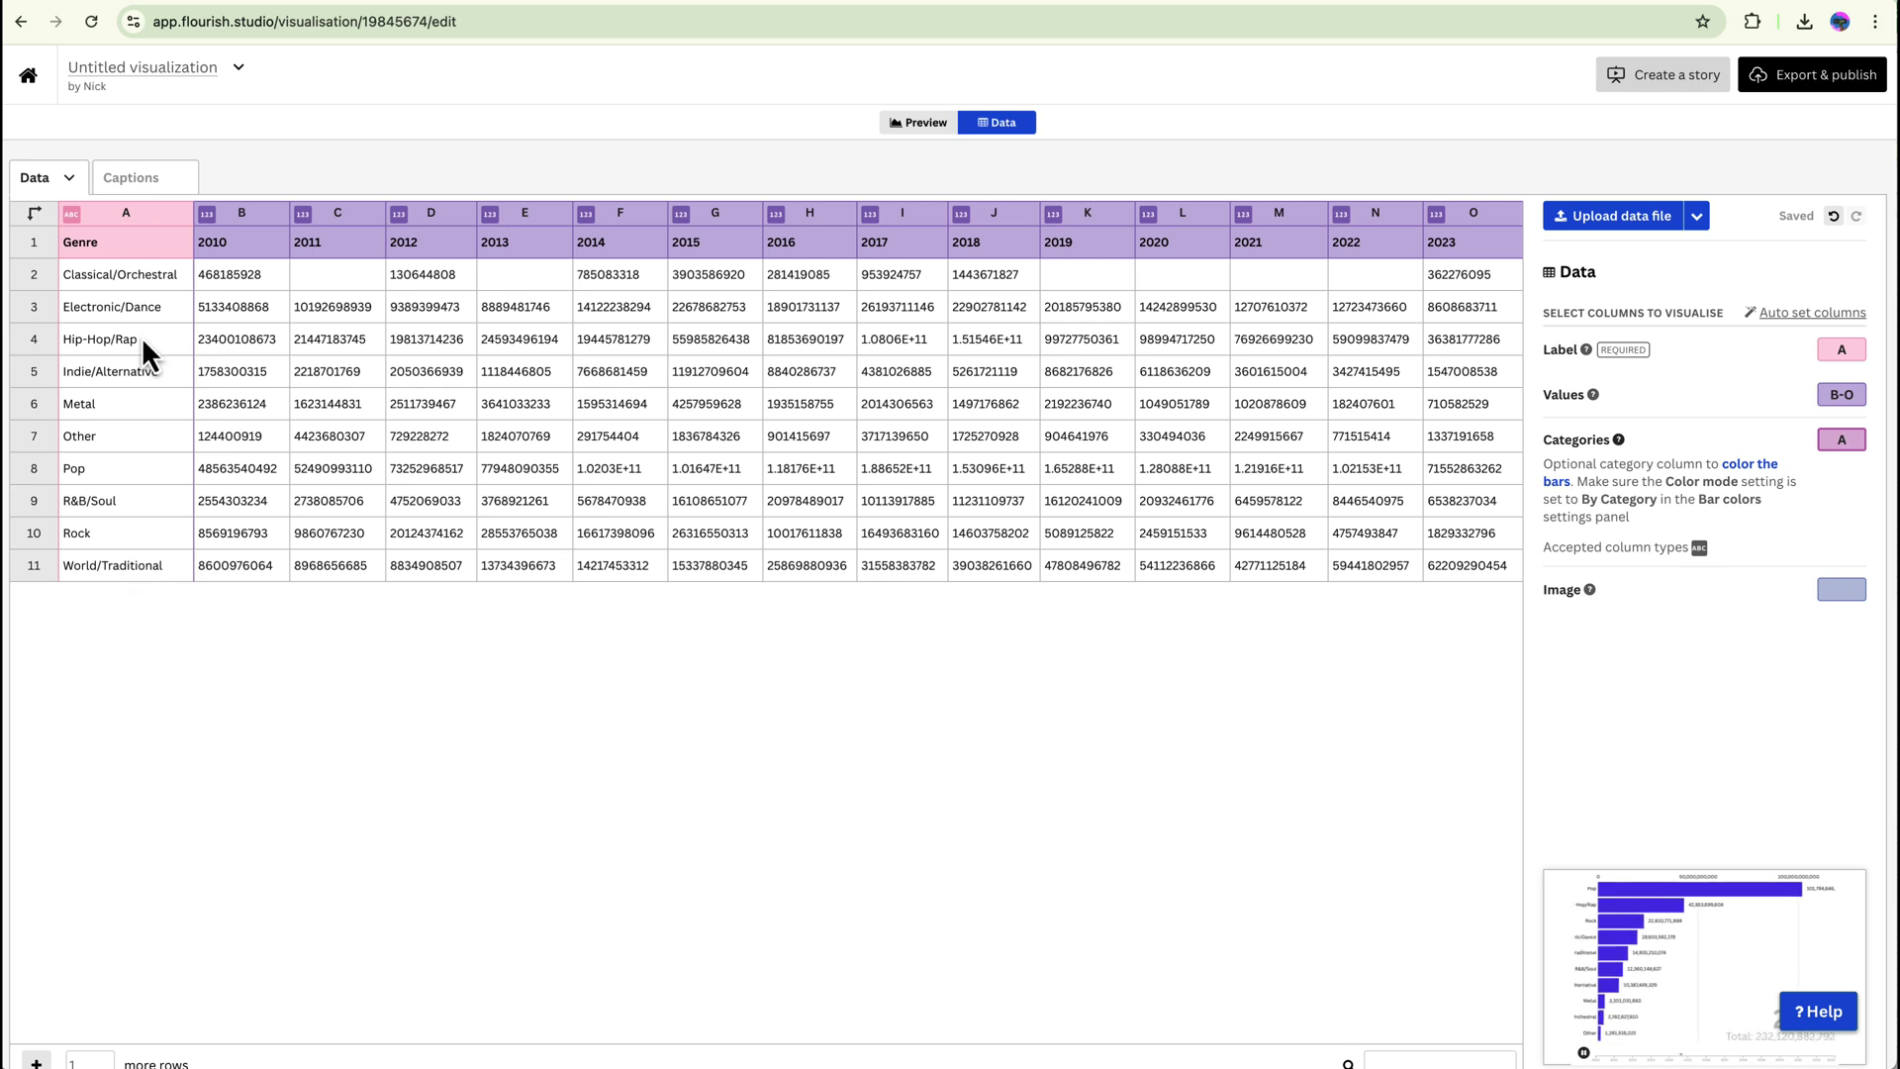
pyautogui.press('Tab')
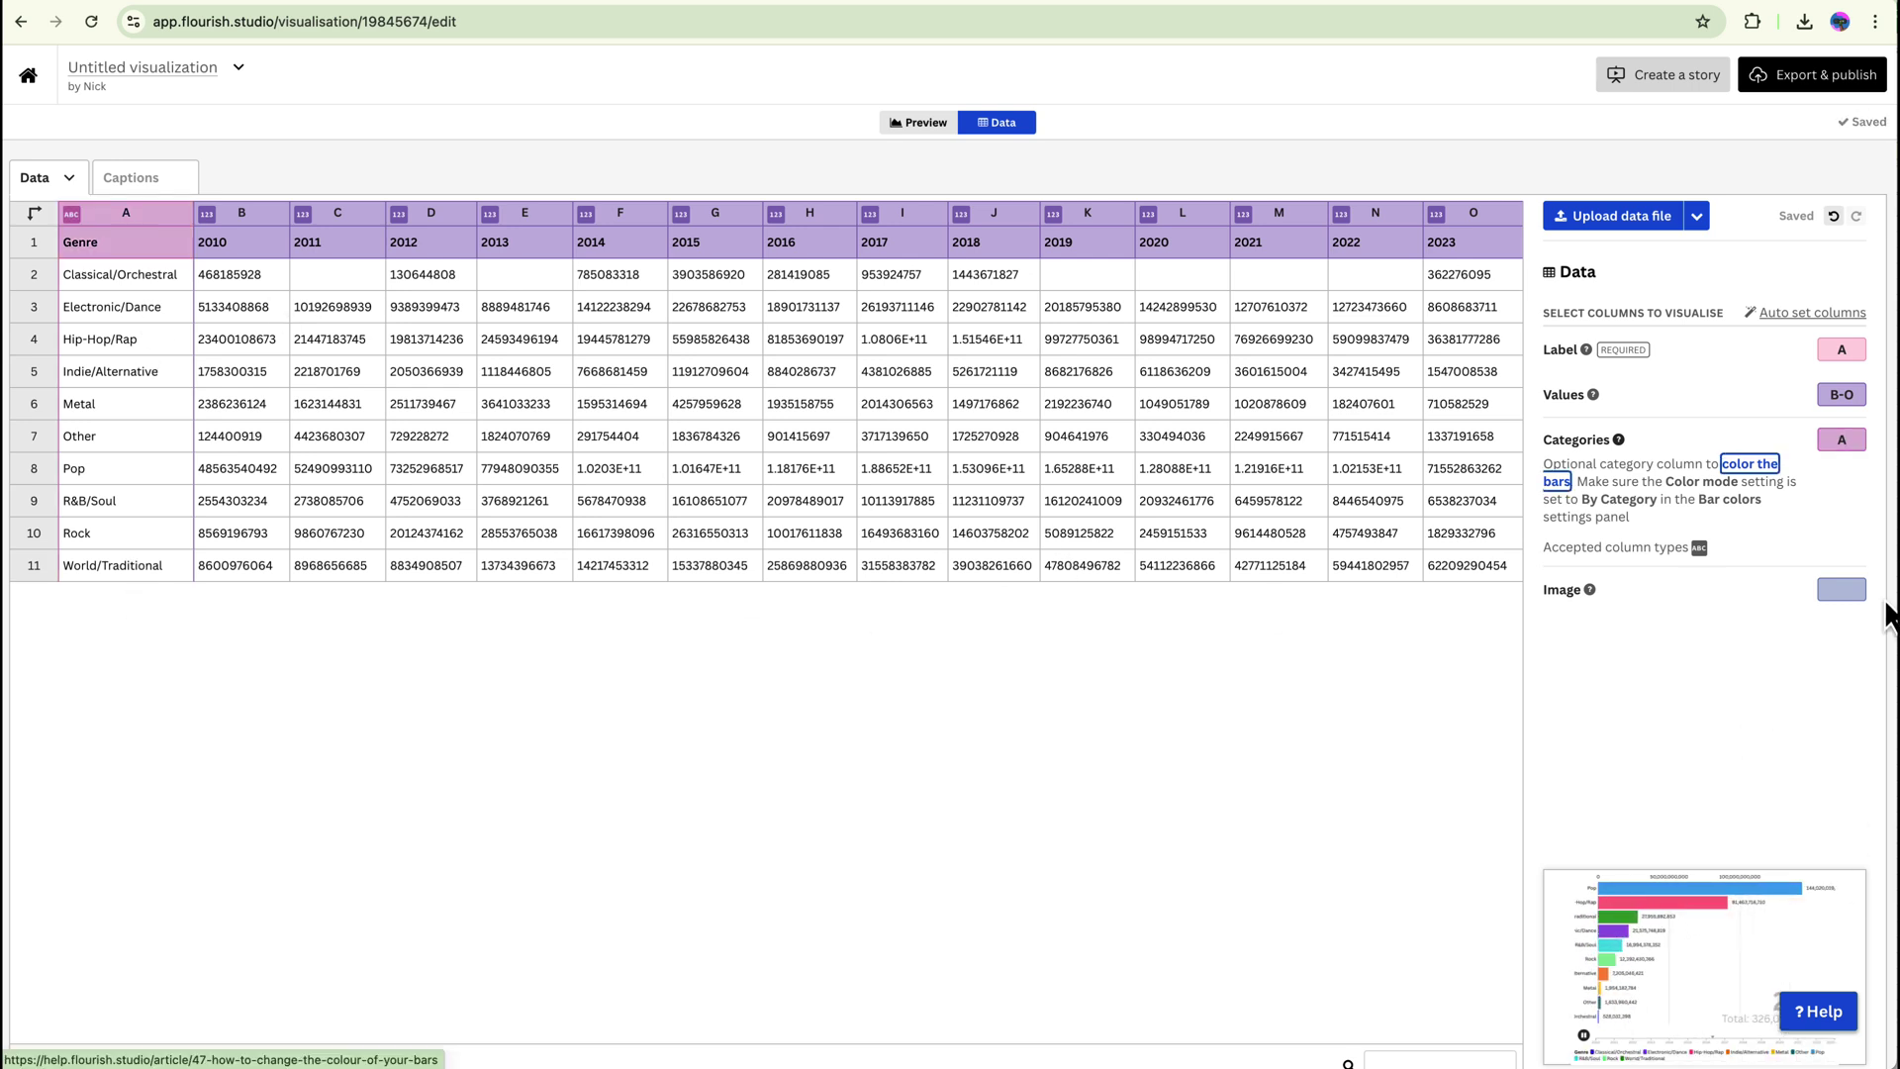
pyautogui.click(1842, 590)
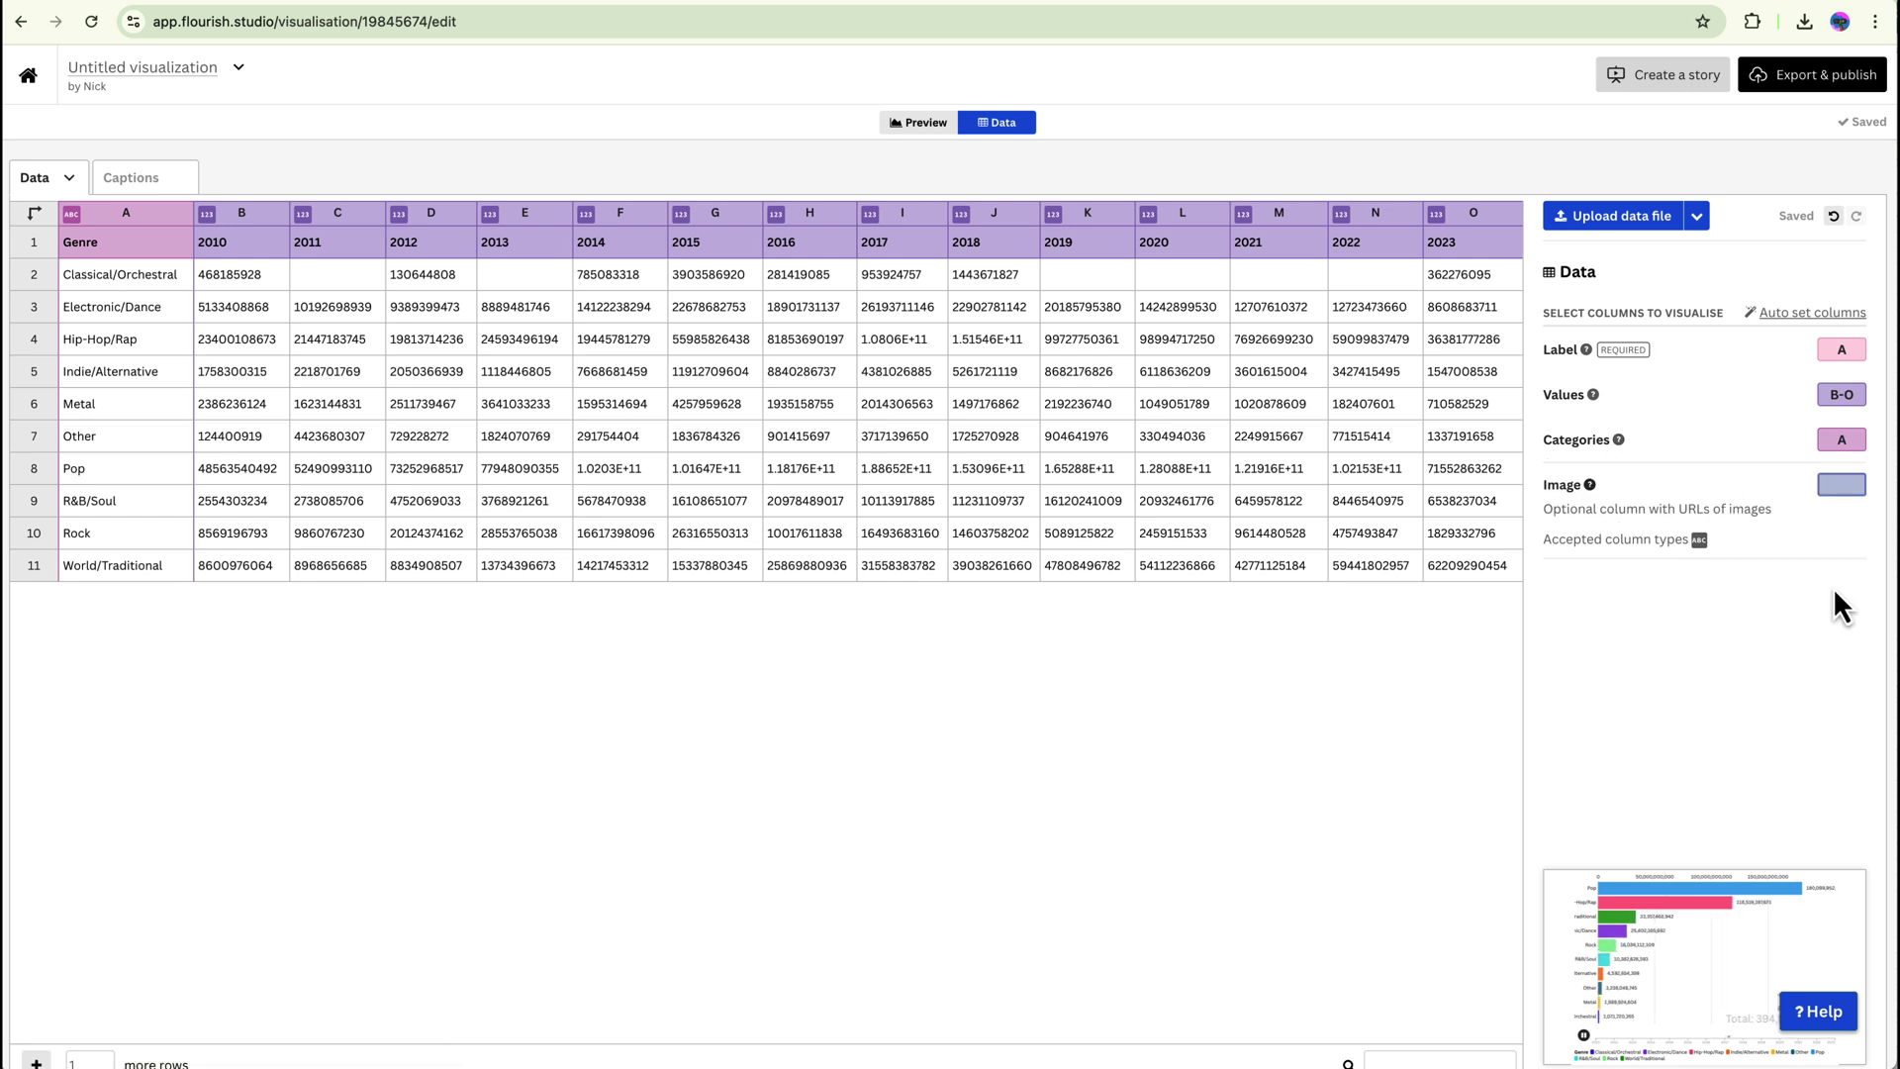
# Step: Switch to Preview to watch the genre bar chart race play
pyautogui.click(922, 127)
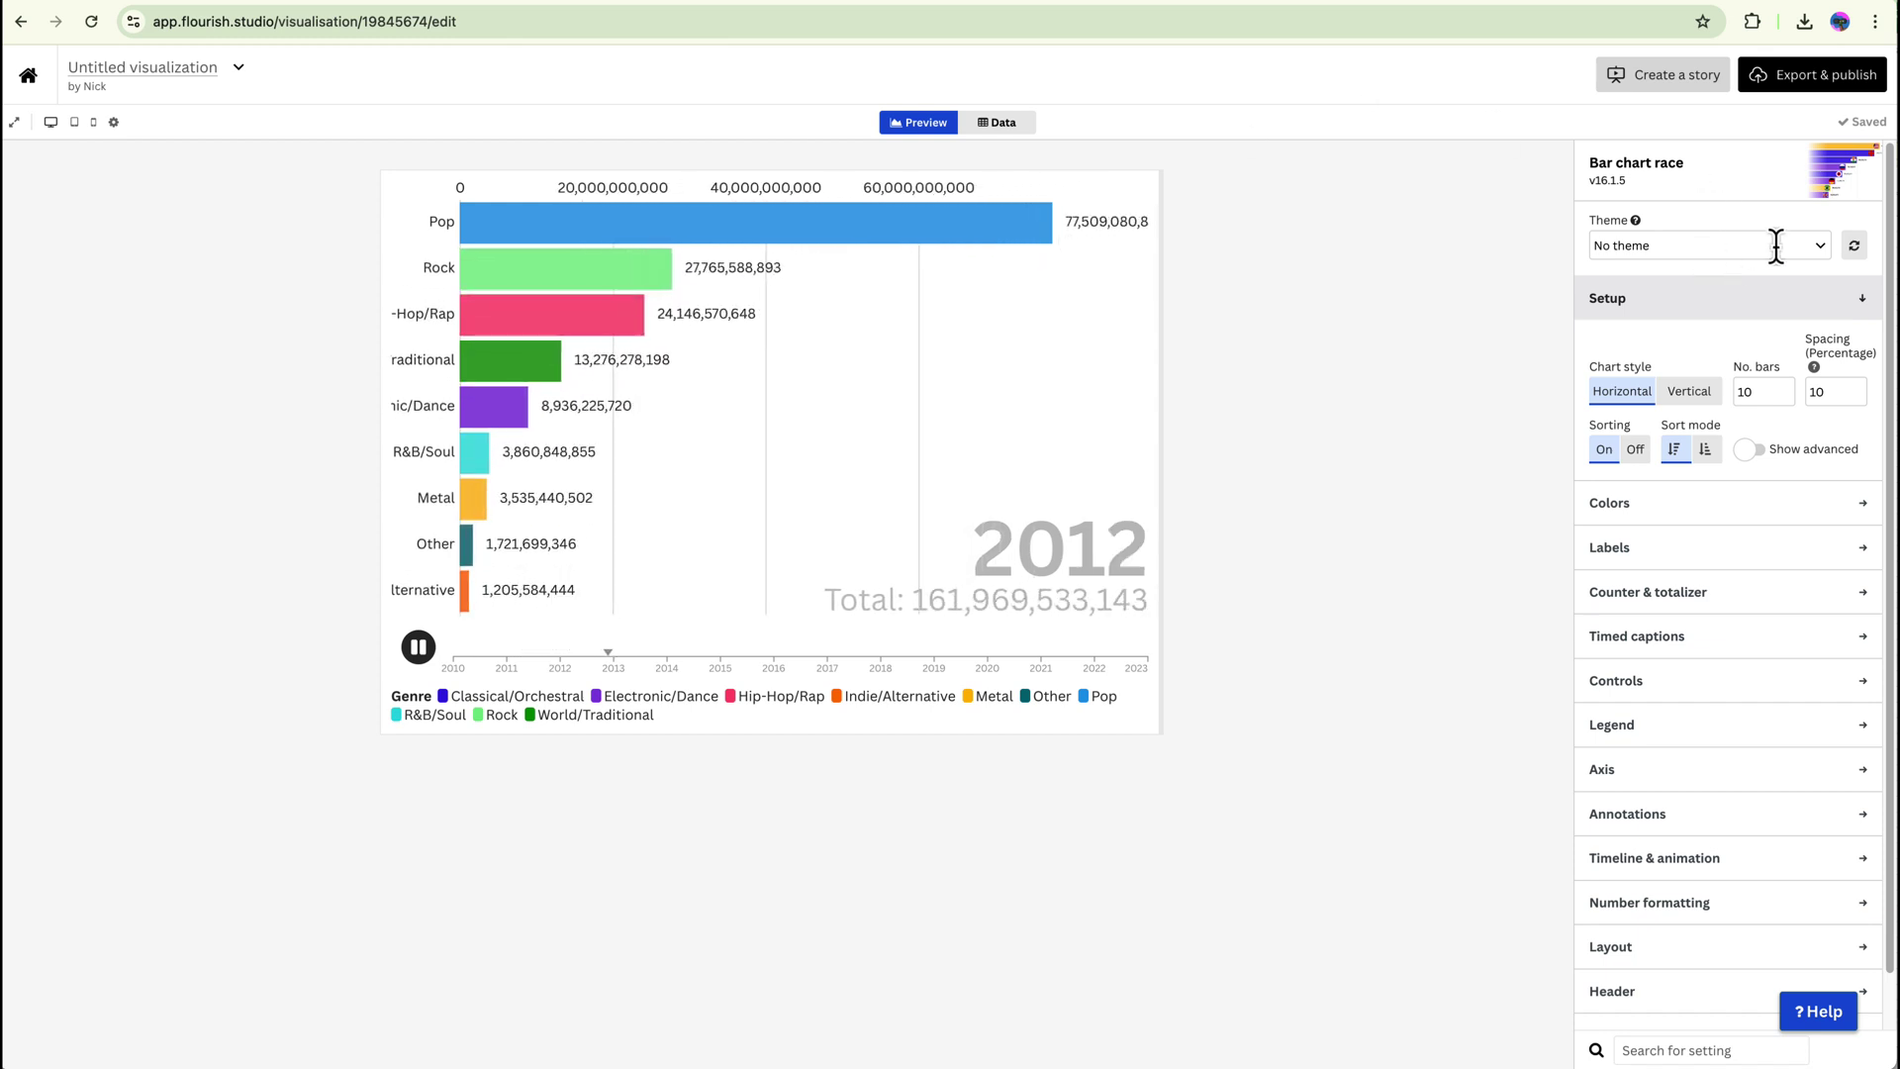
# Step: Apply the Flourish: Apex theme and set the number of bars to 5
pyautogui.click(1815, 246)
pyautogui.click(1727, 309)
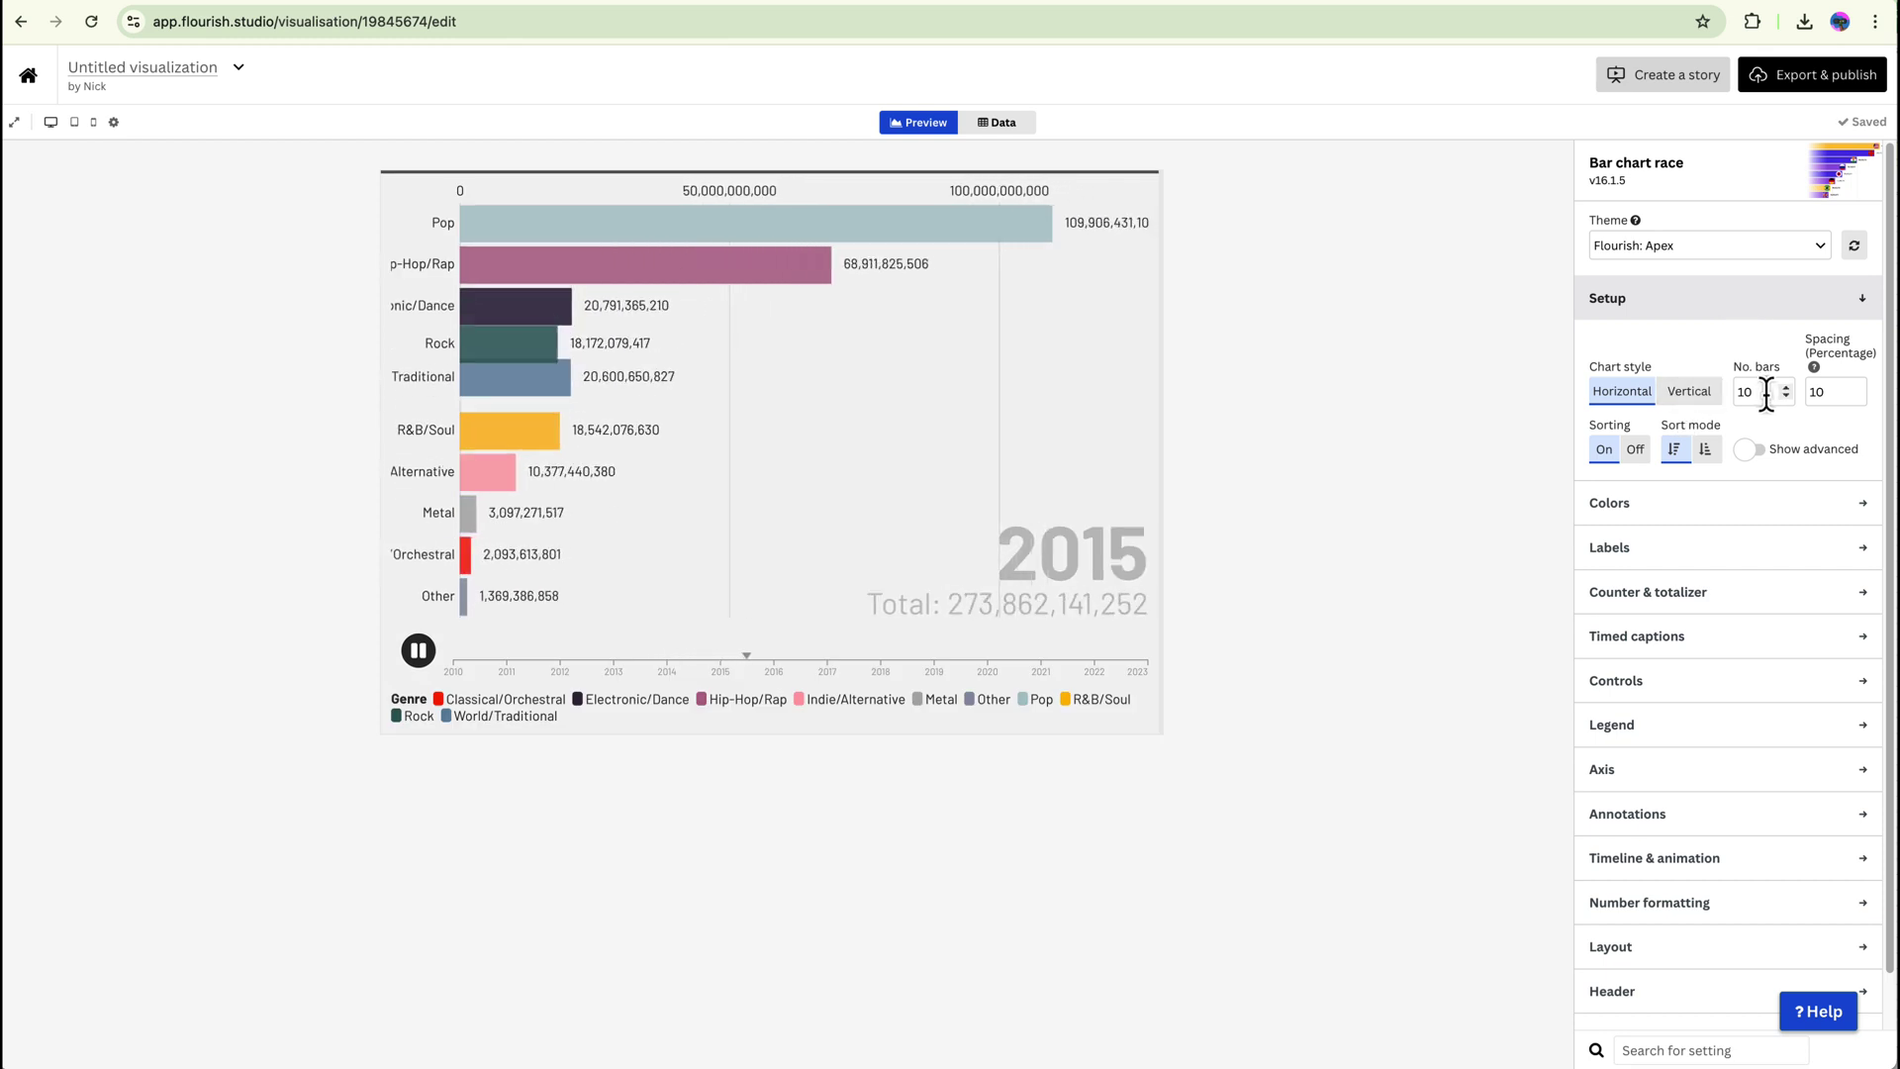
pyautogui.moveTo(1767, 392); pyautogui.dragTo(1726, 394)
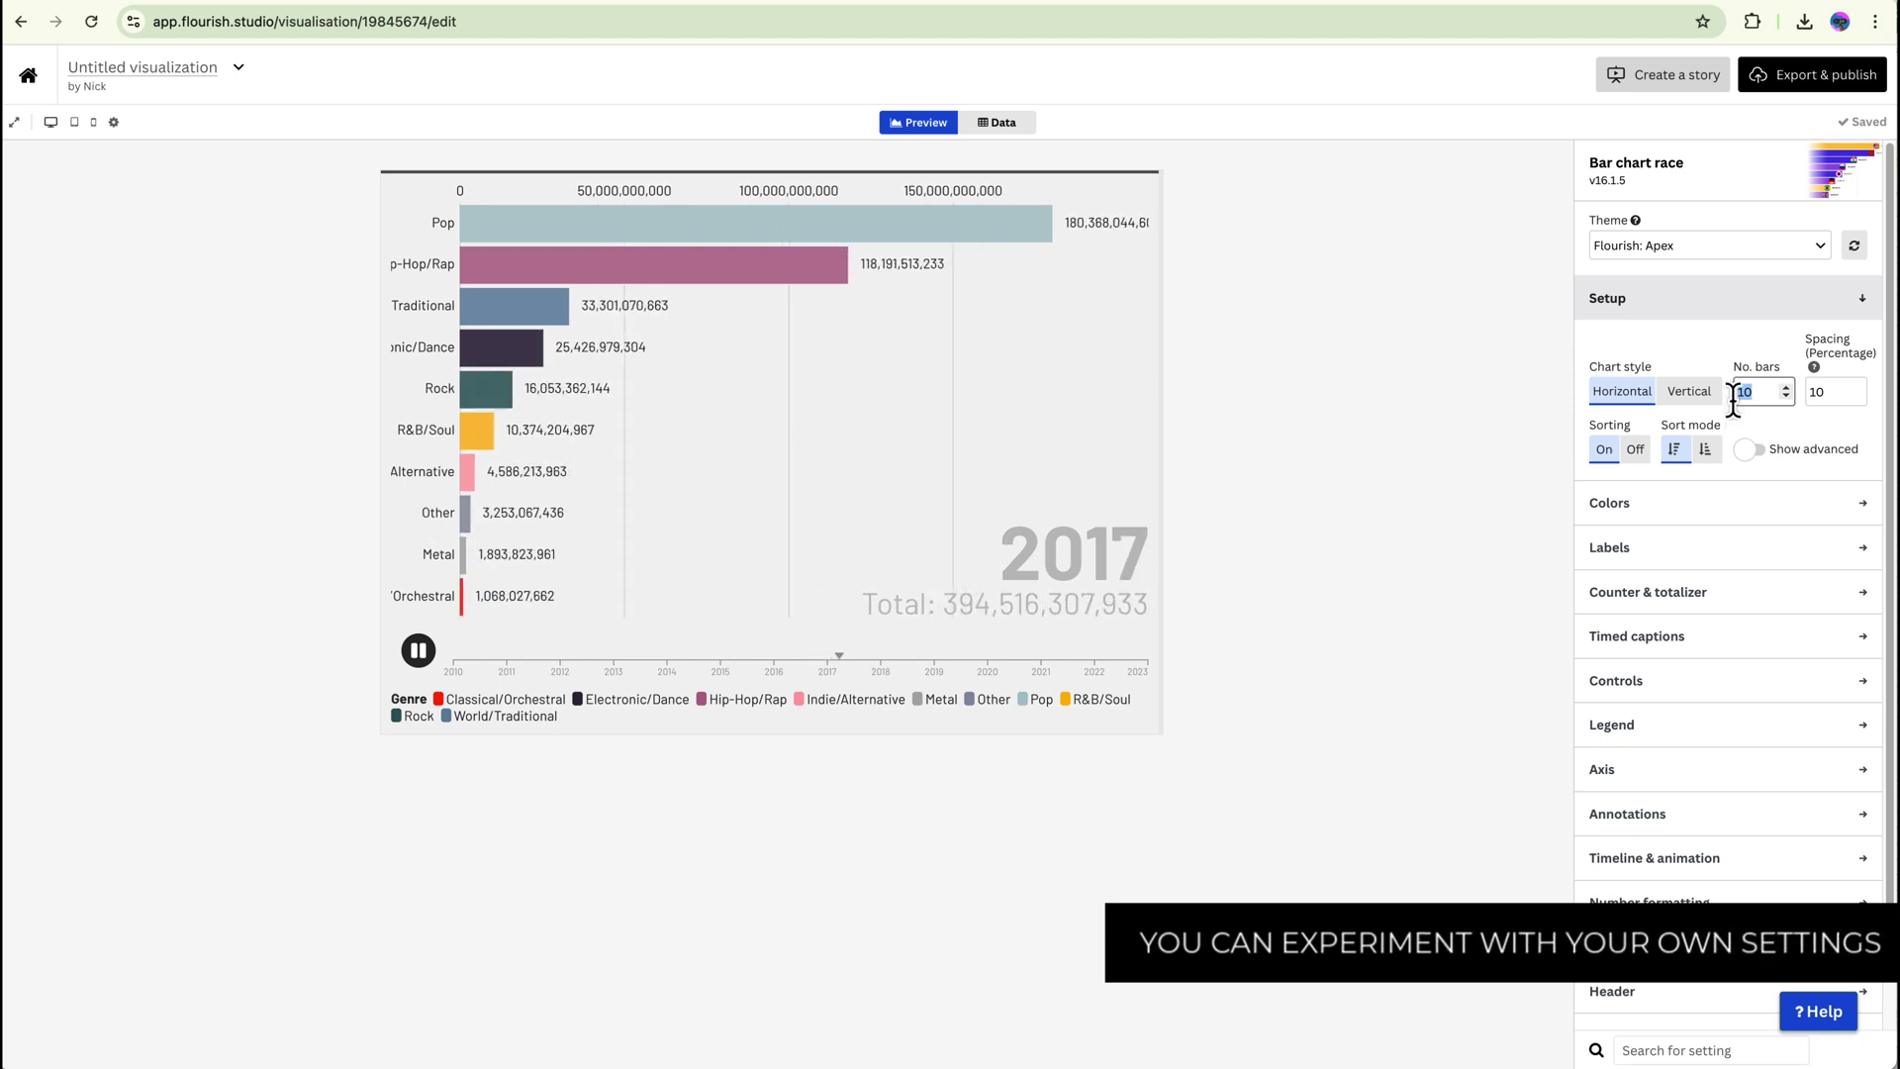
pyautogui.write('5')
pyautogui.click(1814, 367)
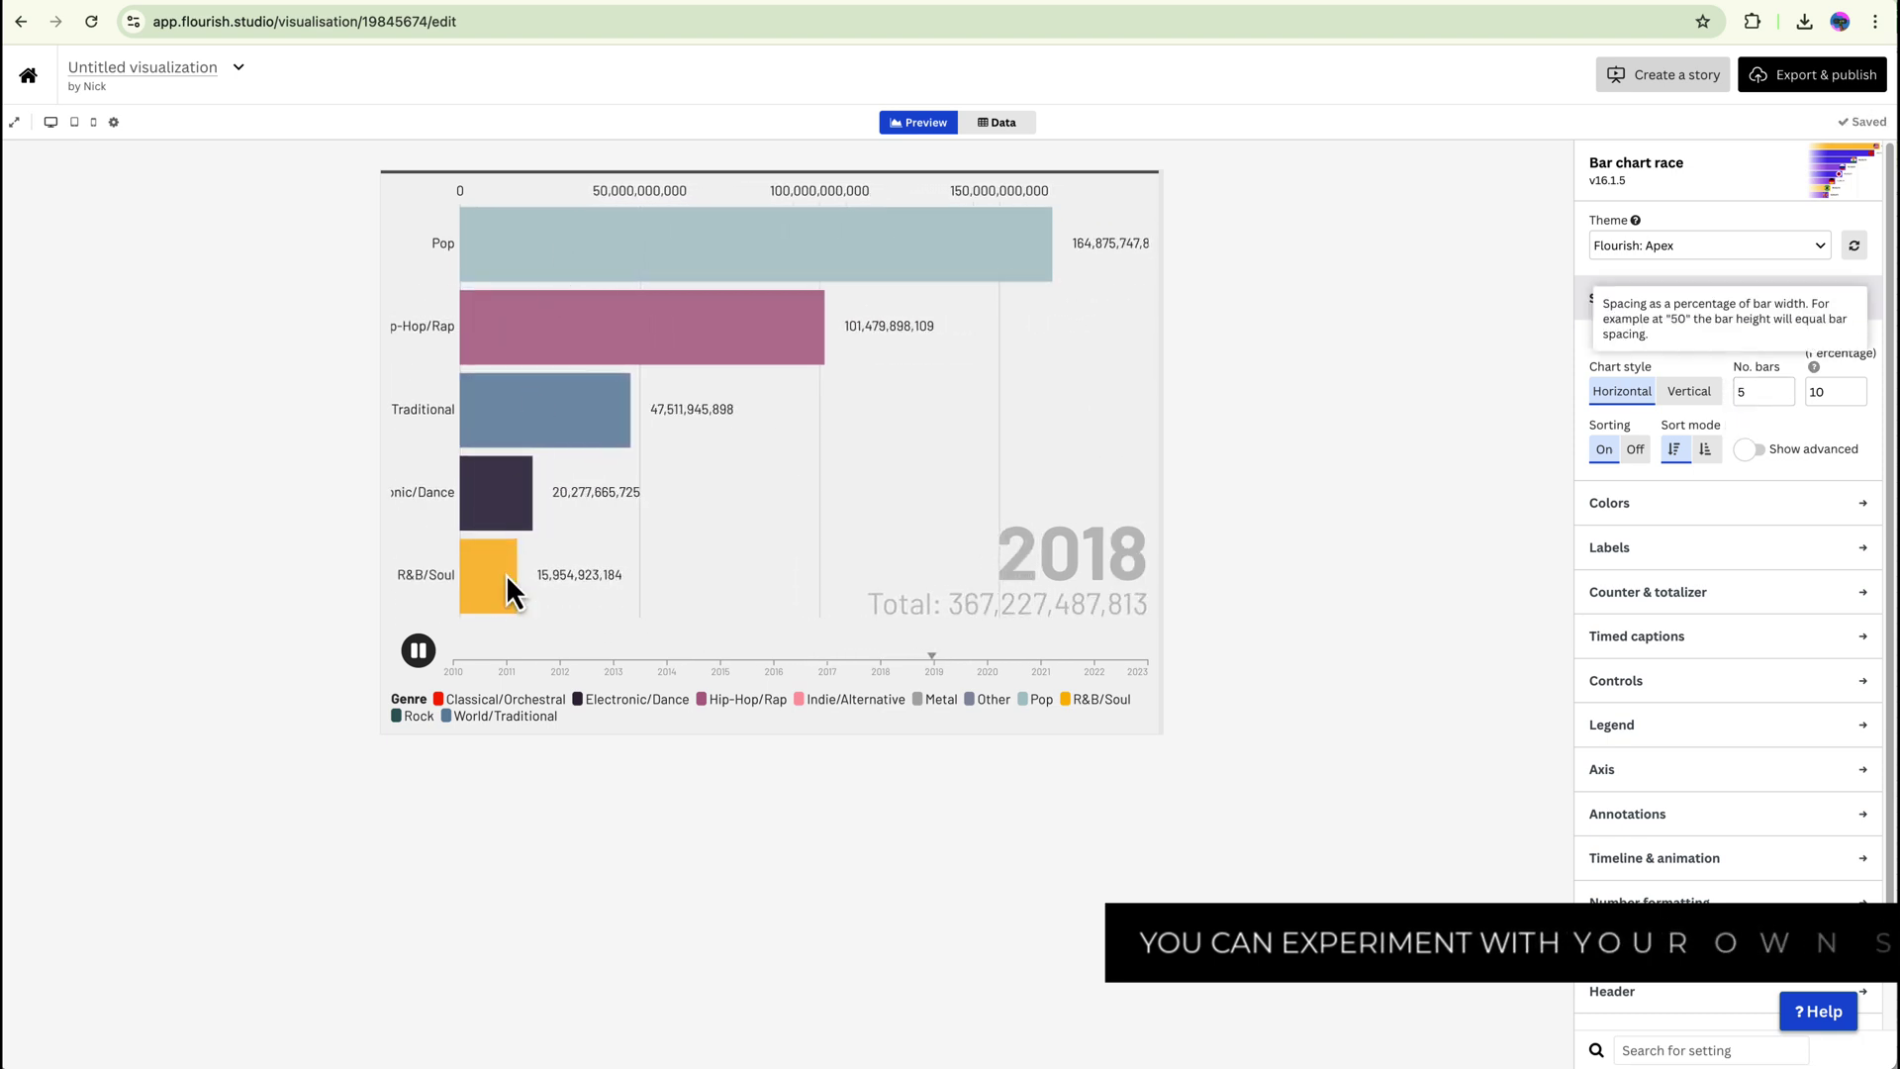
# Step: Choose a blue-green colour palette for the bars, keeping them coloured by category
pyautogui.click(1811, 506)
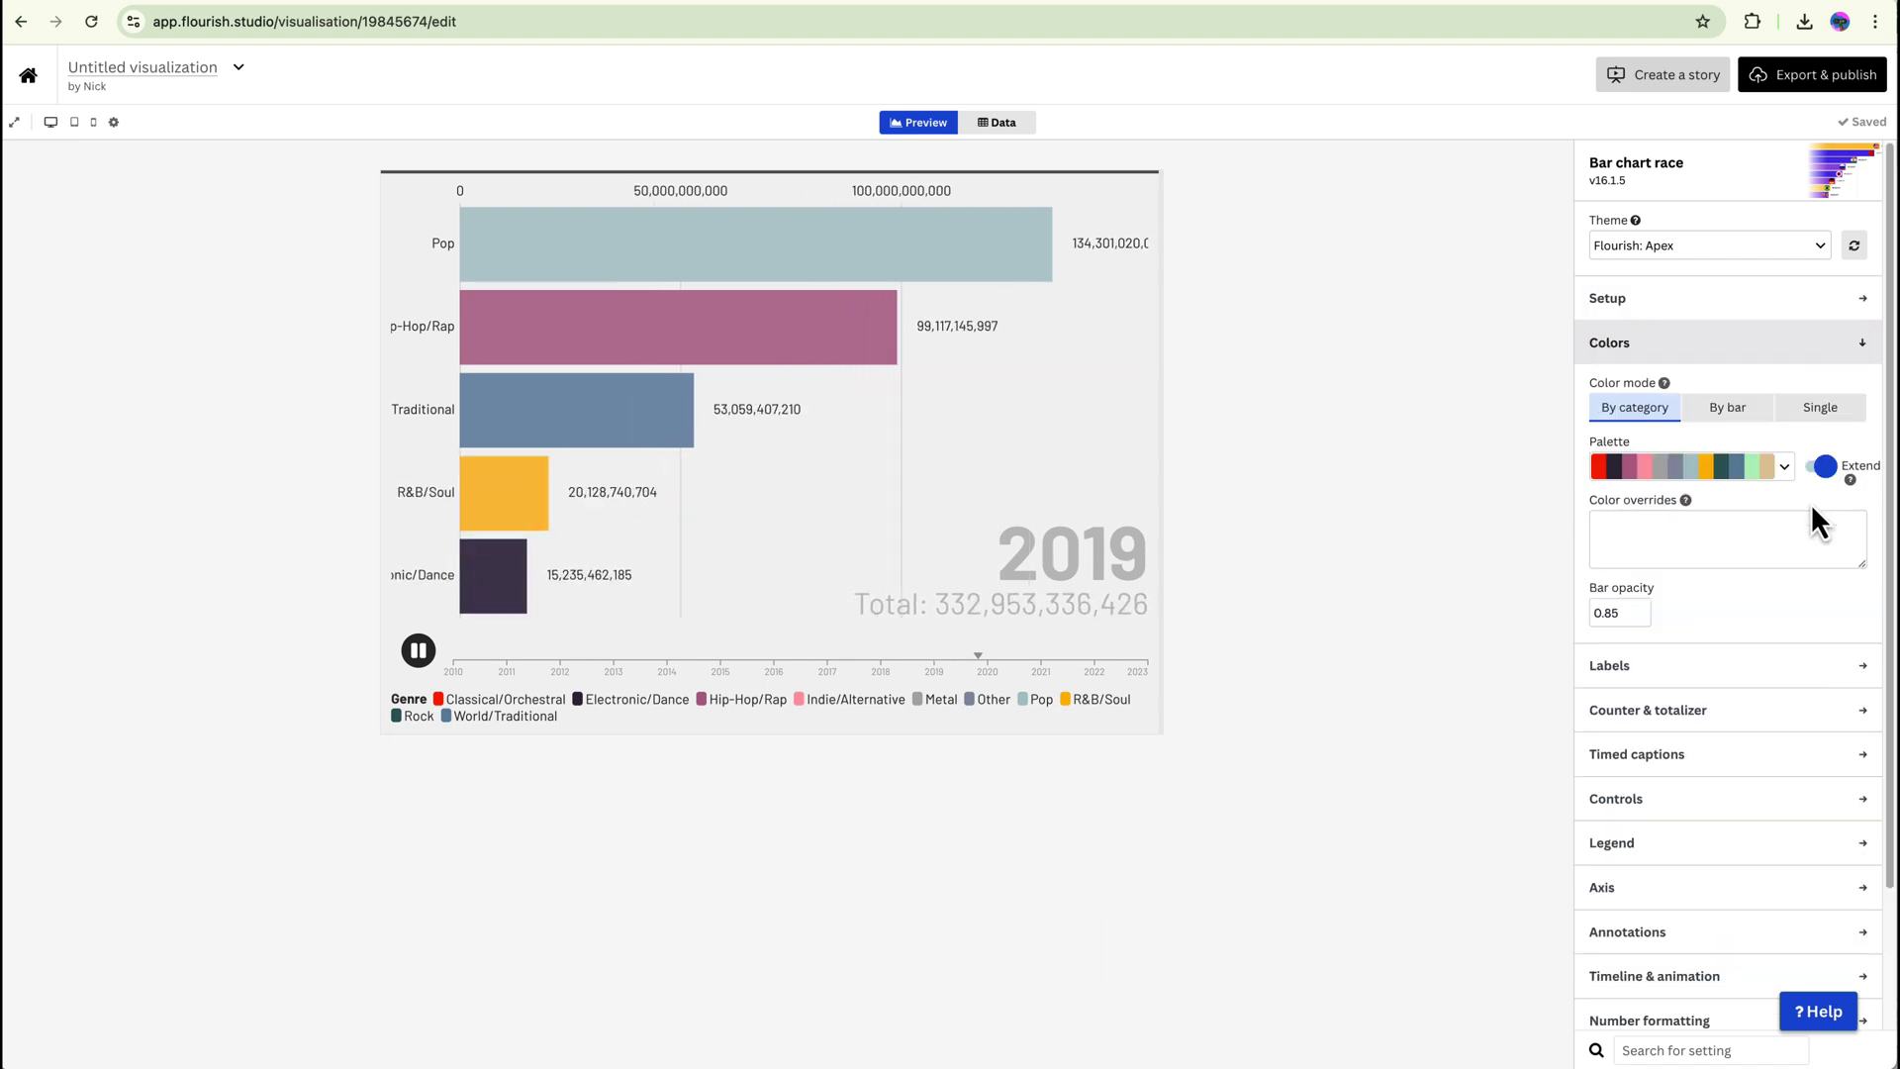
pyautogui.click(1784, 467)
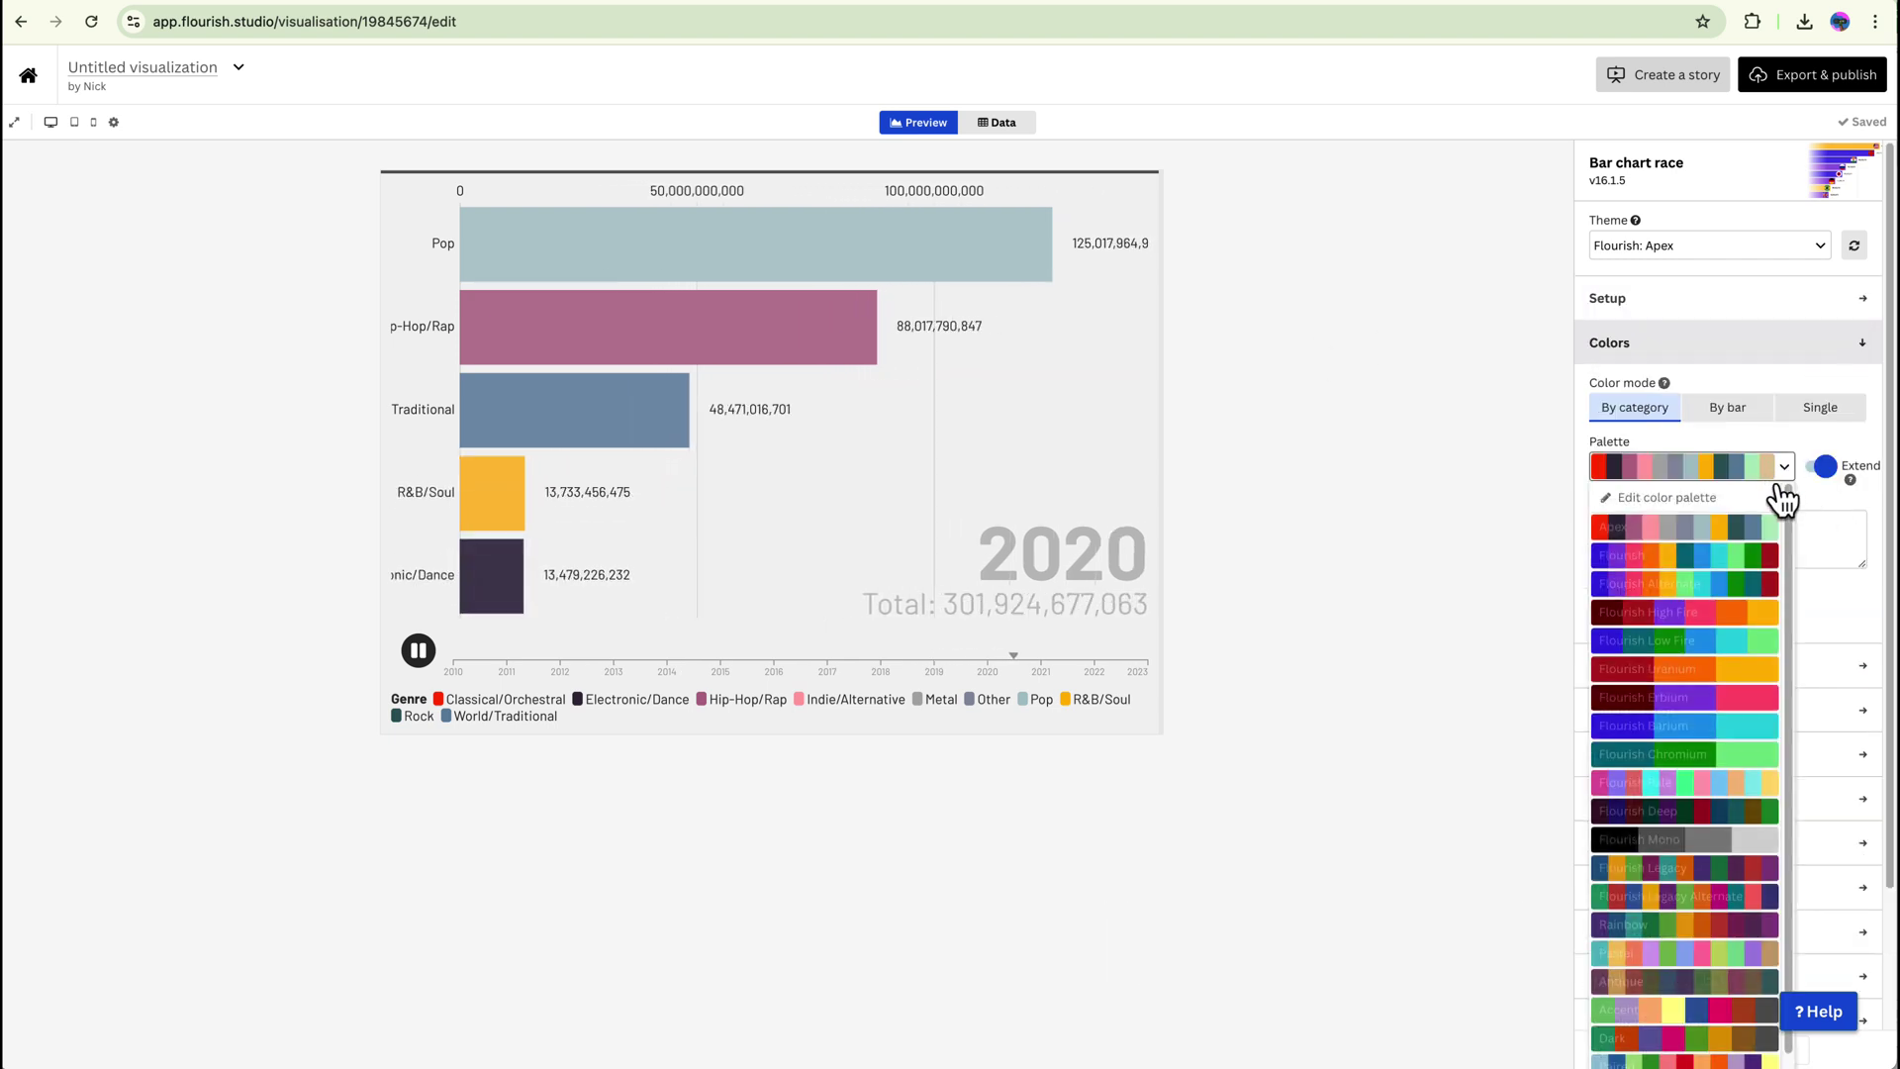
pyautogui.click(1683, 555)
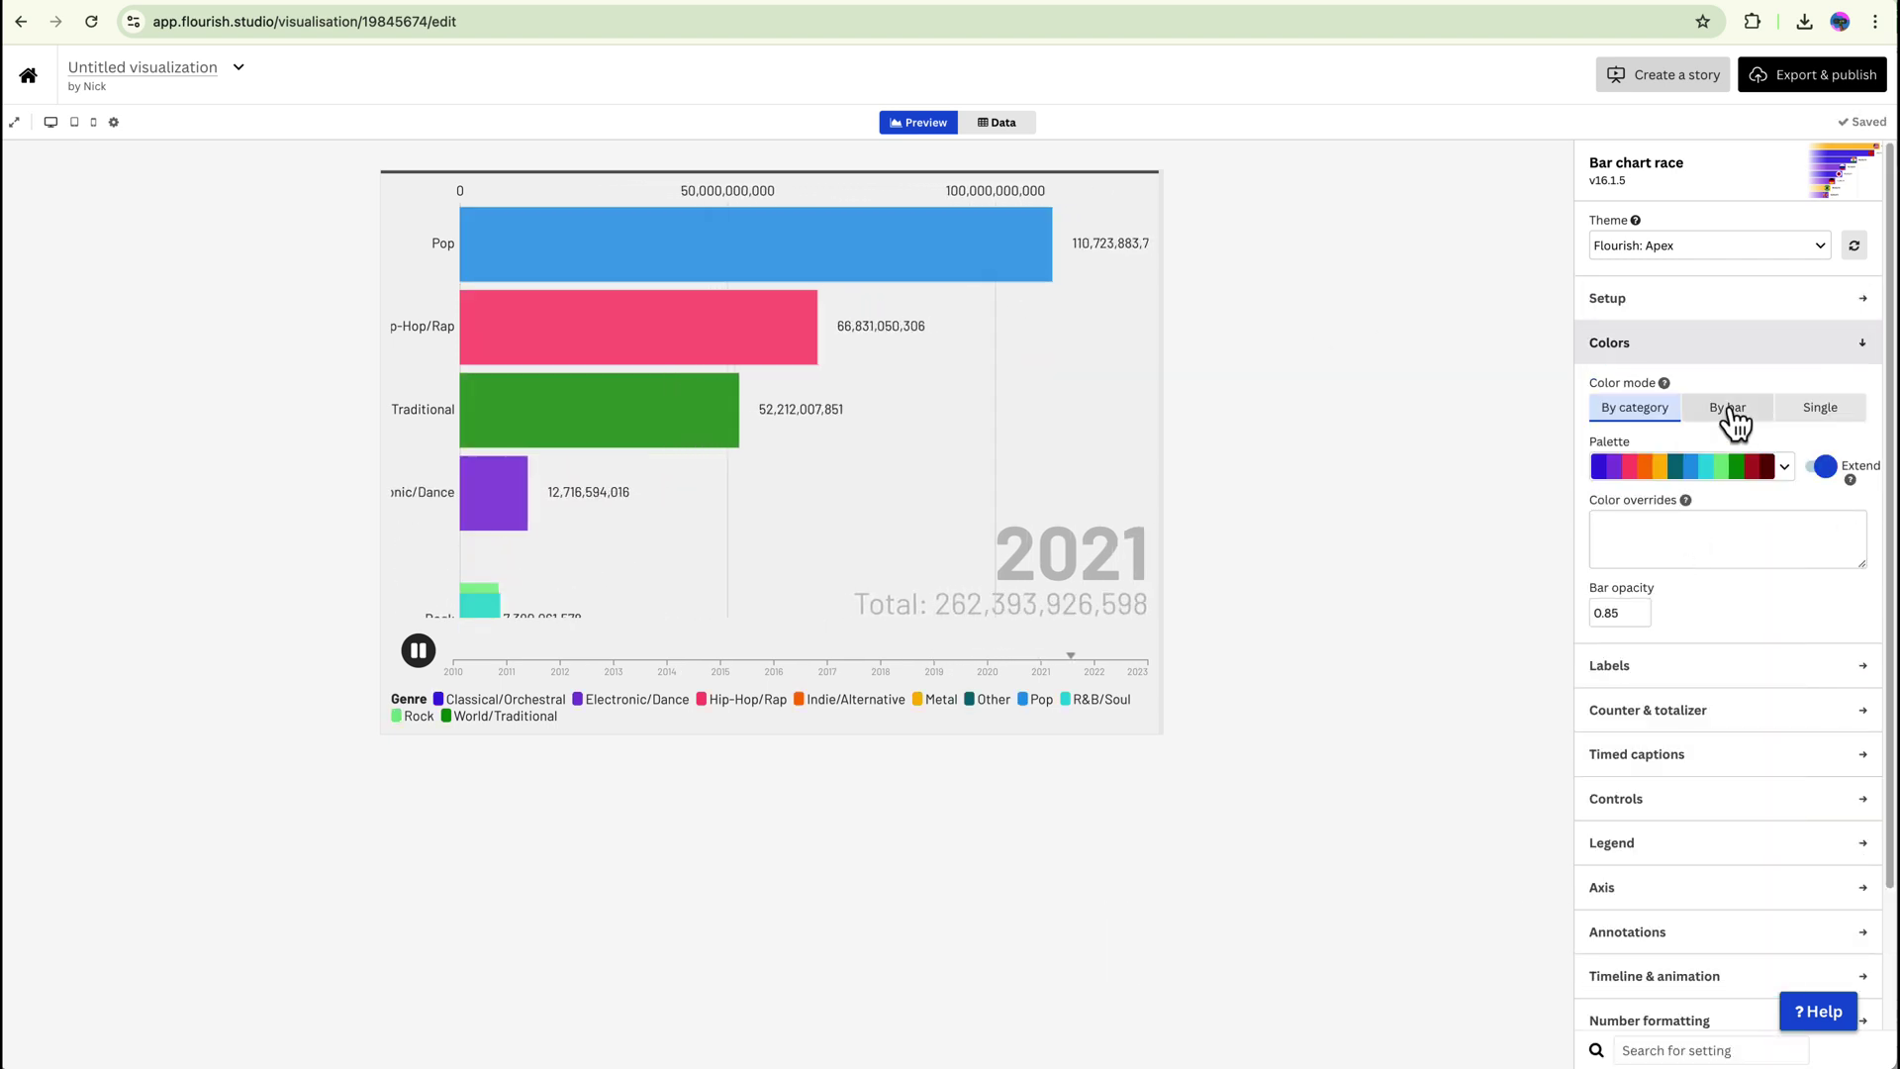
pyautogui.click(1730, 405)
pyautogui.click(1785, 468)
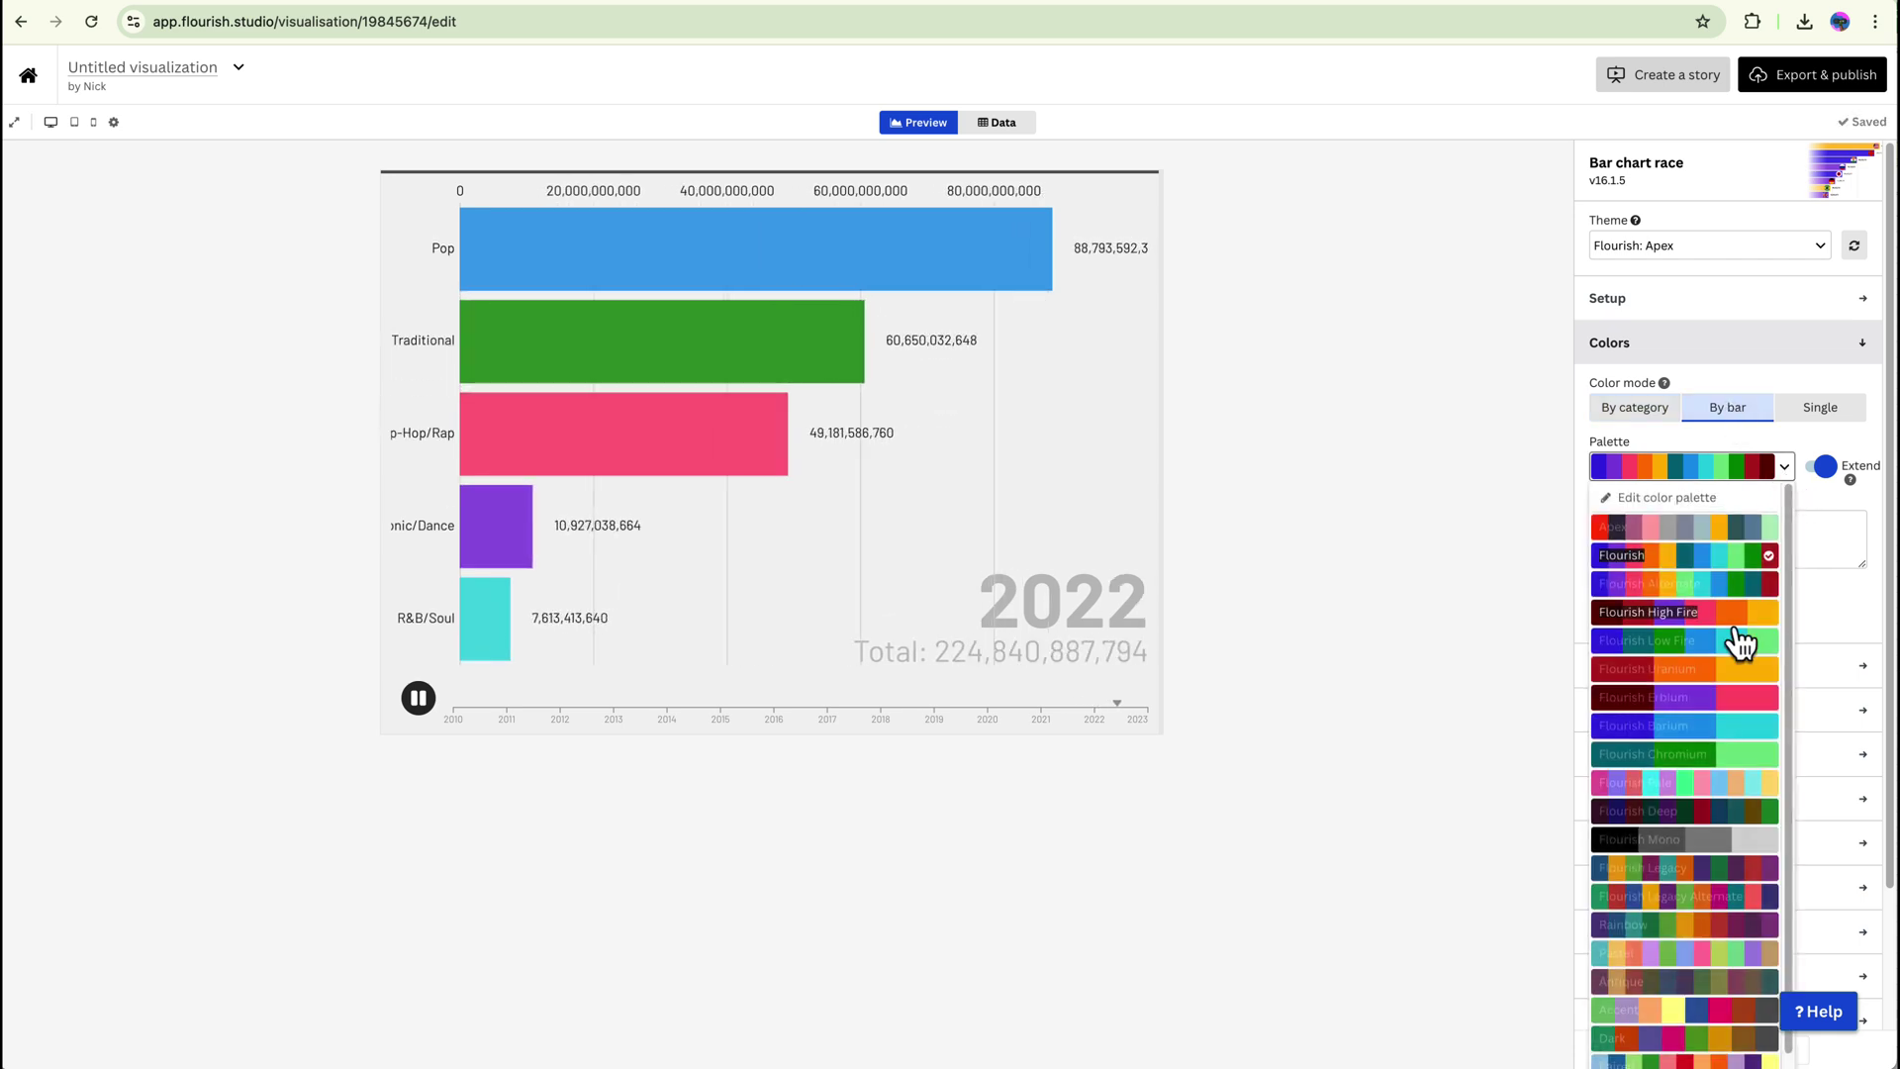
pyautogui.click(1704, 639)
pyautogui.click(1665, 406)
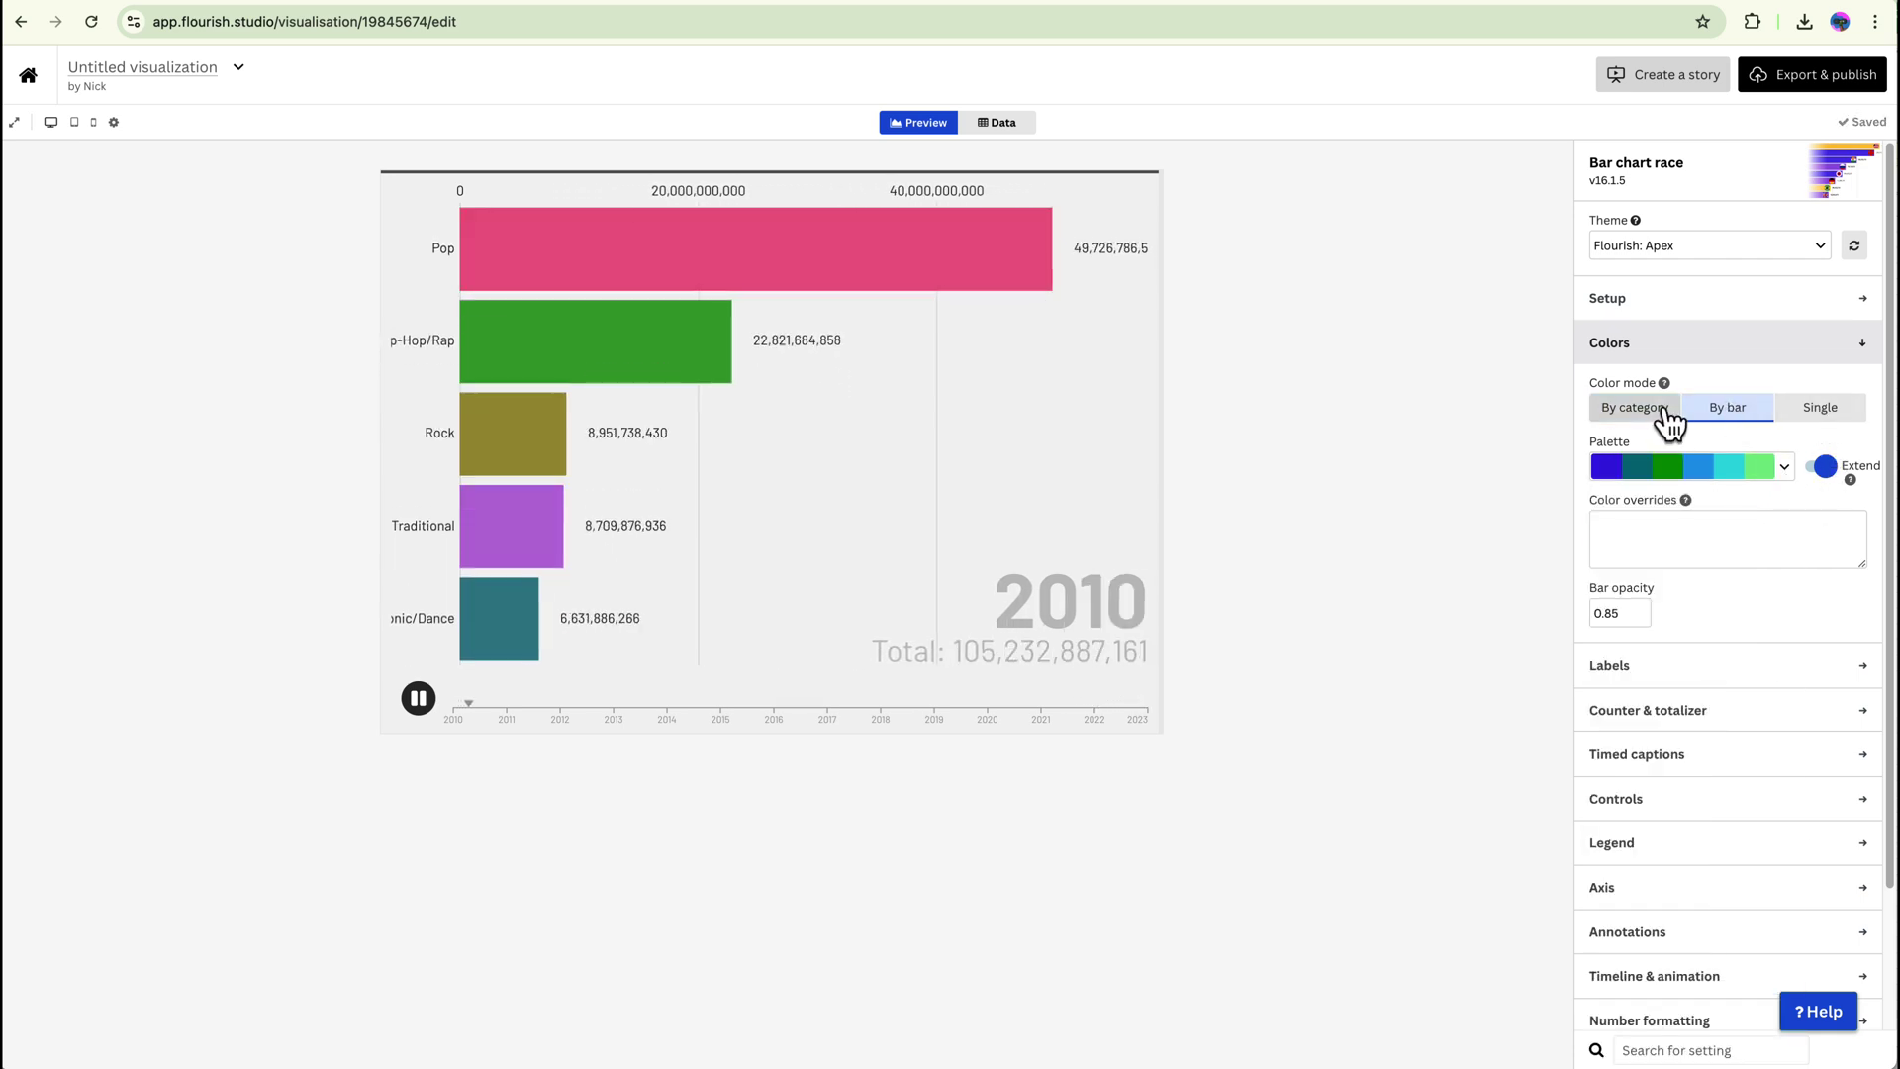
# Step: Toggle Show values in the Labels settings, leaving the bar values shown
pyautogui.click(1750, 669)
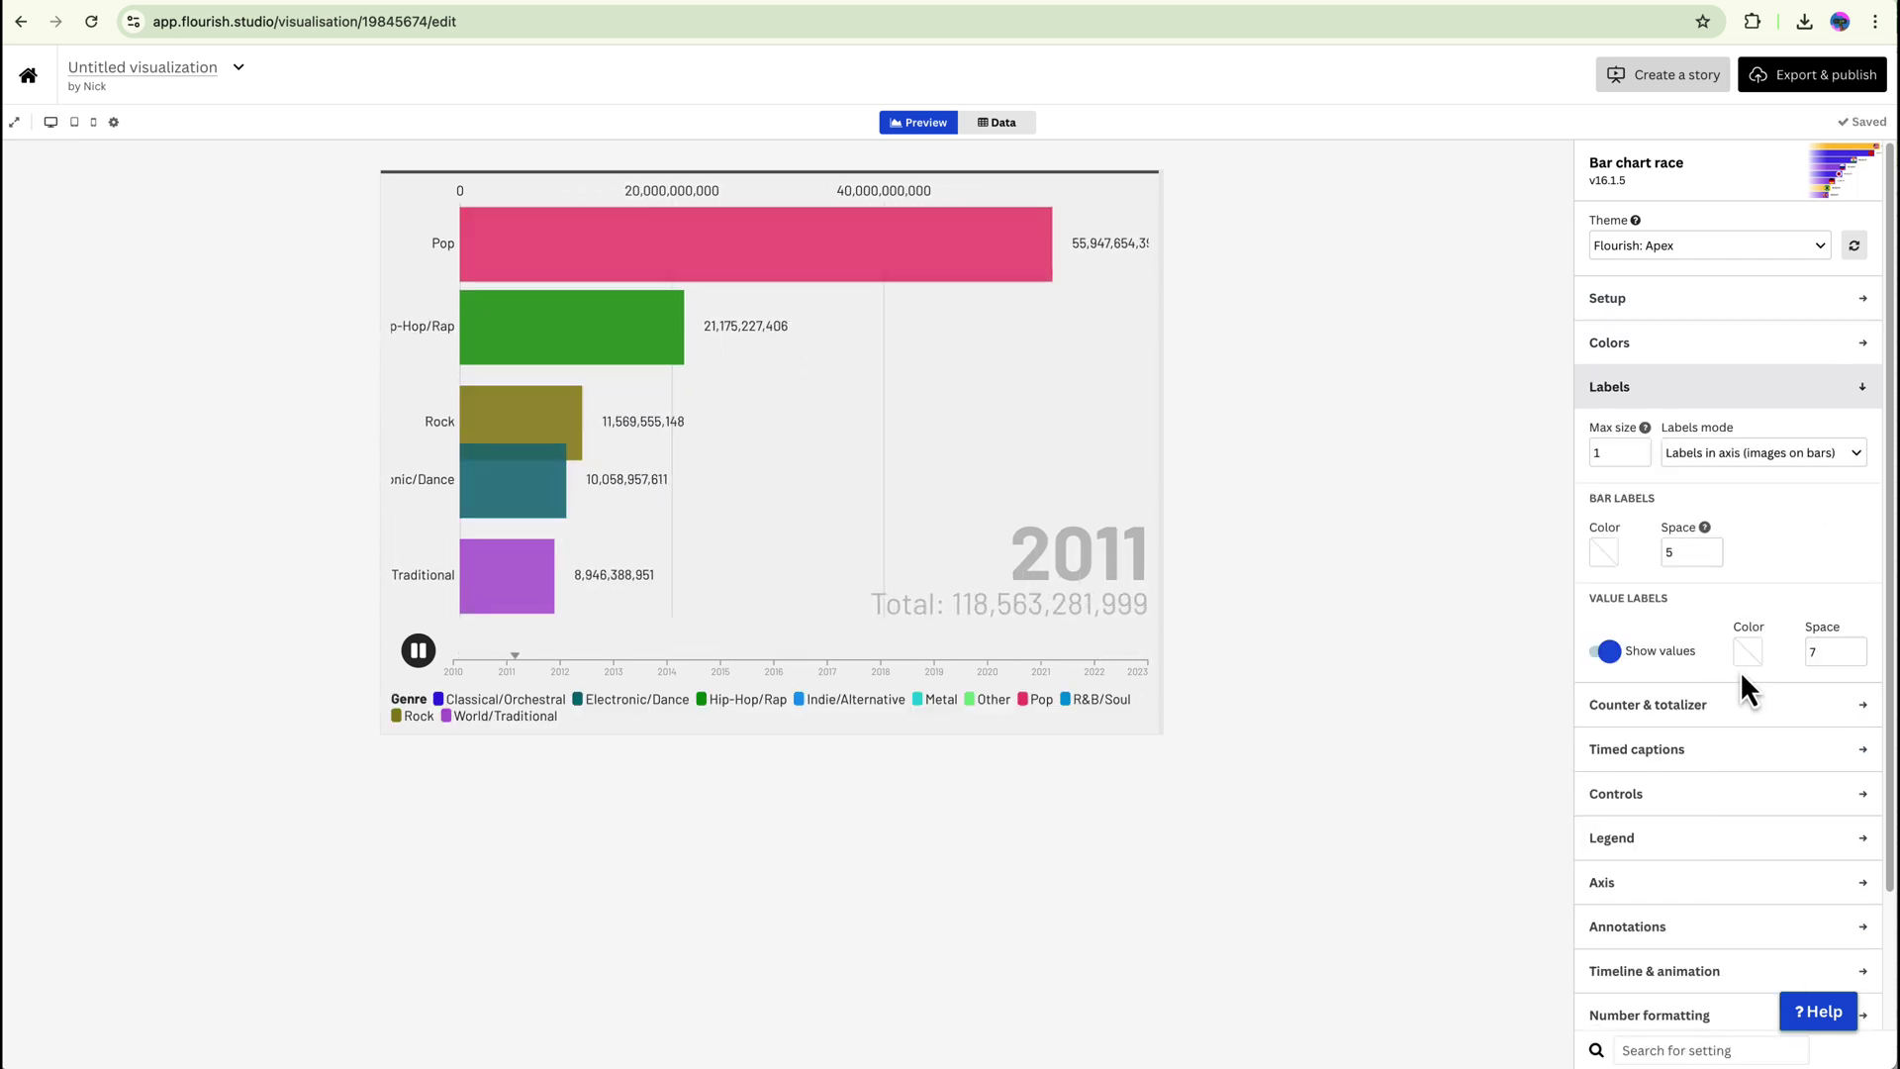
pyautogui.click(1609, 654)
pyautogui.click(1609, 653)
pyautogui.click(1609, 653)
pyautogui.click(1609, 653)
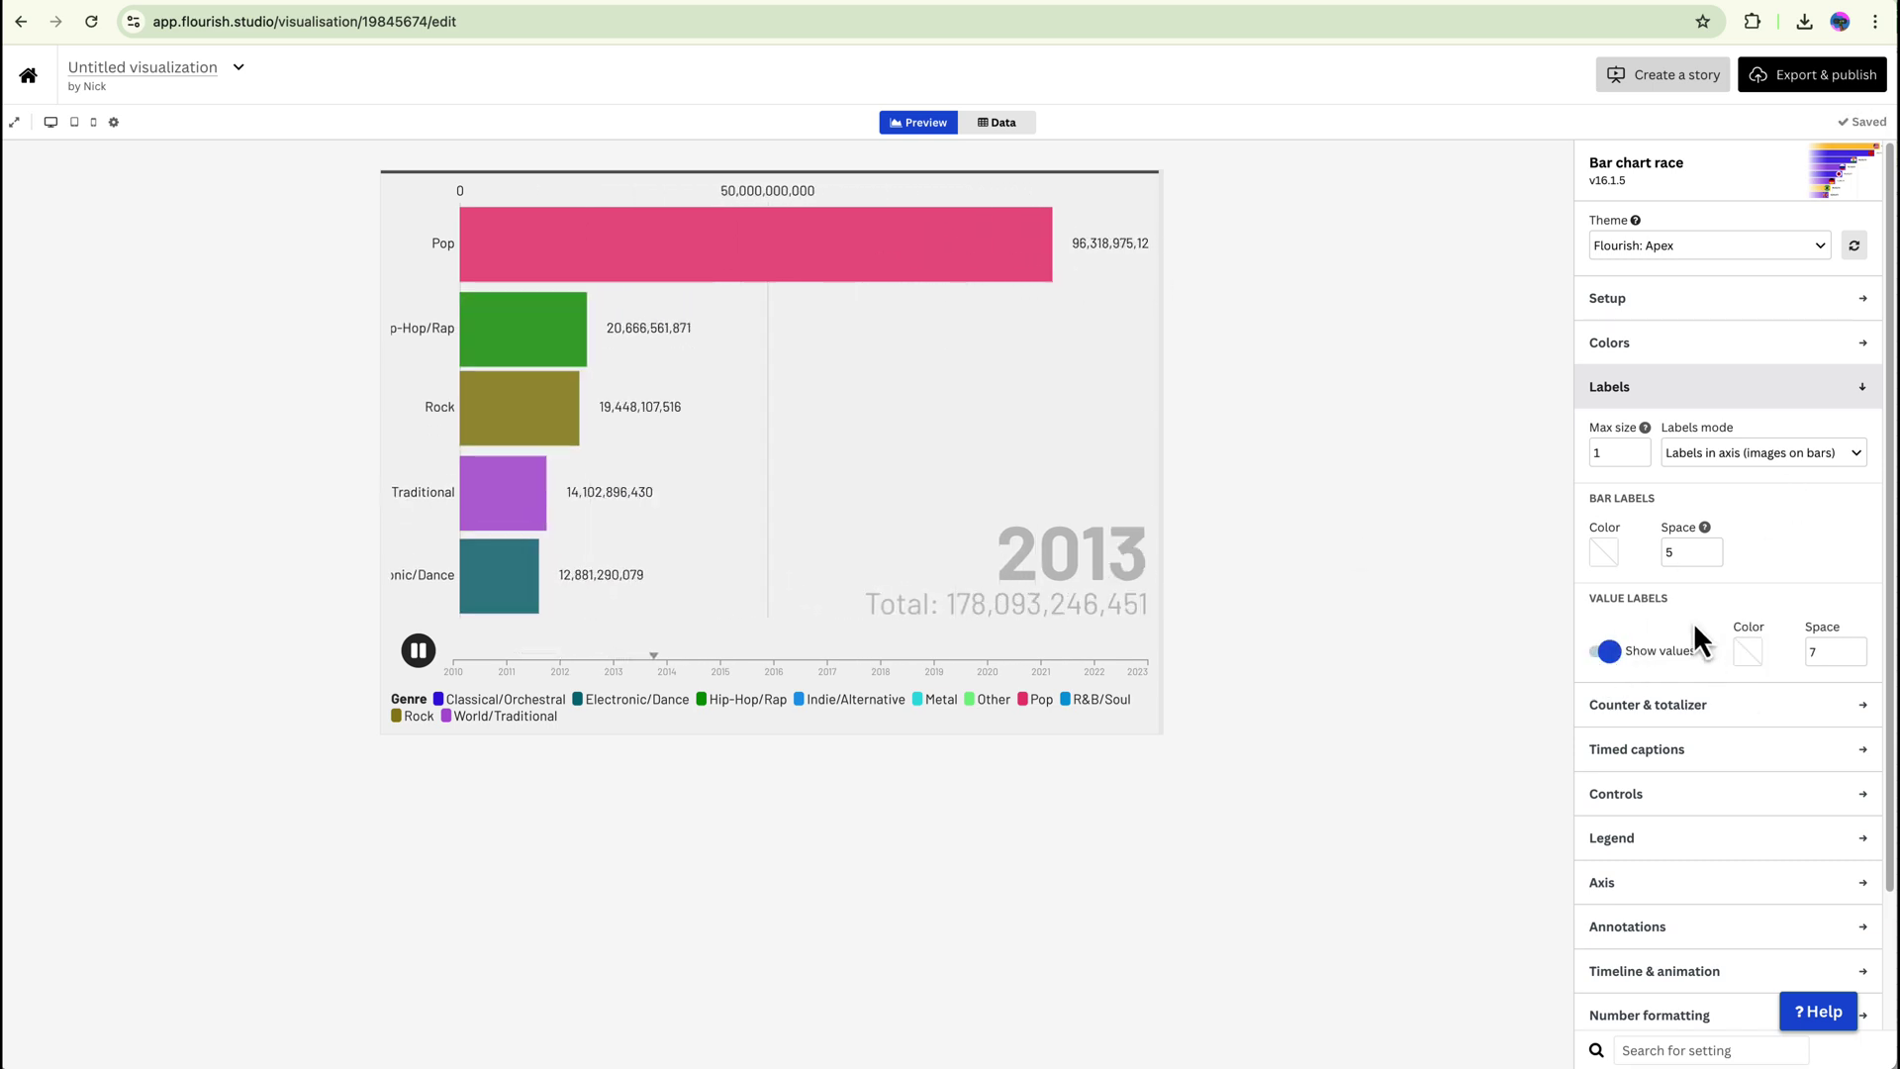
# Step: Hide the running total and enlarge the year counter to size 13
pyautogui.click(1758, 704)
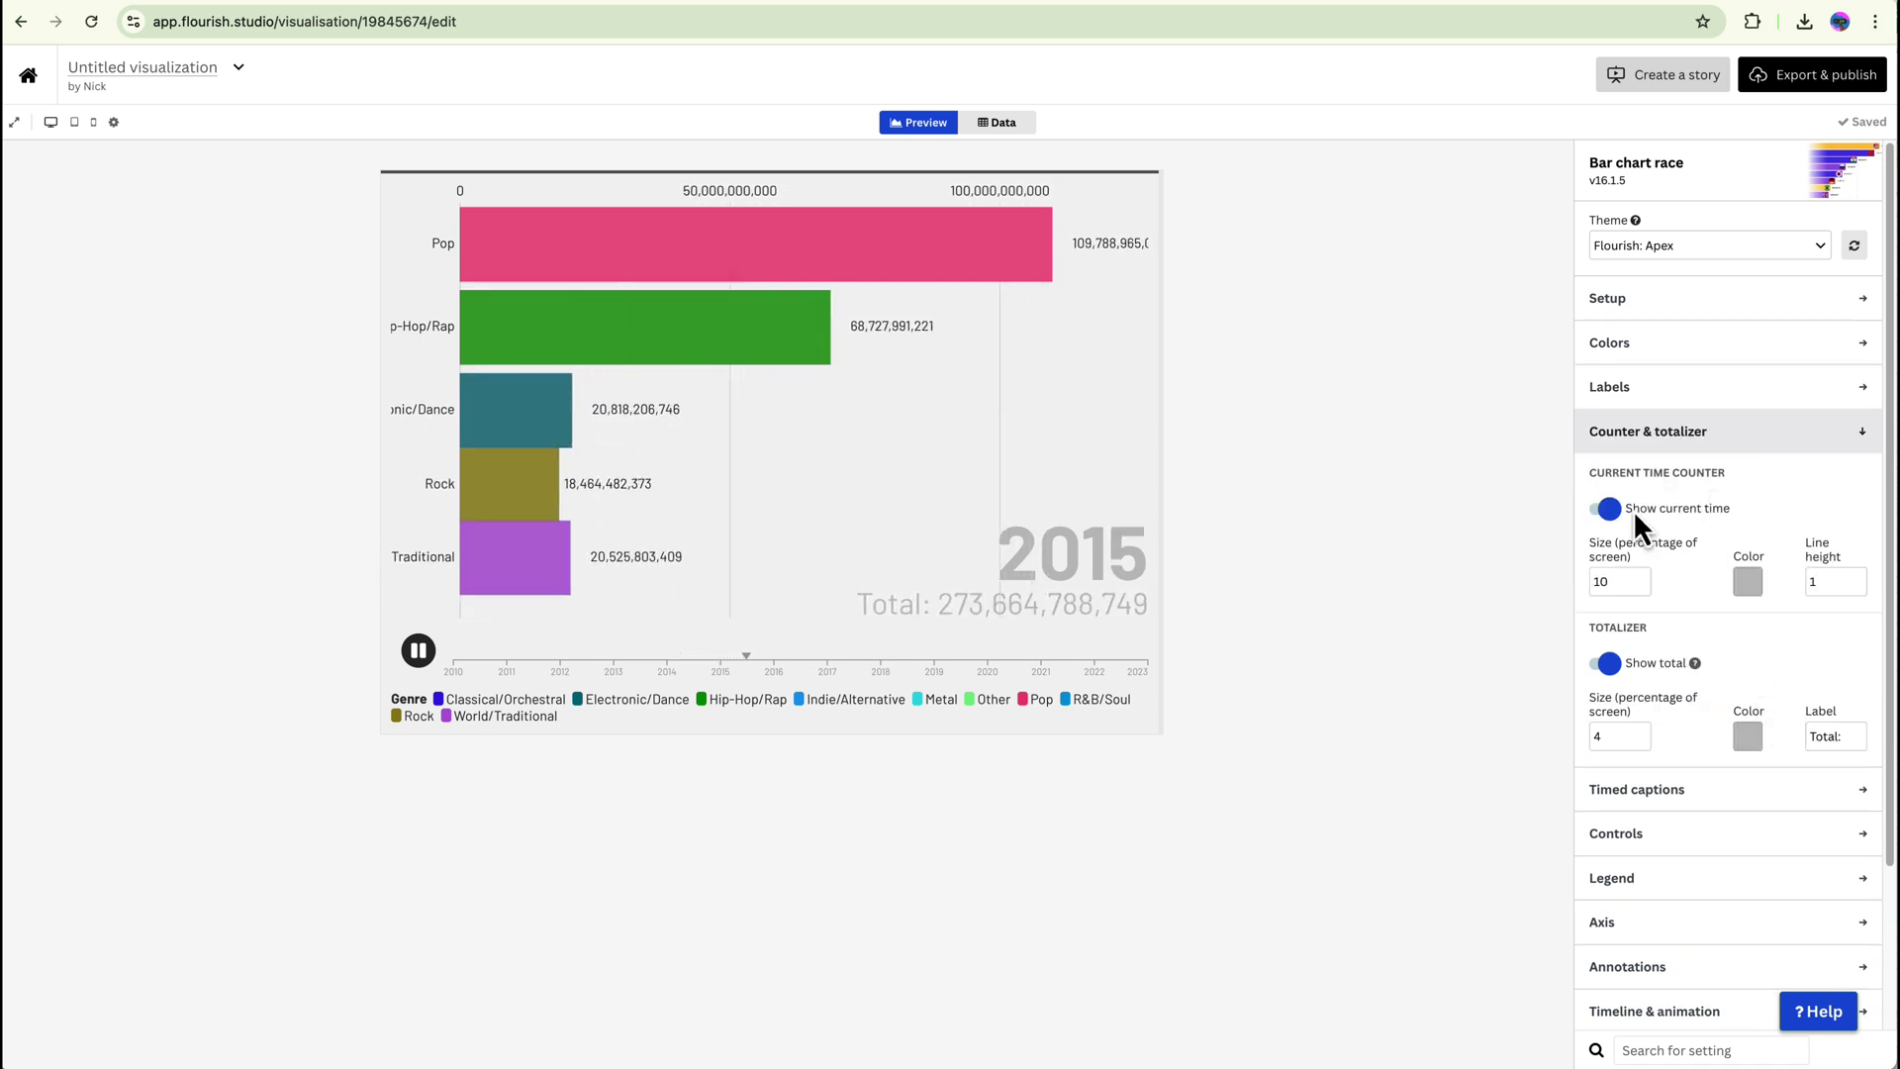
pyautogui.click(1613, 662)
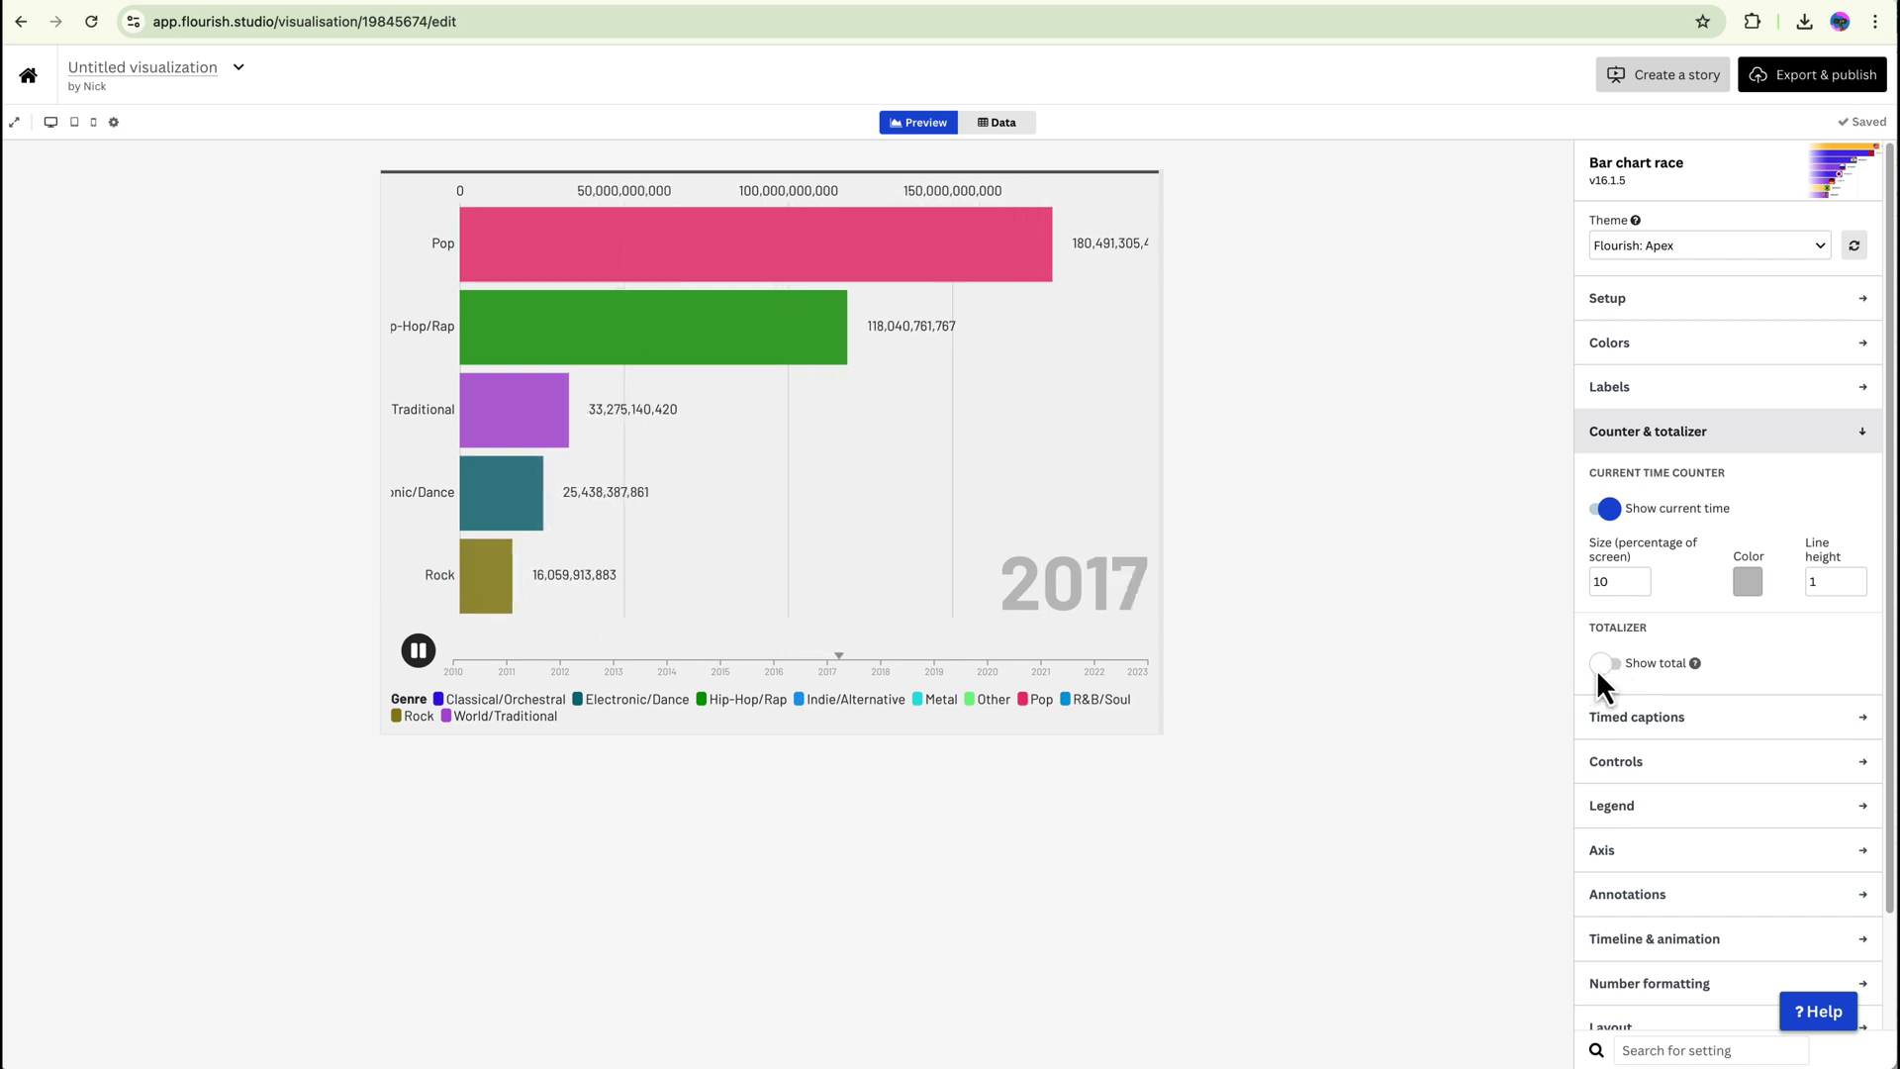
pyautogui.click(1642, 576)
pyautogui.click(1642, 576)
pyautogui.click(1642, 576)
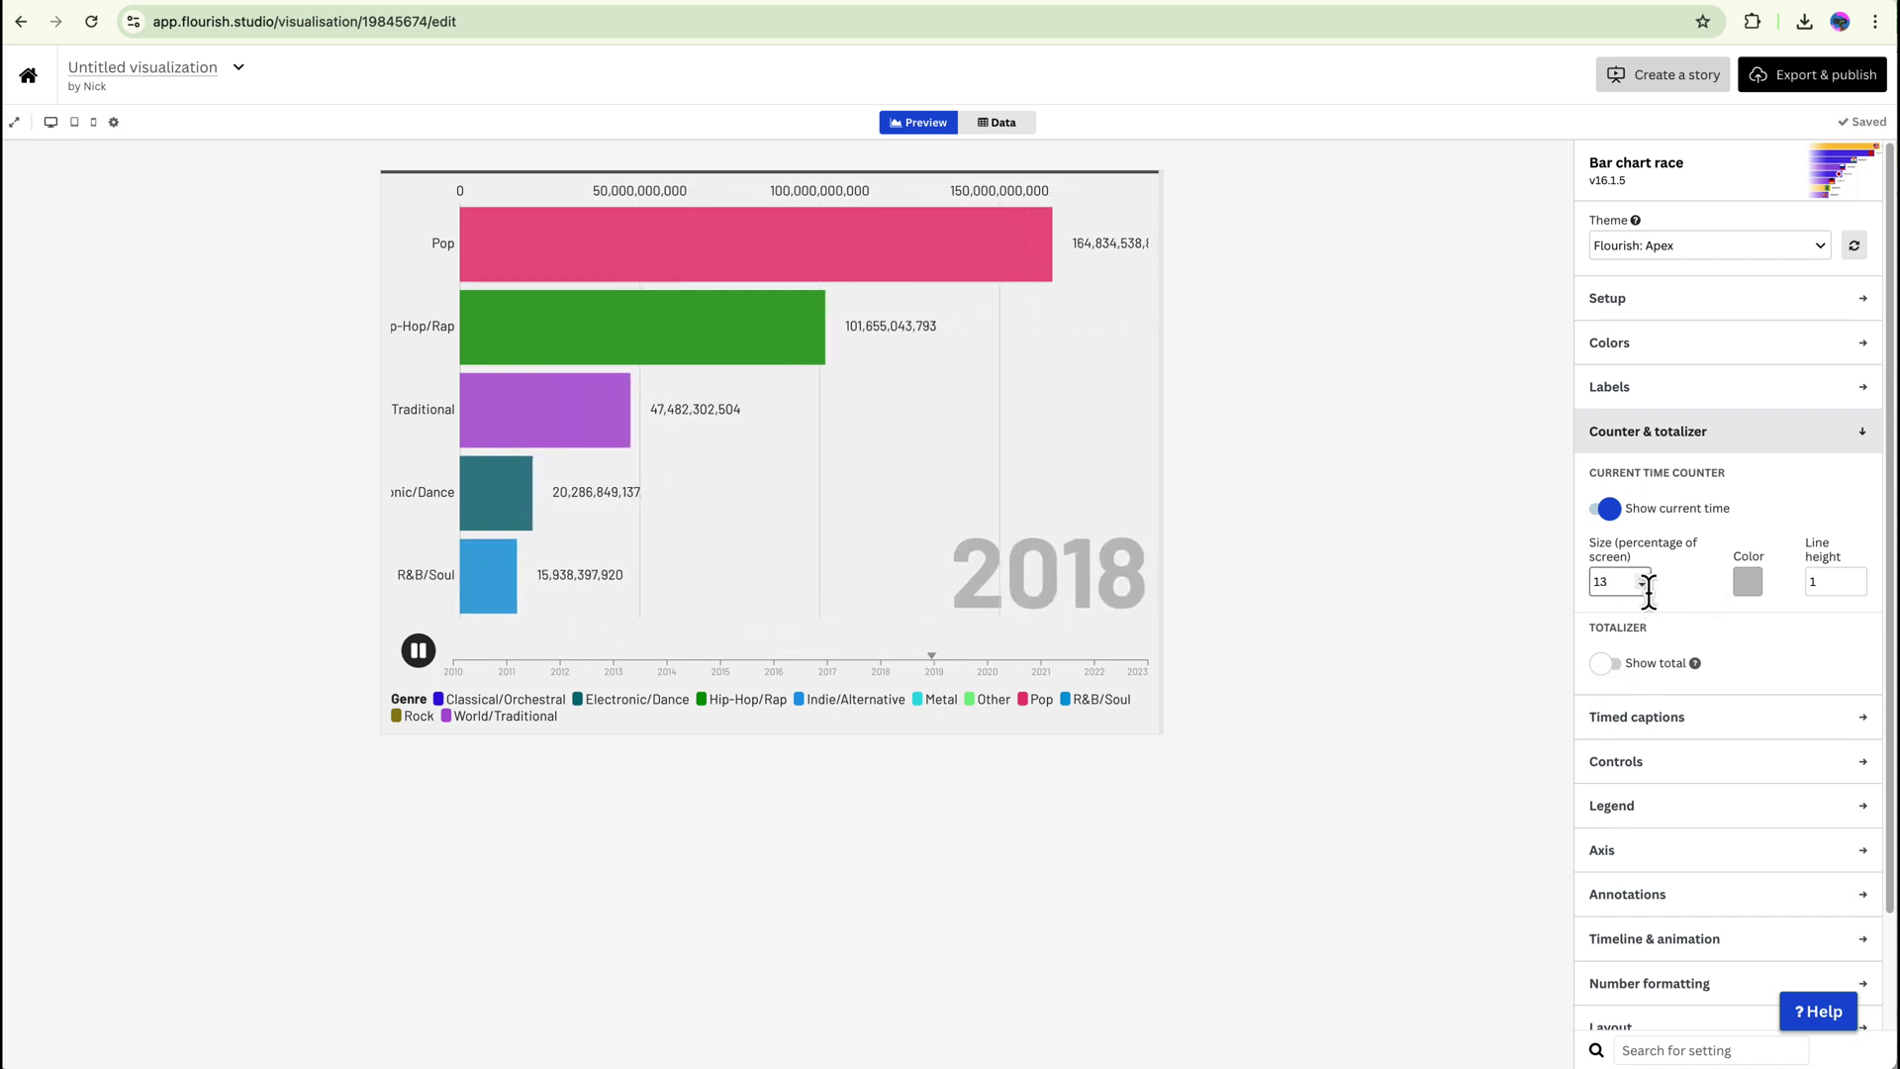
# Step: Disable the colour legend and stop tinting header and caption text with data colours
pyautogui.click(1757, 738)
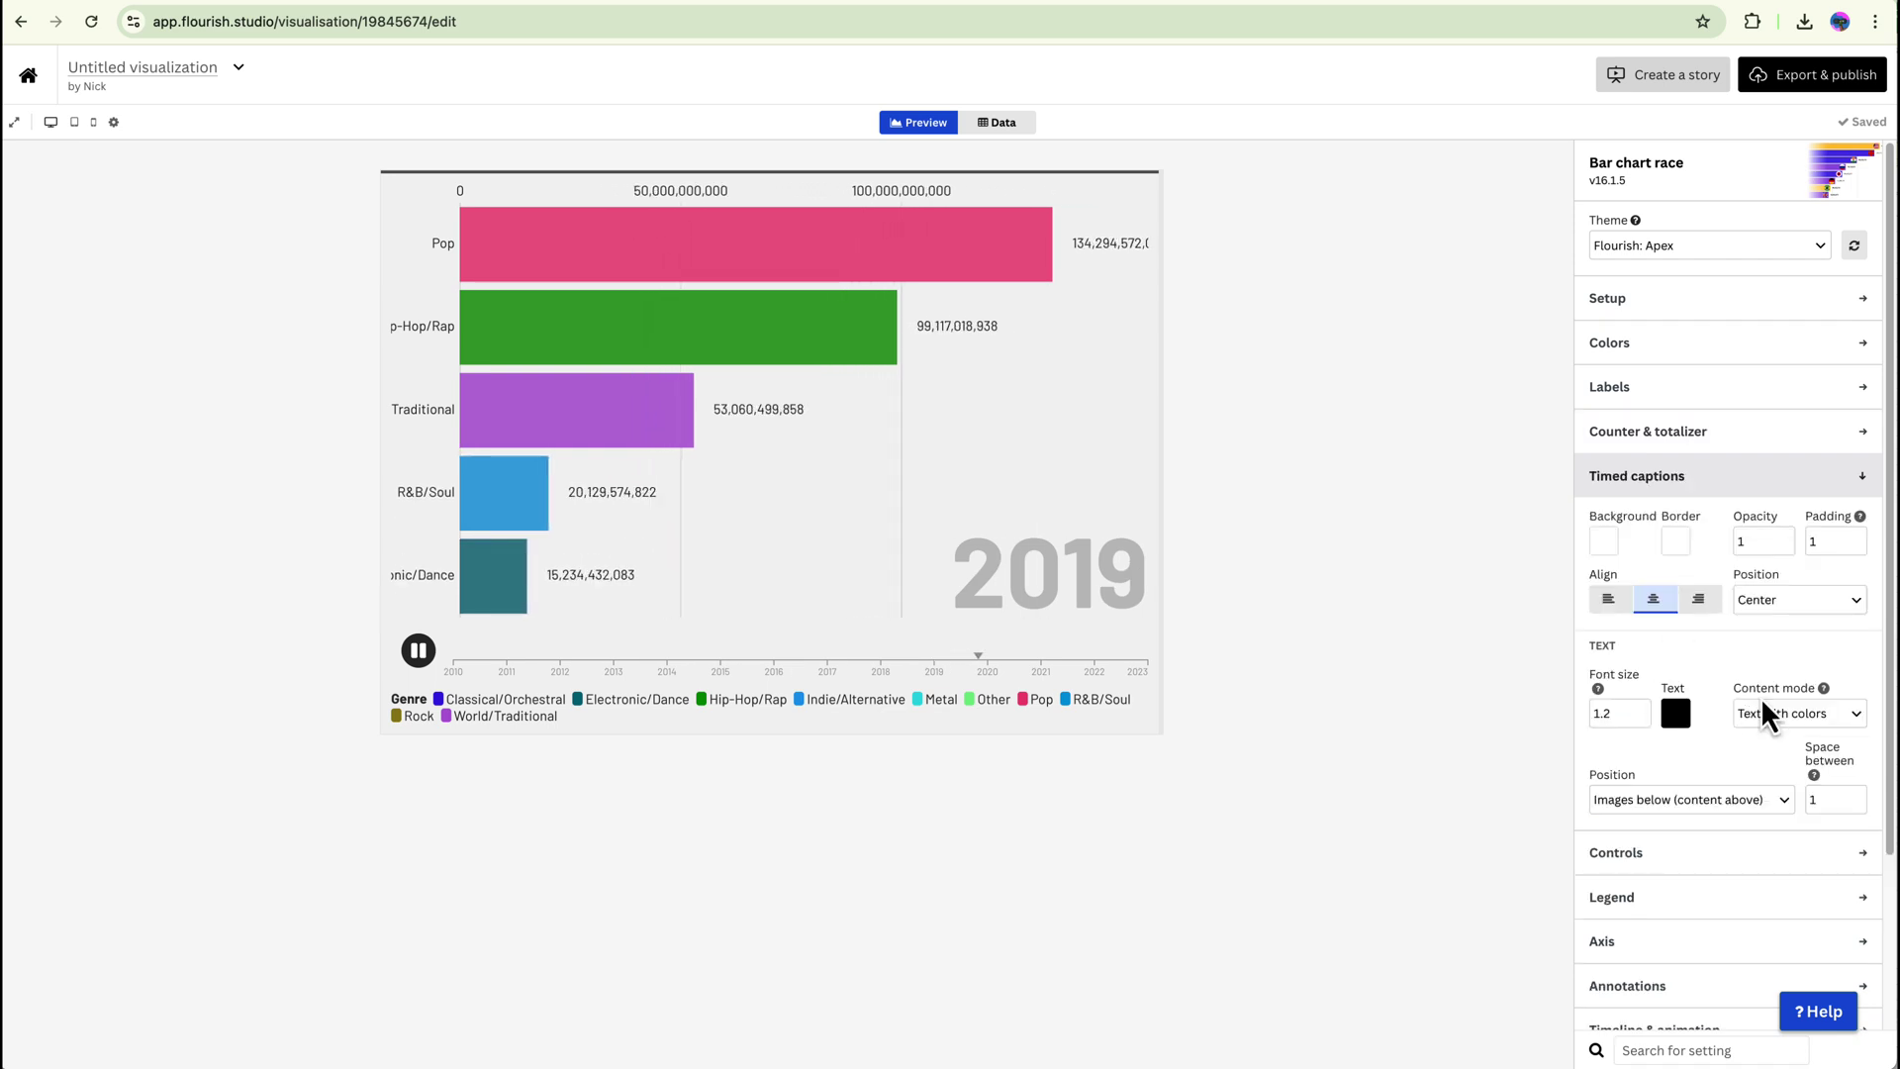
pyautogui.scroll(-2, 1762, 692)
pyautogui.click(1744, 756)
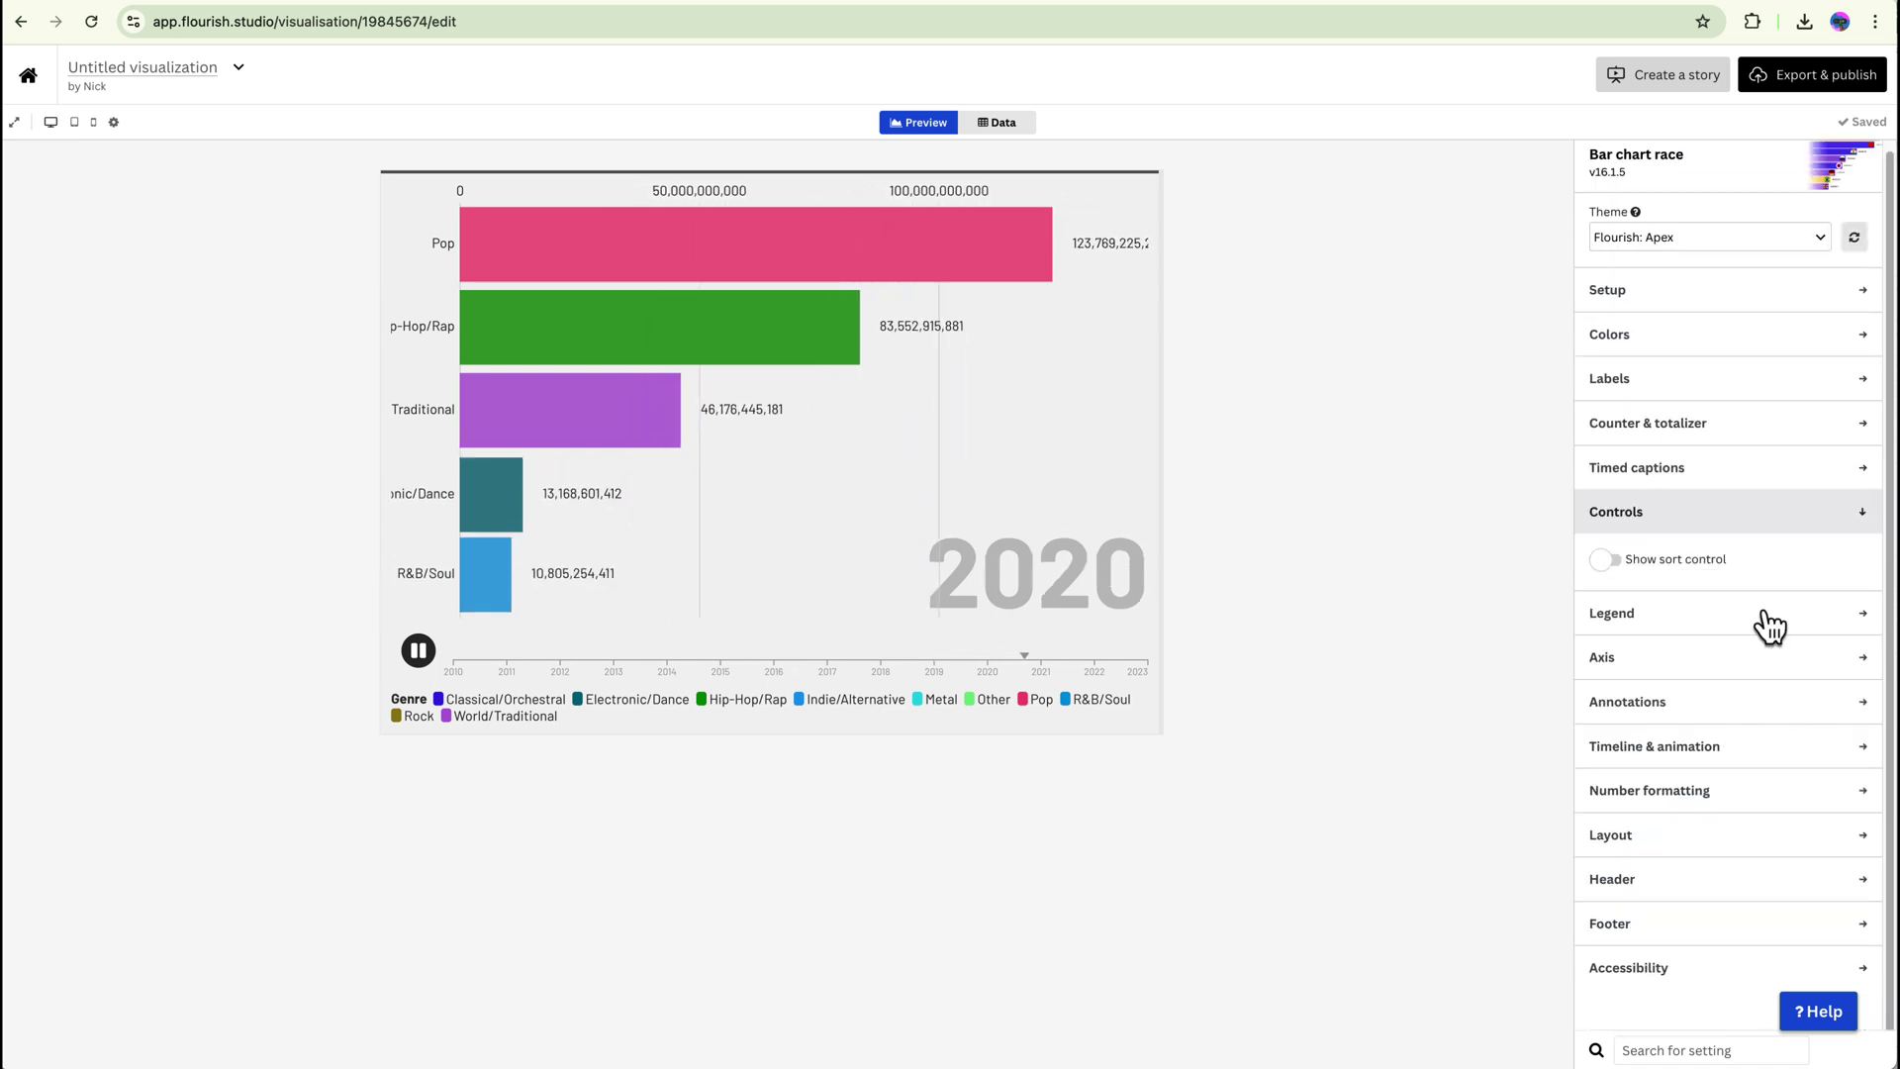
pyautogui.click(1727, 618)
pyautogui.scroll(-4, 1796, 673)
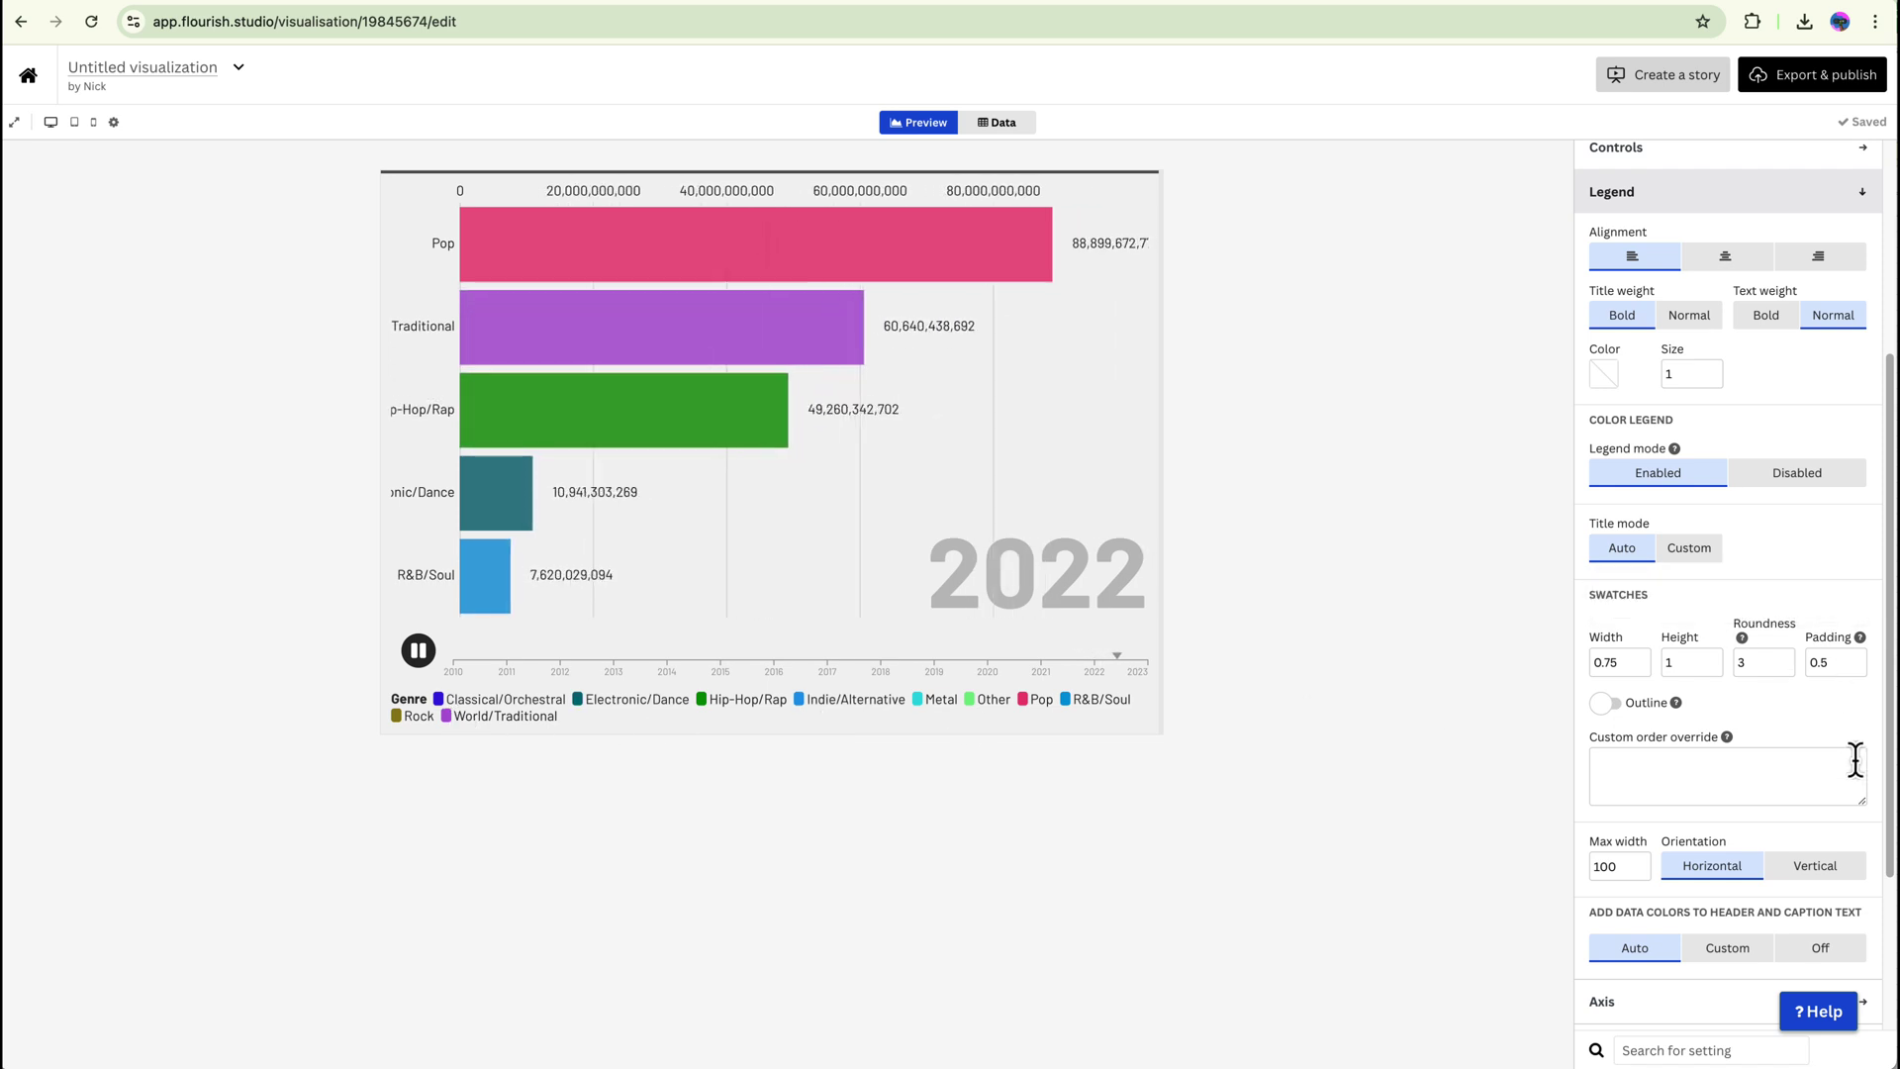
pyautogui.scroll(-3, 1811, 743)
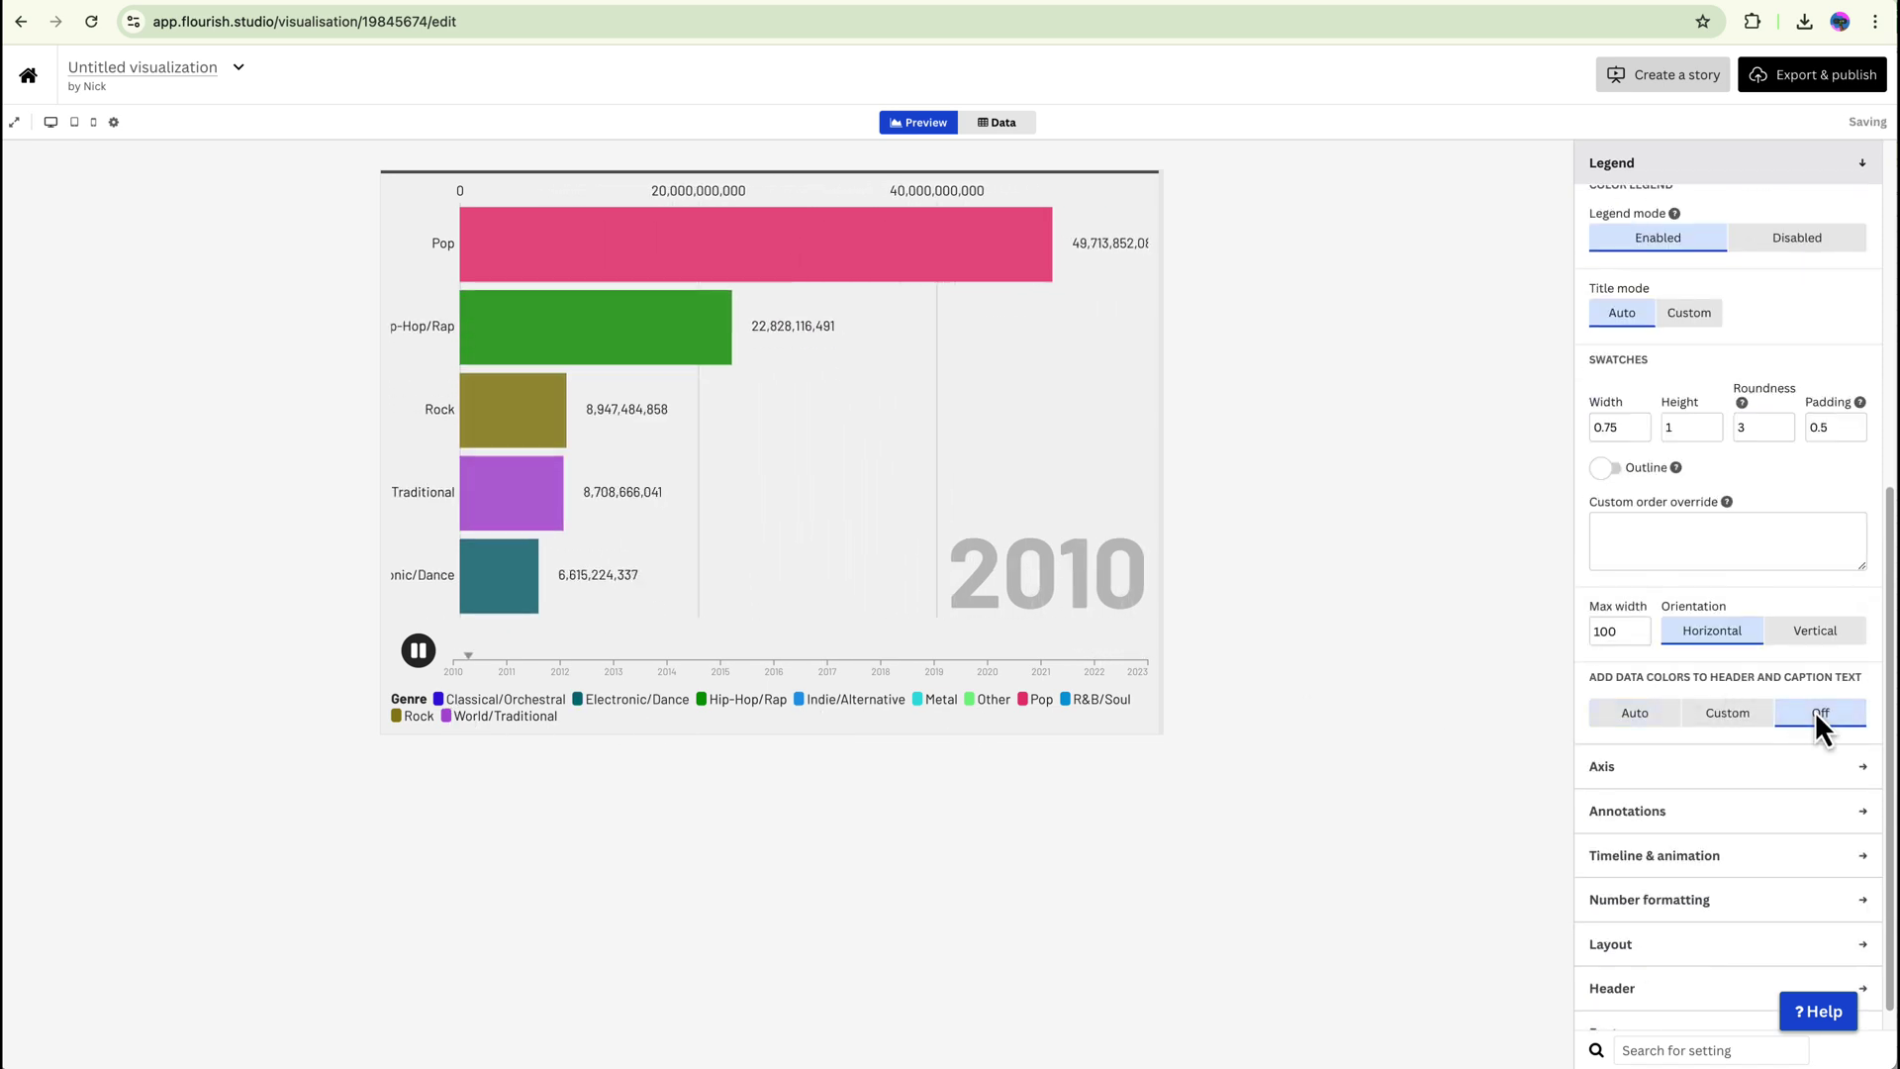
pyautogui.click(1821, 715)
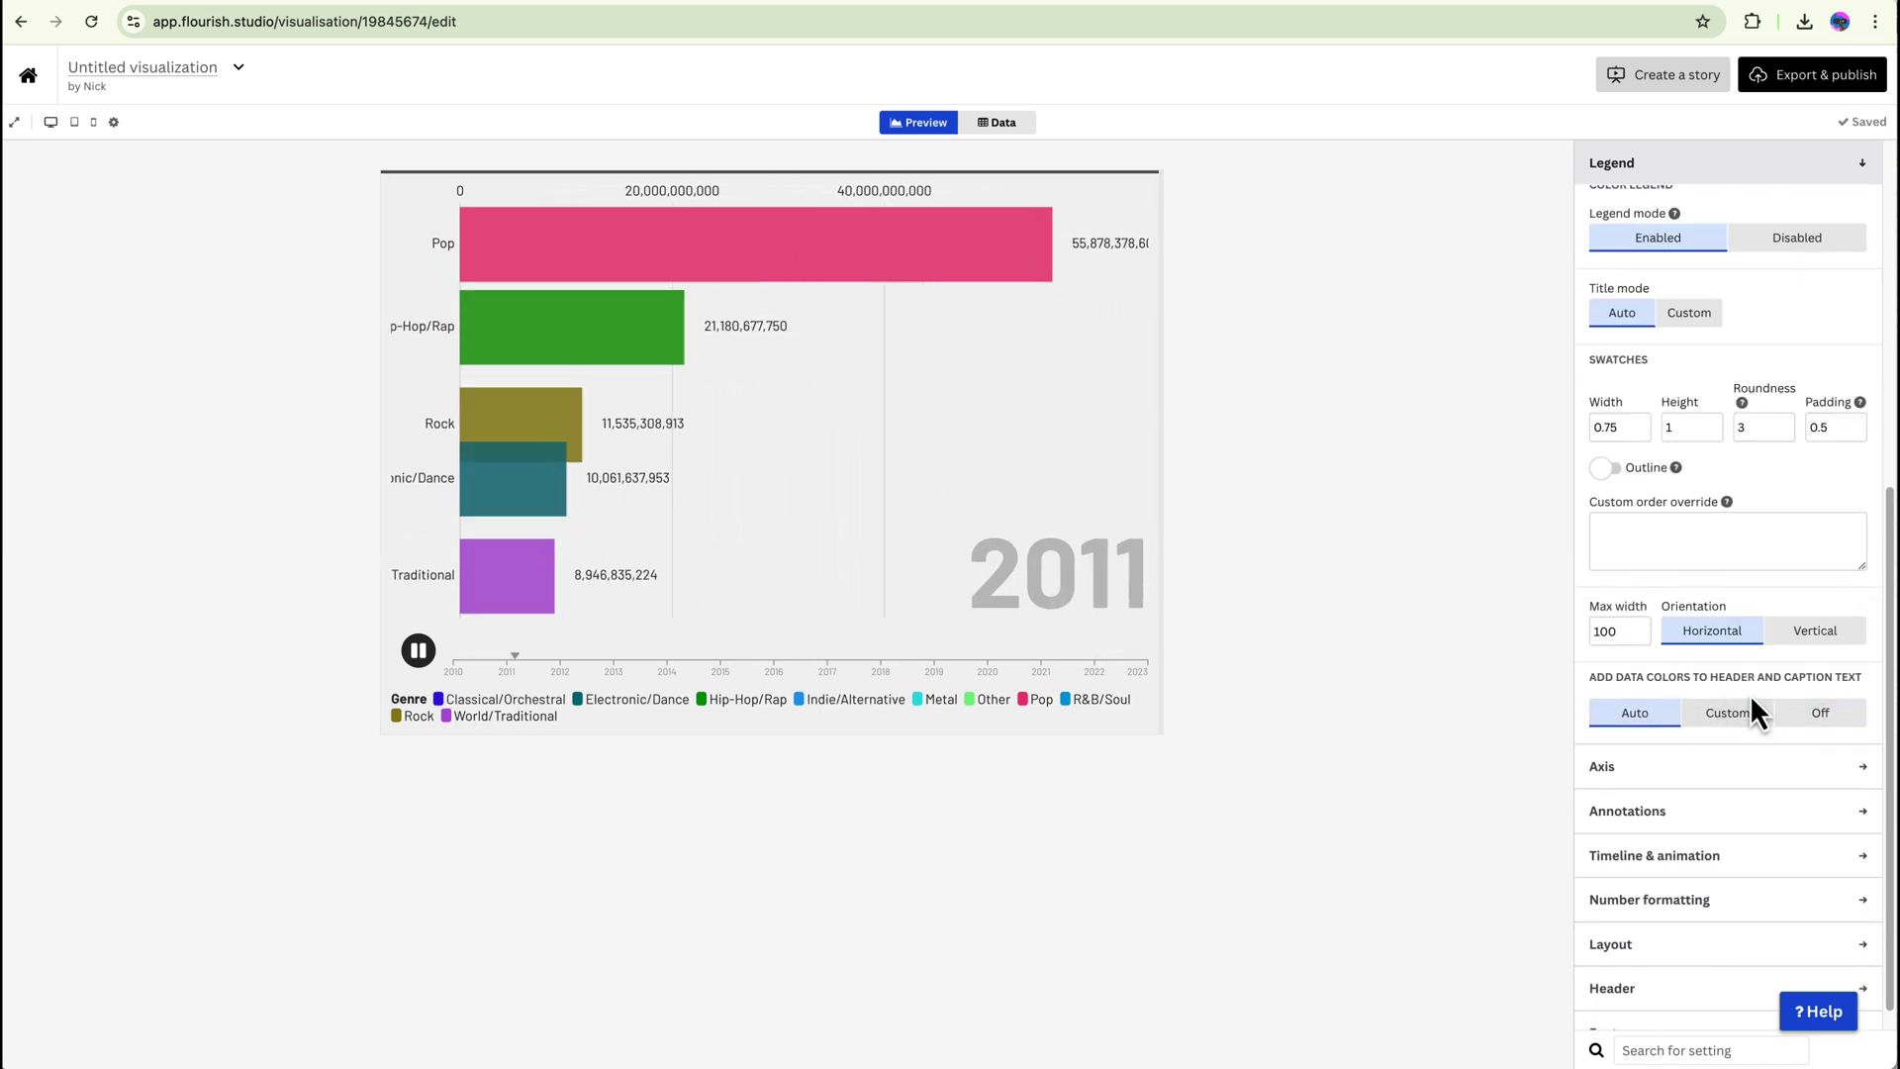
pyautogui.scroll(3, 1805, 472)
pyautogui.click(1805, 475)
# Step: Set the axis text size back to 1
pyautogui.click(1767, 658)
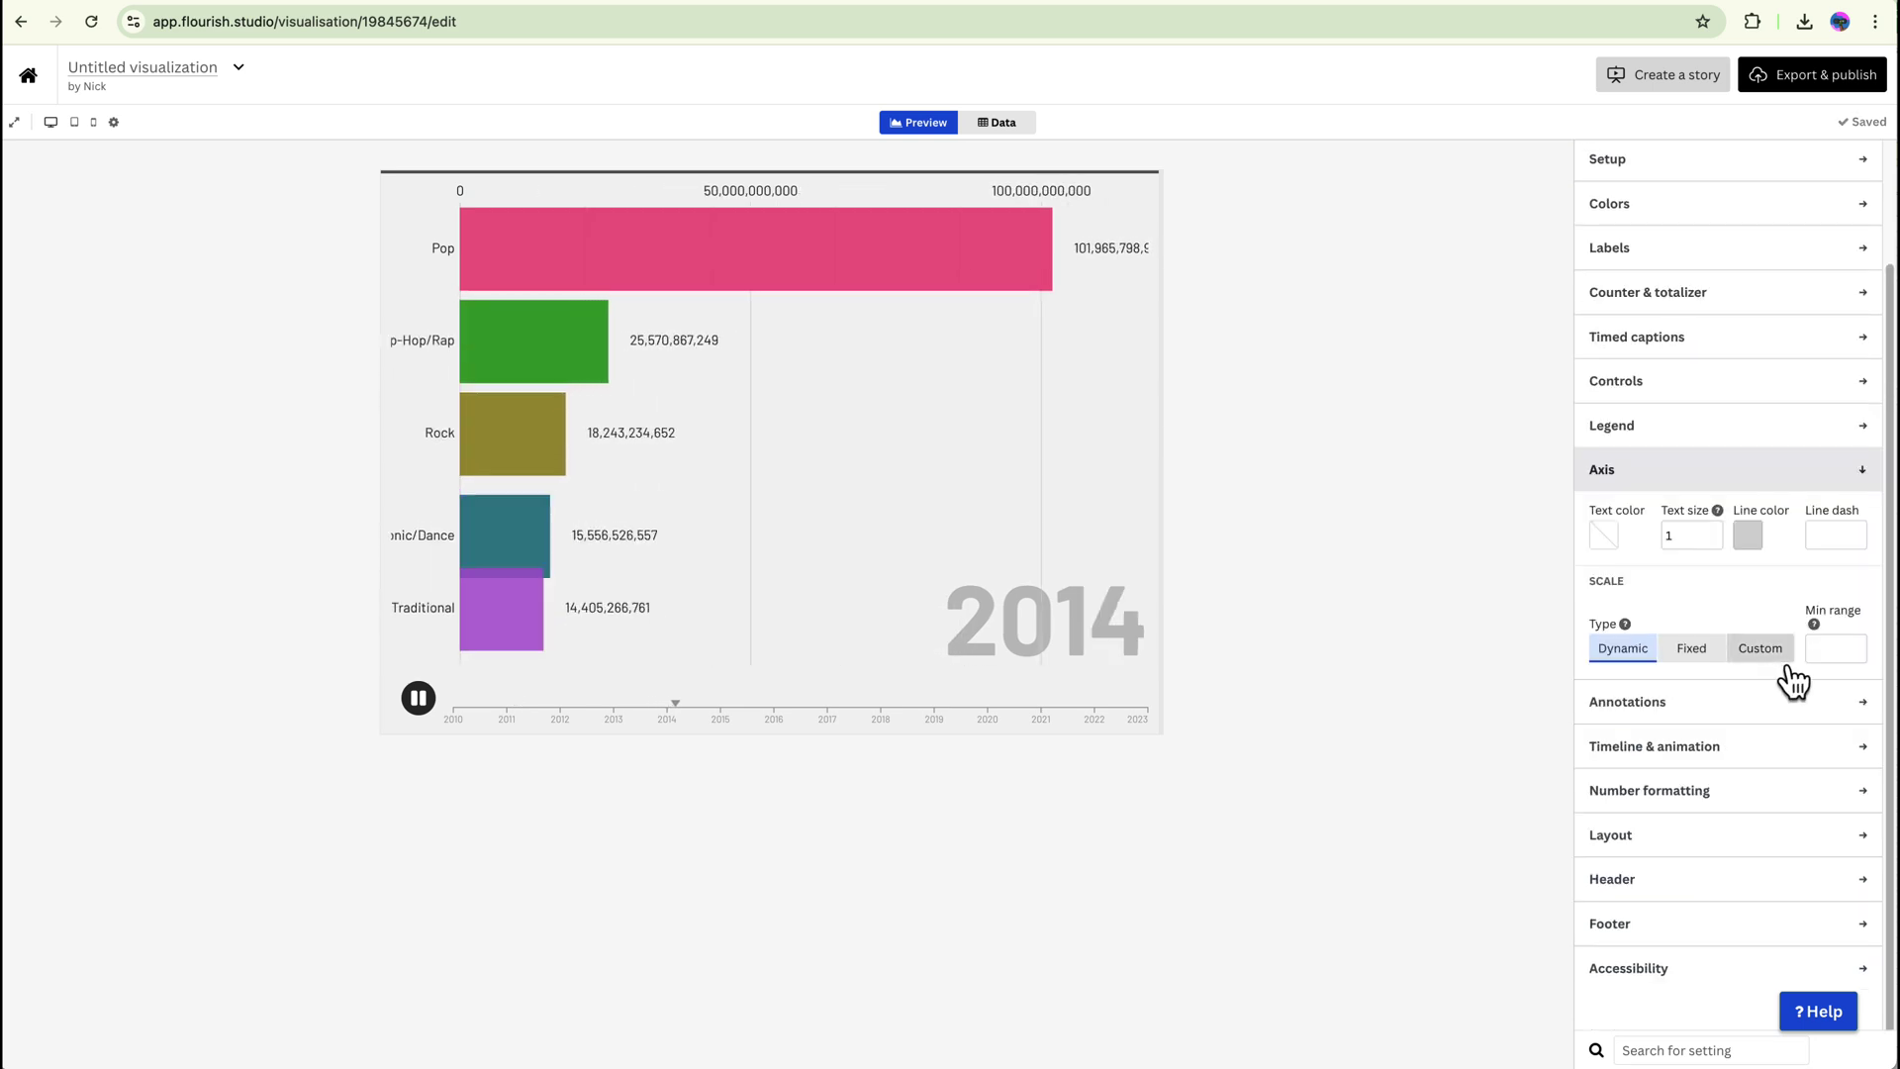
pyautogui.click(1714, 533)
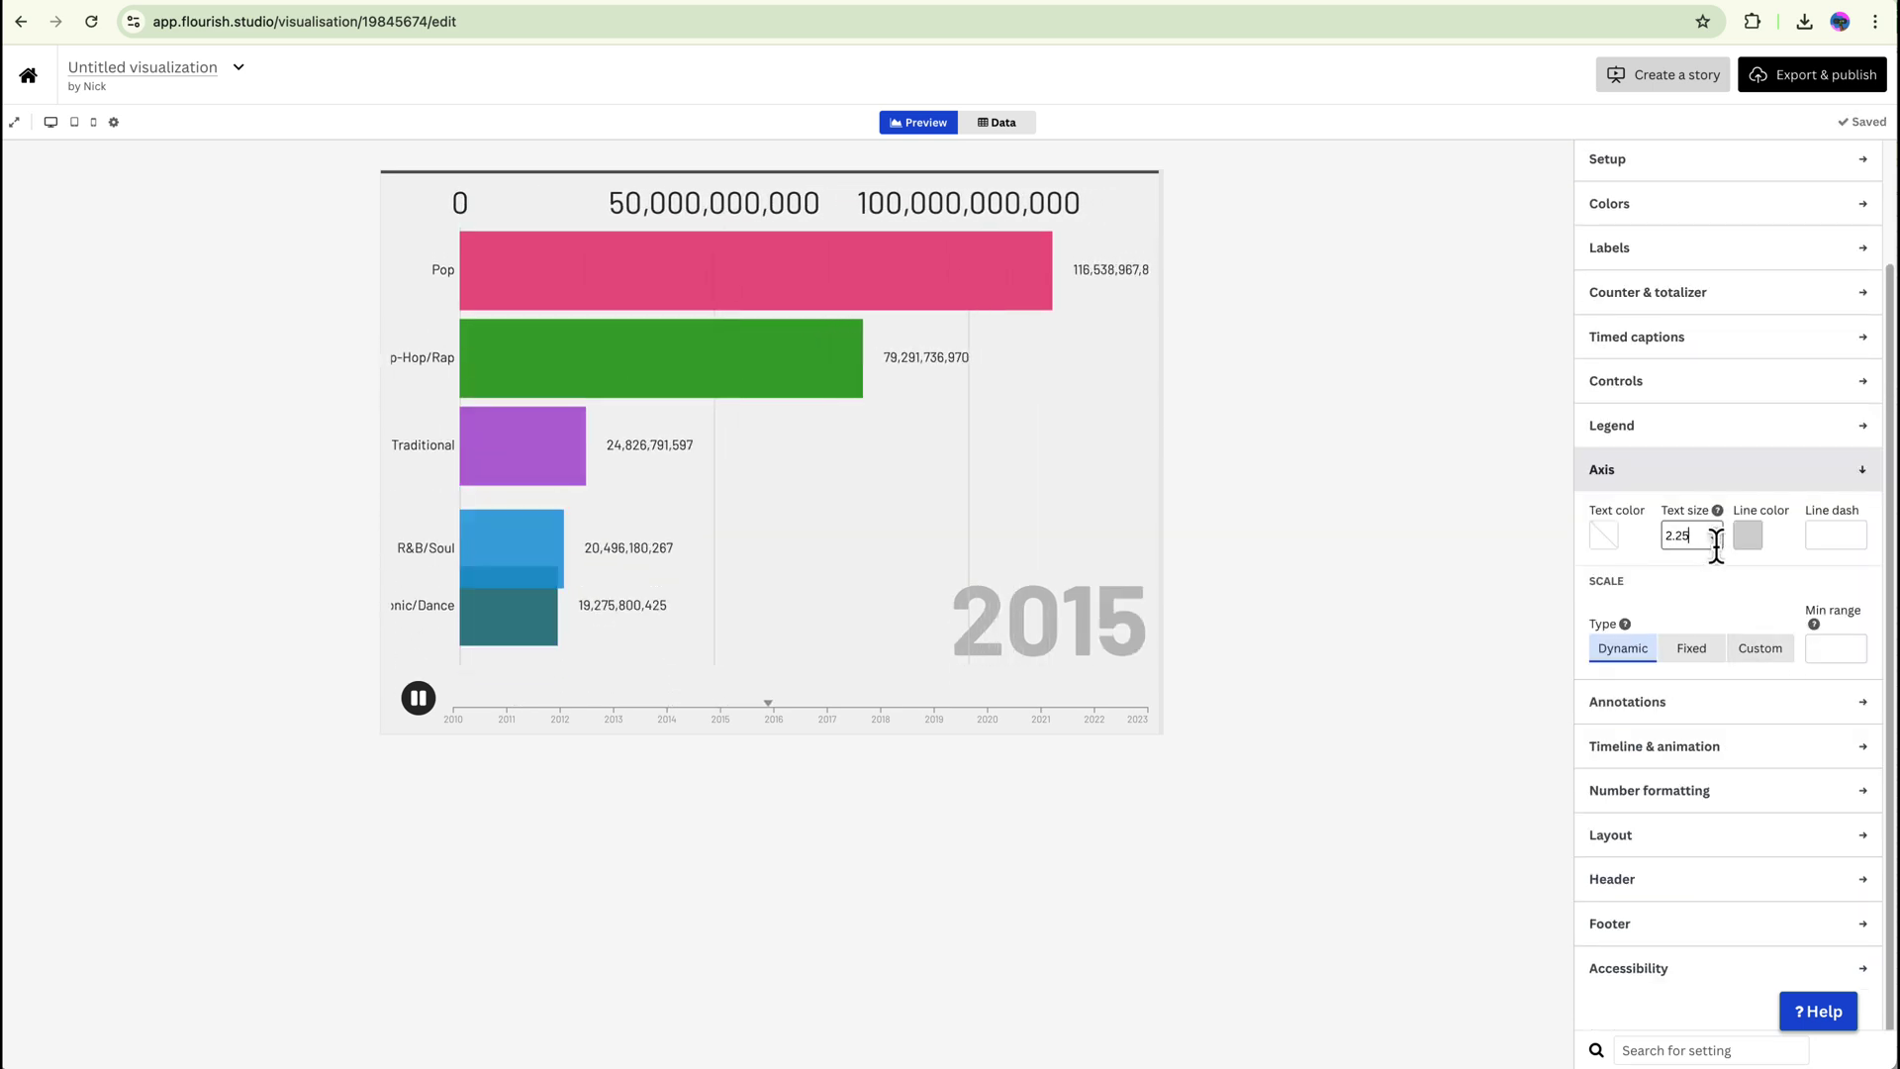
pyautogui.press('BackSpace')
pyautogui.press('BackSpace')
pyautogui.press('BackSpace')
pyautogui.press('BackSpace')
pyautogui.write('1')
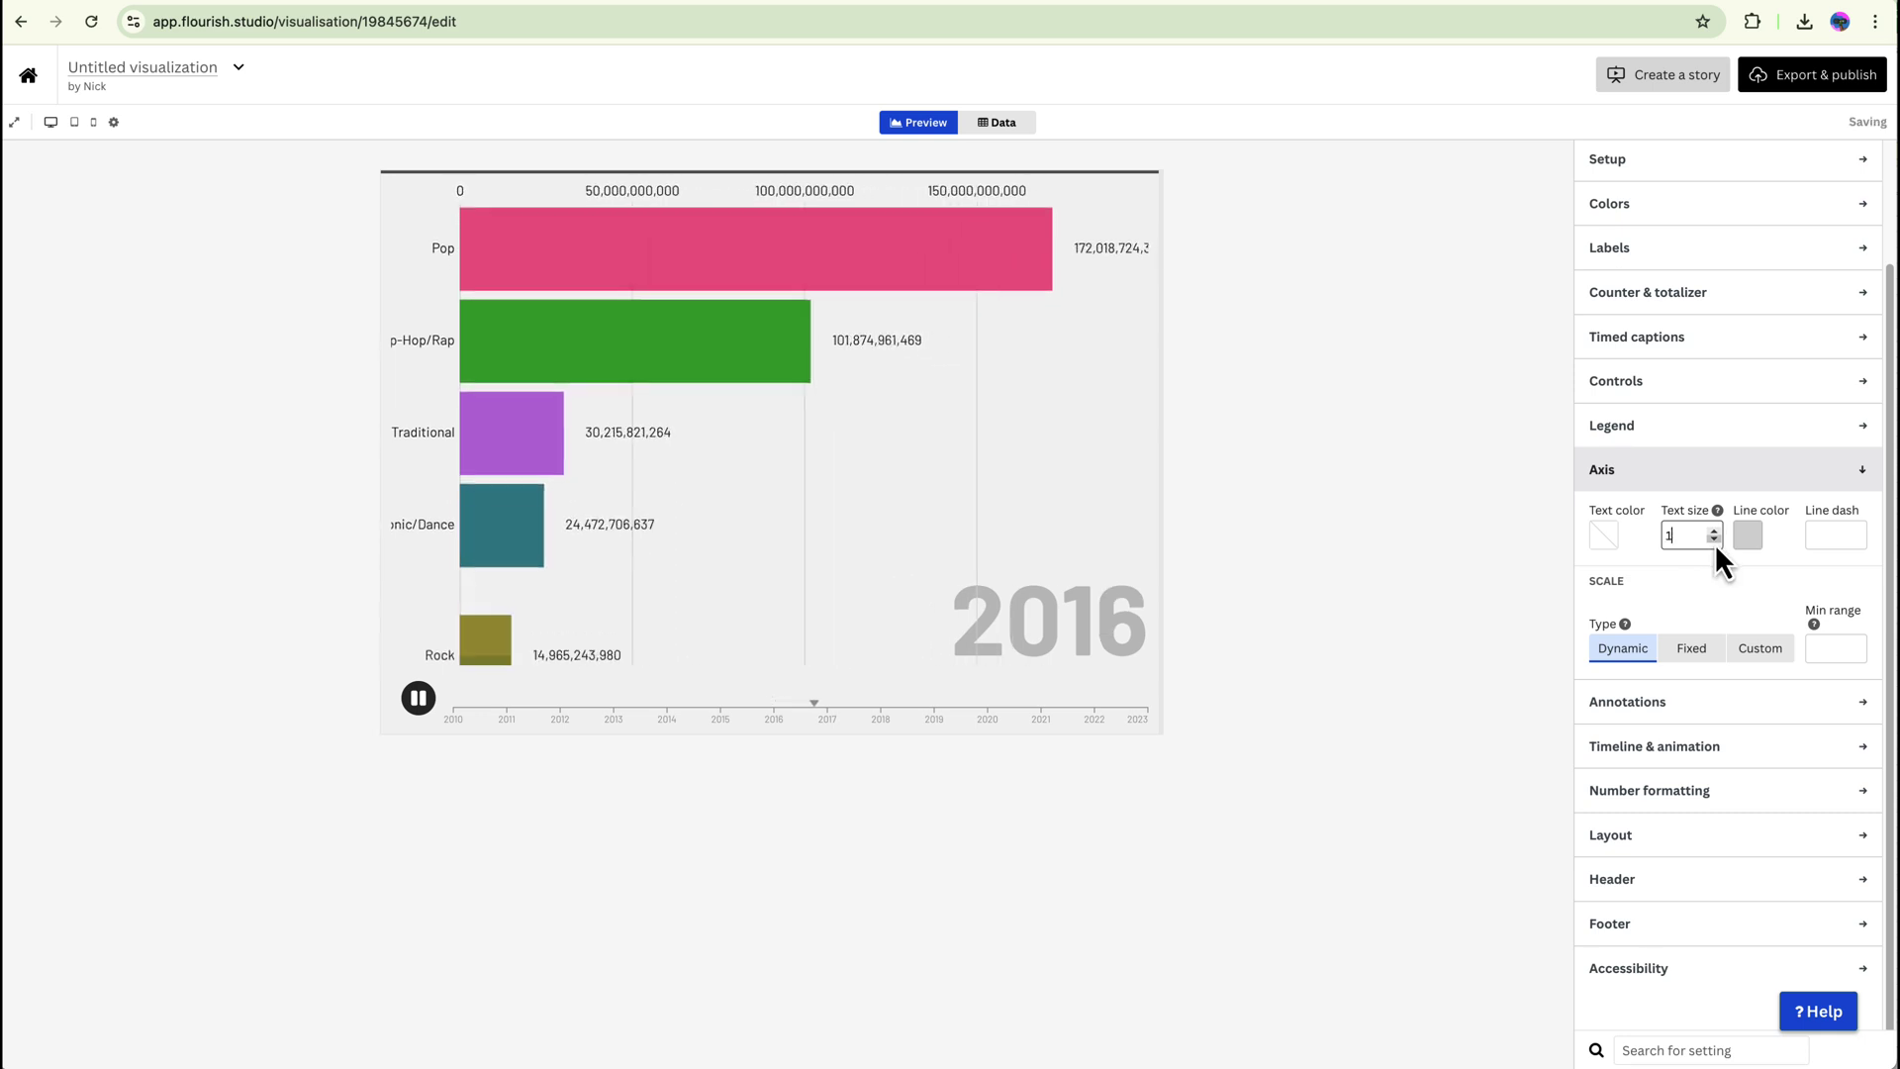
# Step: Change the Timeline & animation duration from 30 to 60
pyautogui.click(1768, 749)
pyautogui.scroll(-3, 1789, 645)
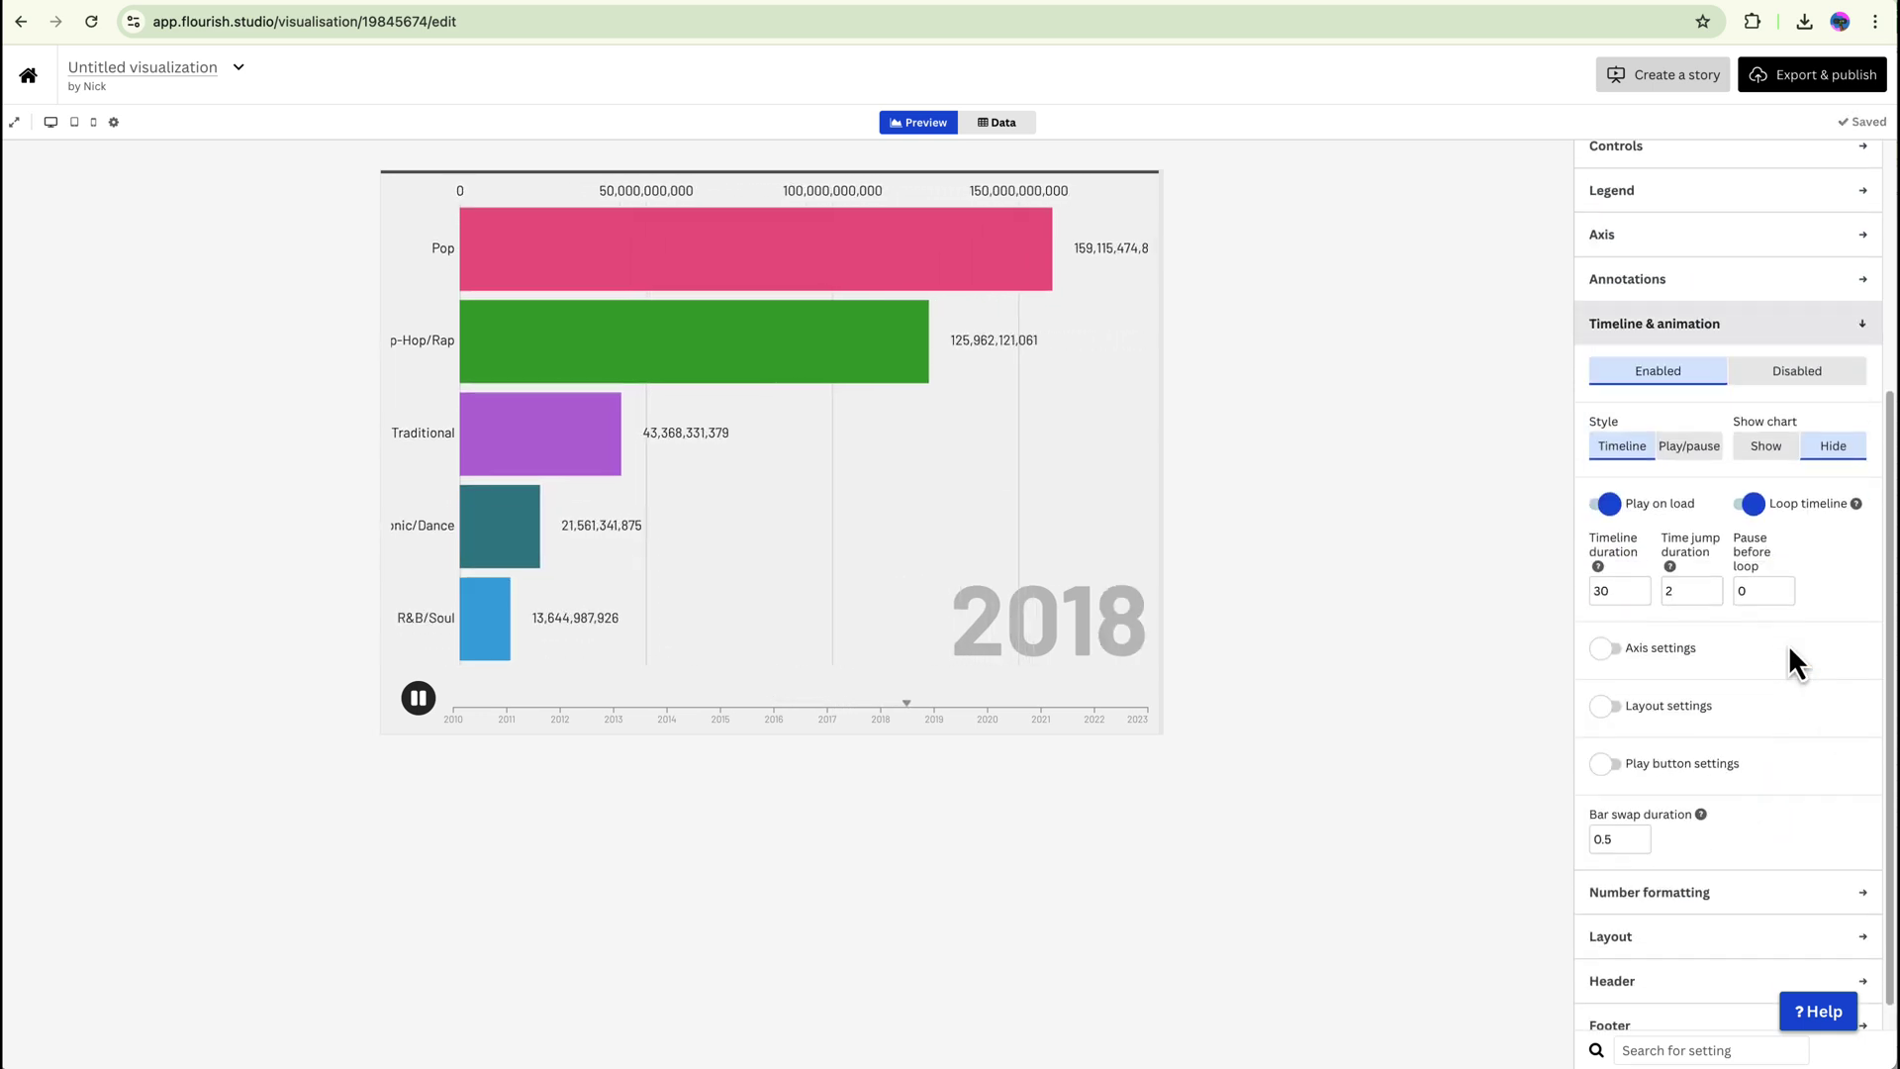
pyautogui.click(1642, 586)
pyautogui.click(1642, 587)
pyautogui.click(1642, 587)
pyautogui.click(1642, 587)
pyautogui.moveTo(1628, 591); pyautogui.dragTo(1592, 594)
pyautogui.write('60')
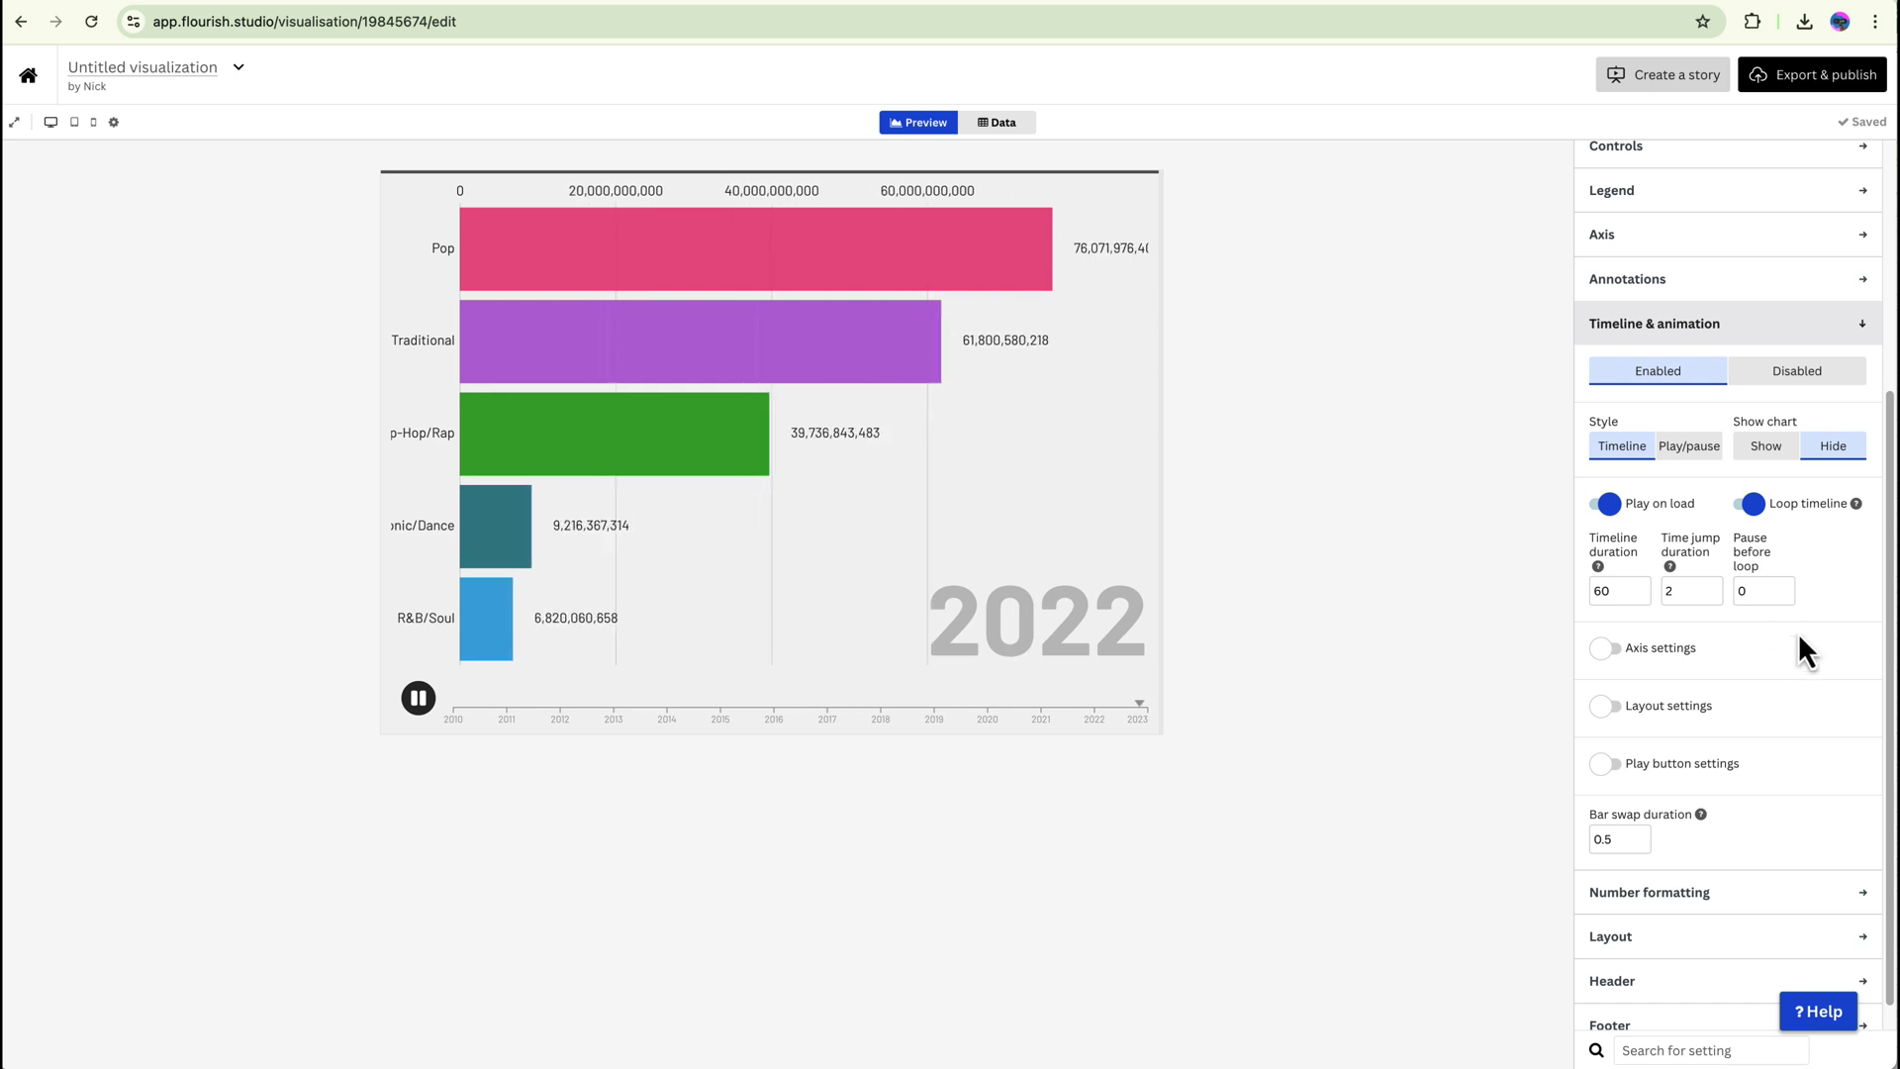
pyautogui.scroll(-2, 1797, 639)
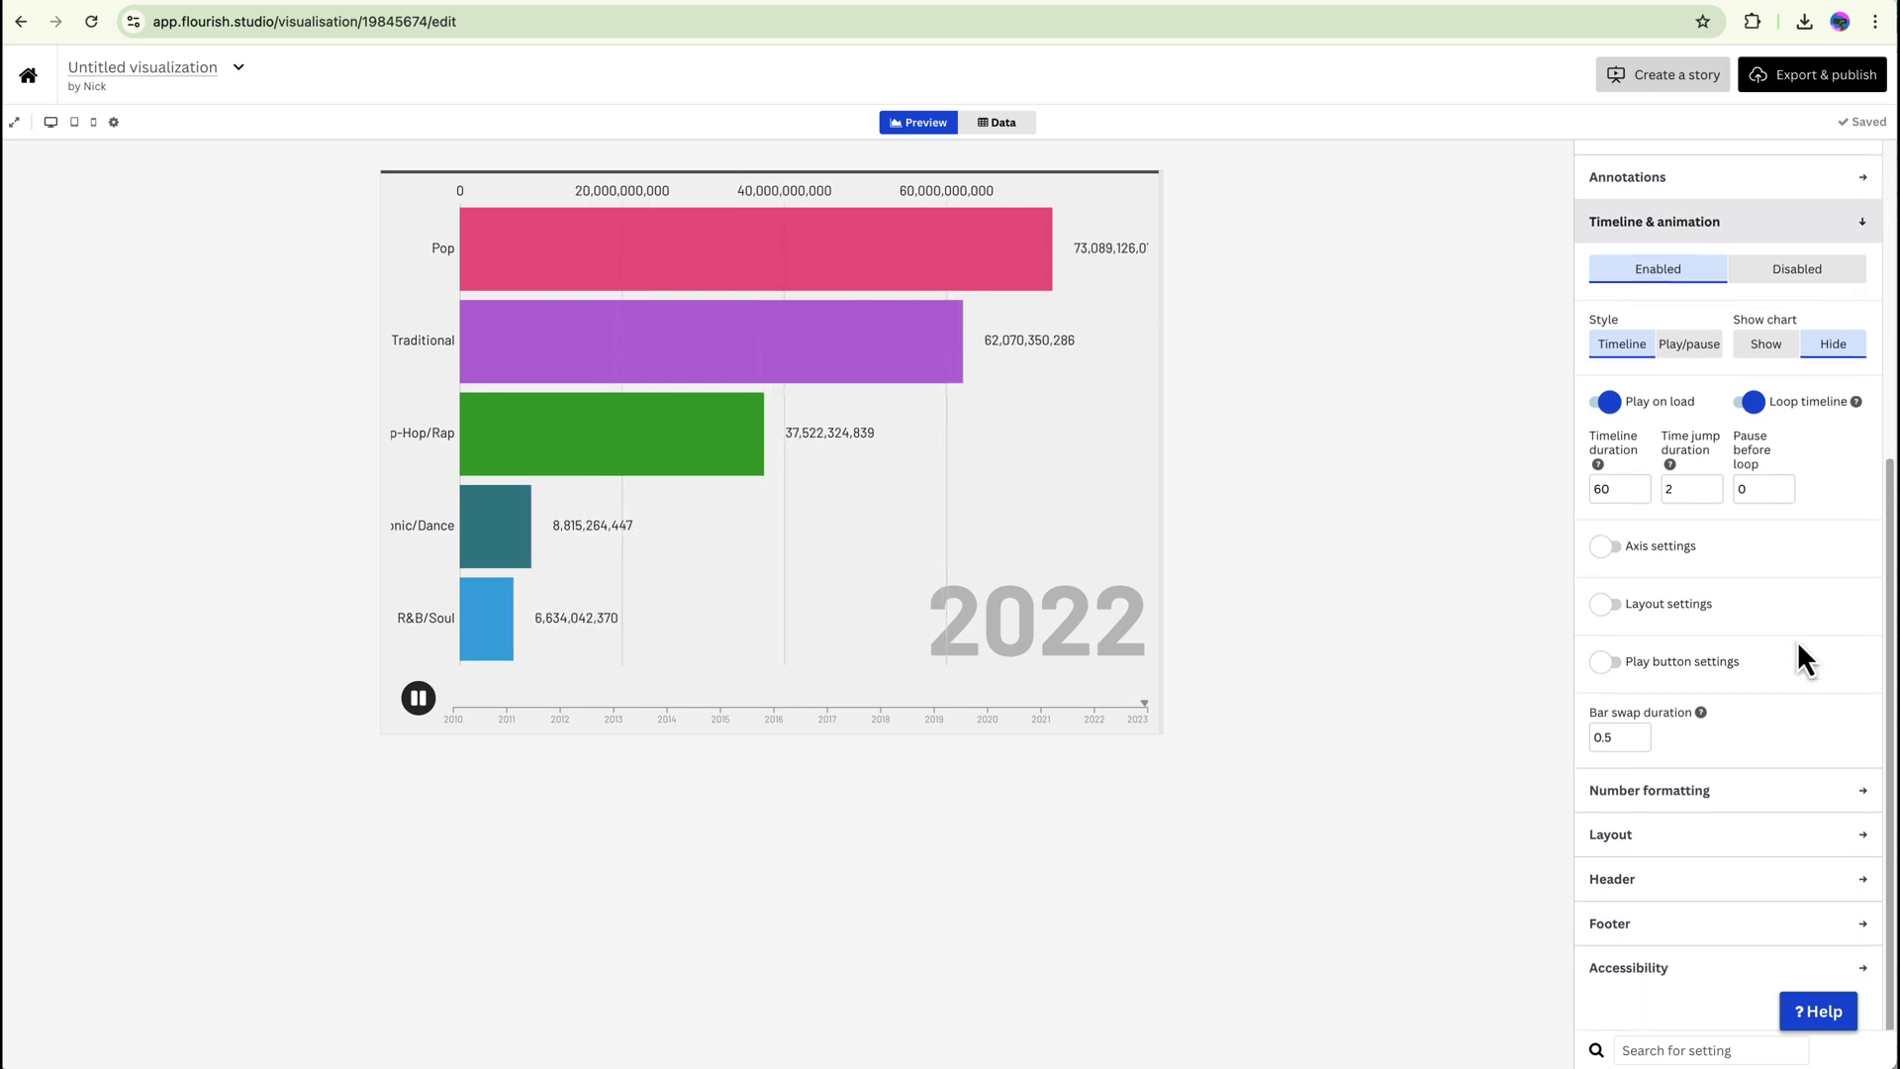
# Step: Title the chart 'Top 5 Genres on Spotify 2010-2023' with Title Styling on at the large size
pyautogui.click(1756, 881)
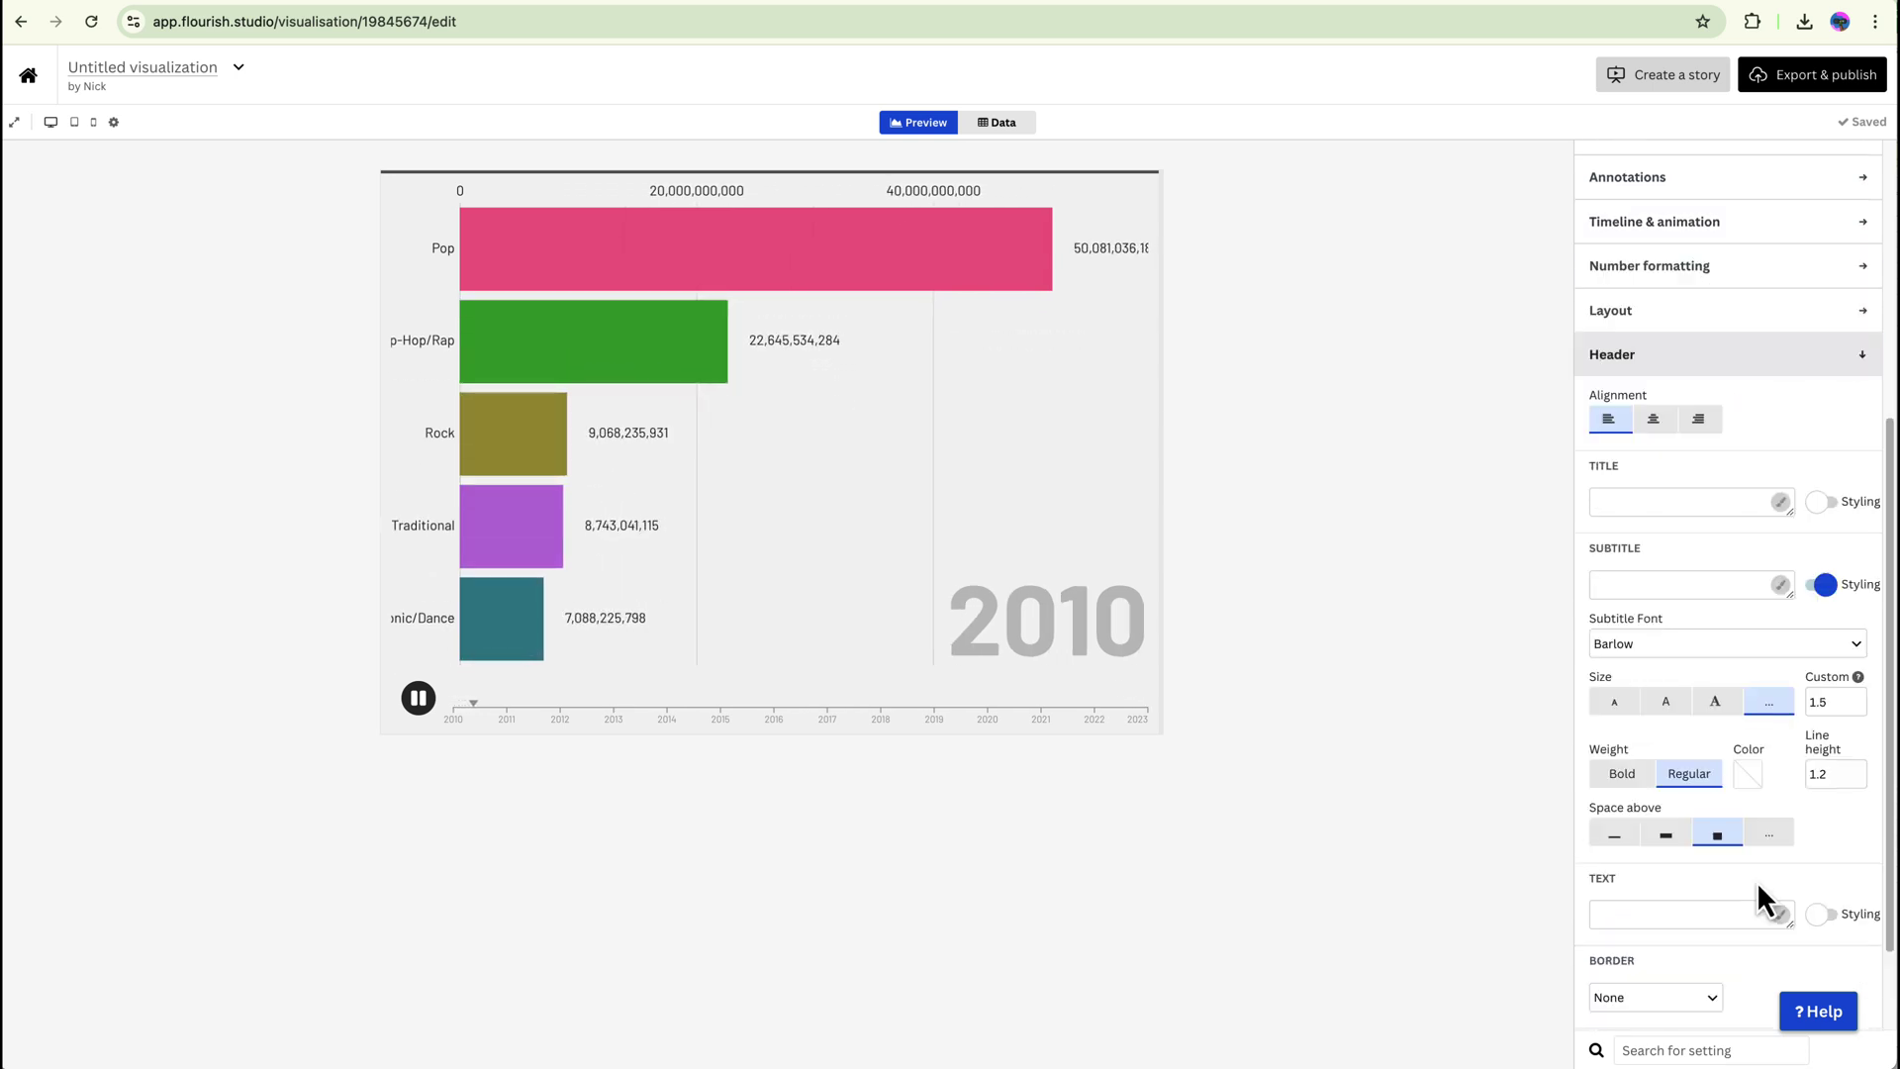
pyautogui.click(1670, 500)
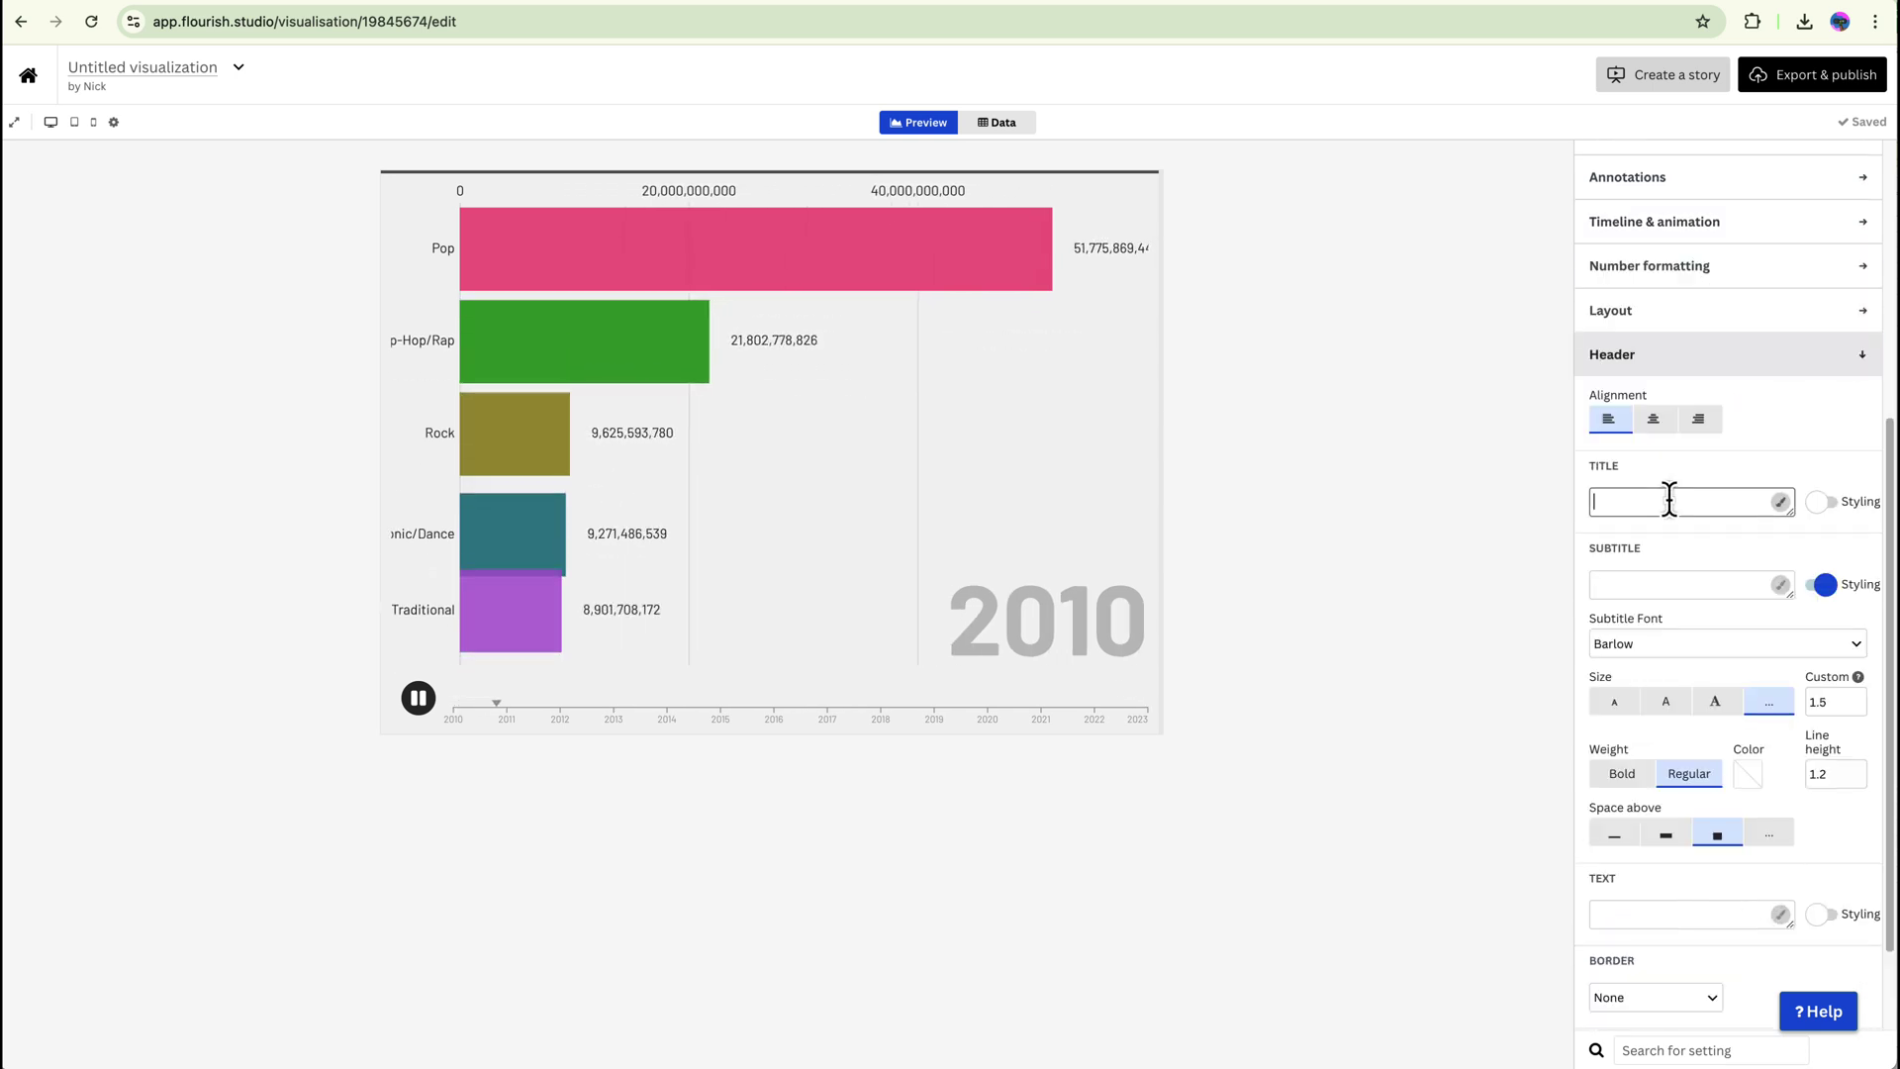
pyautogui.write('Gen')
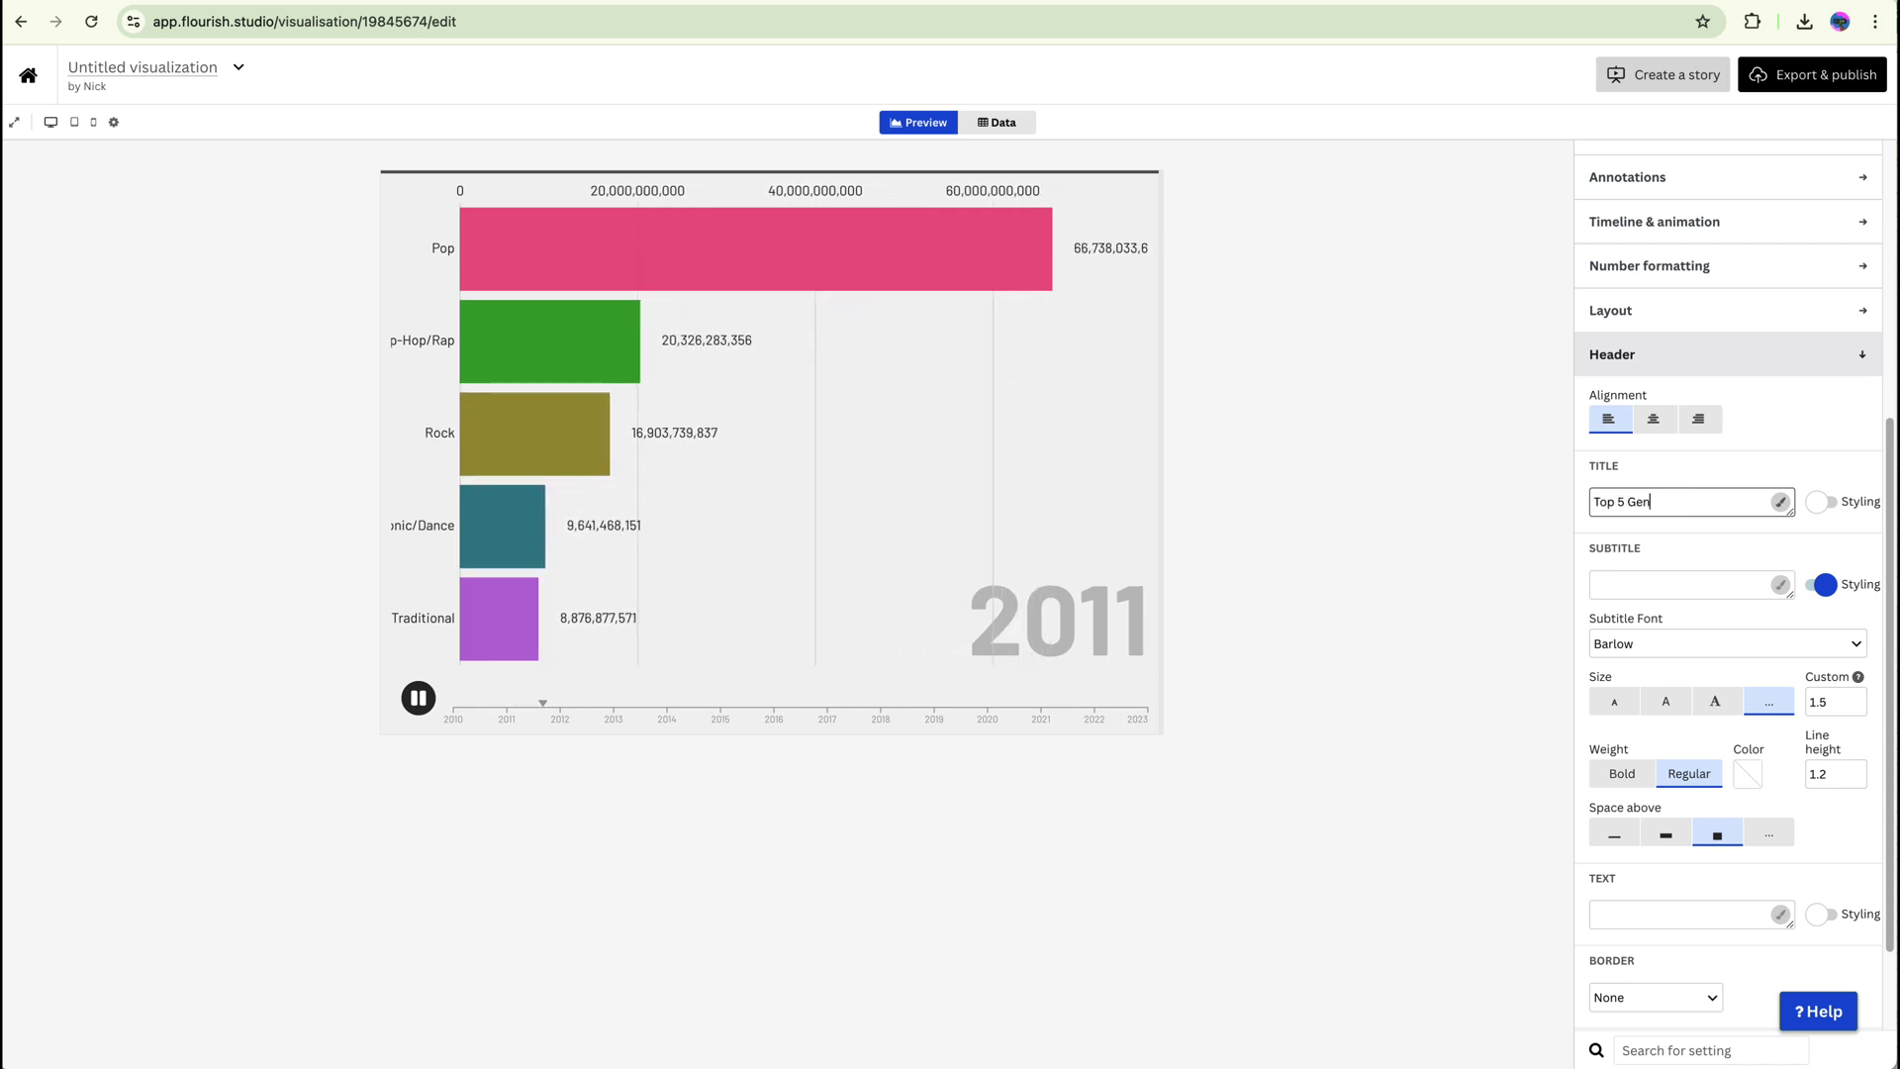
pyautogui.write('res')
pyautogui.write(' in')
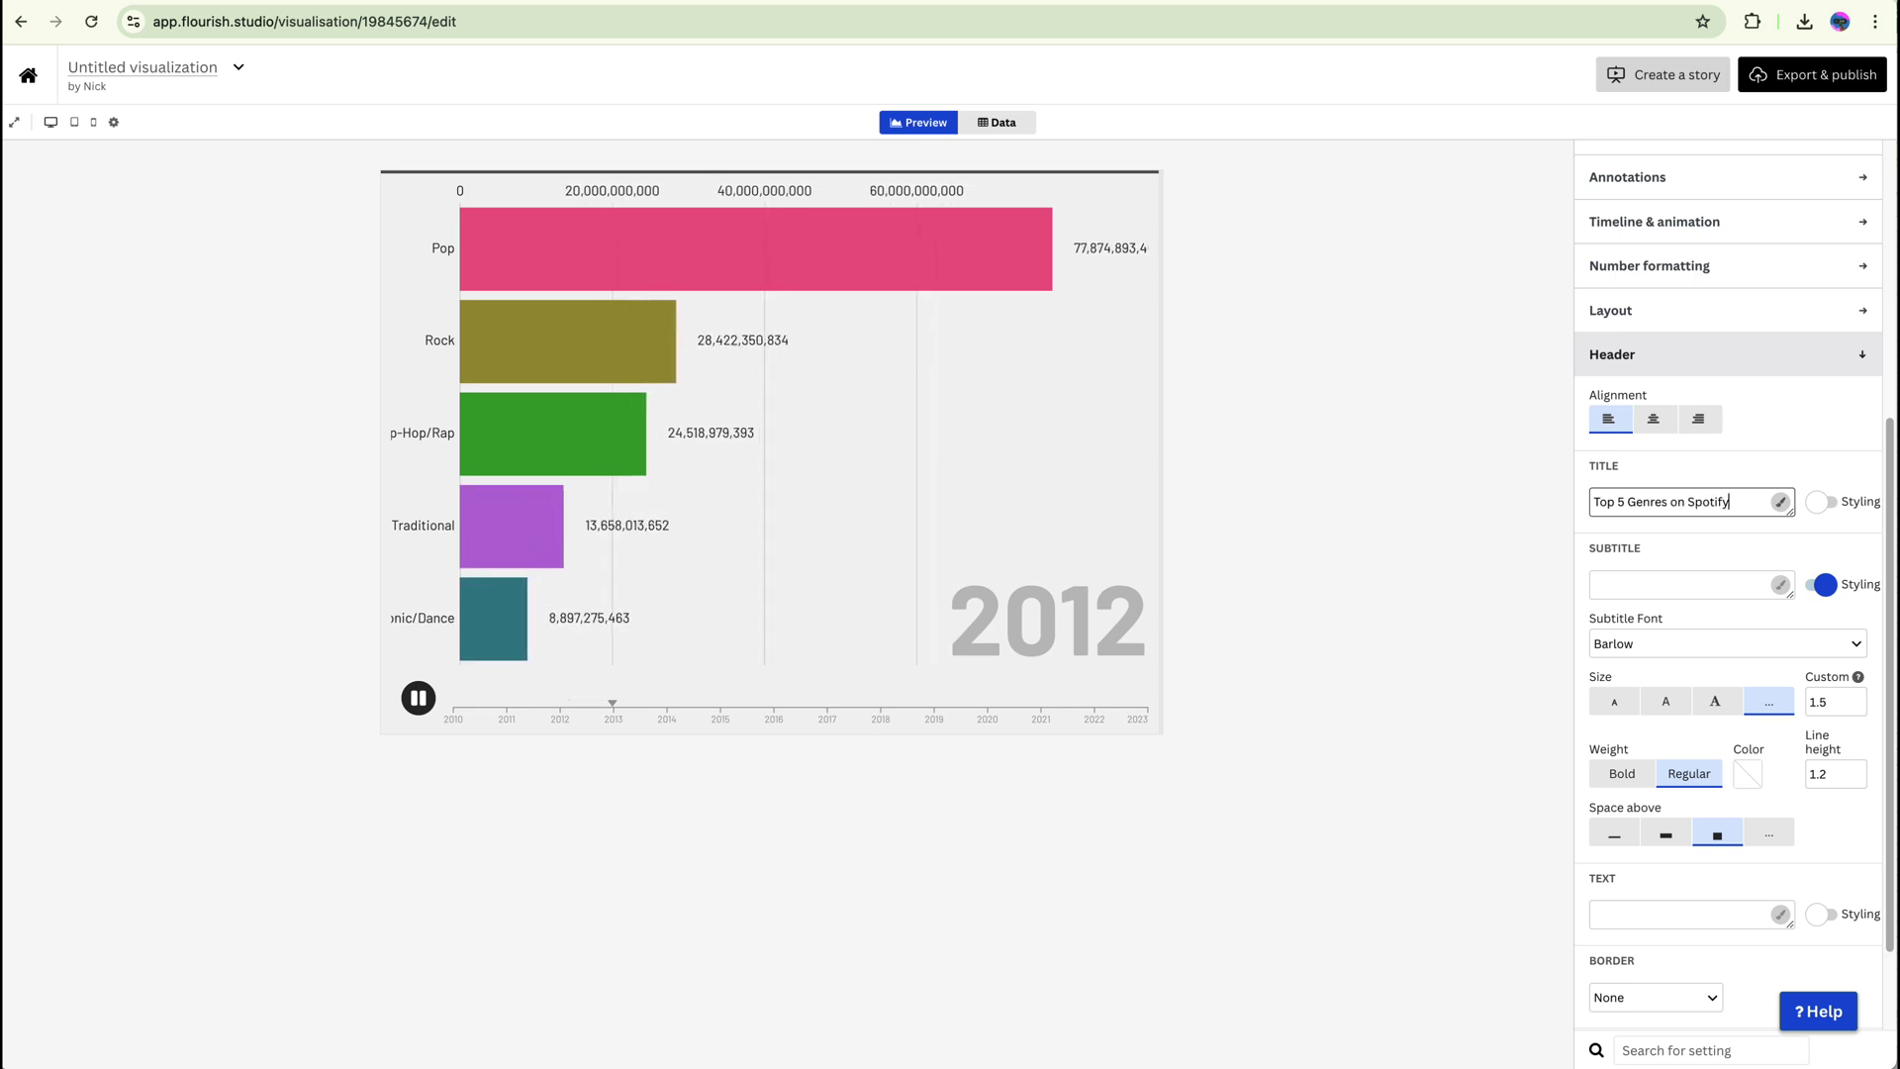
pyautogui.write(' 2010-2')
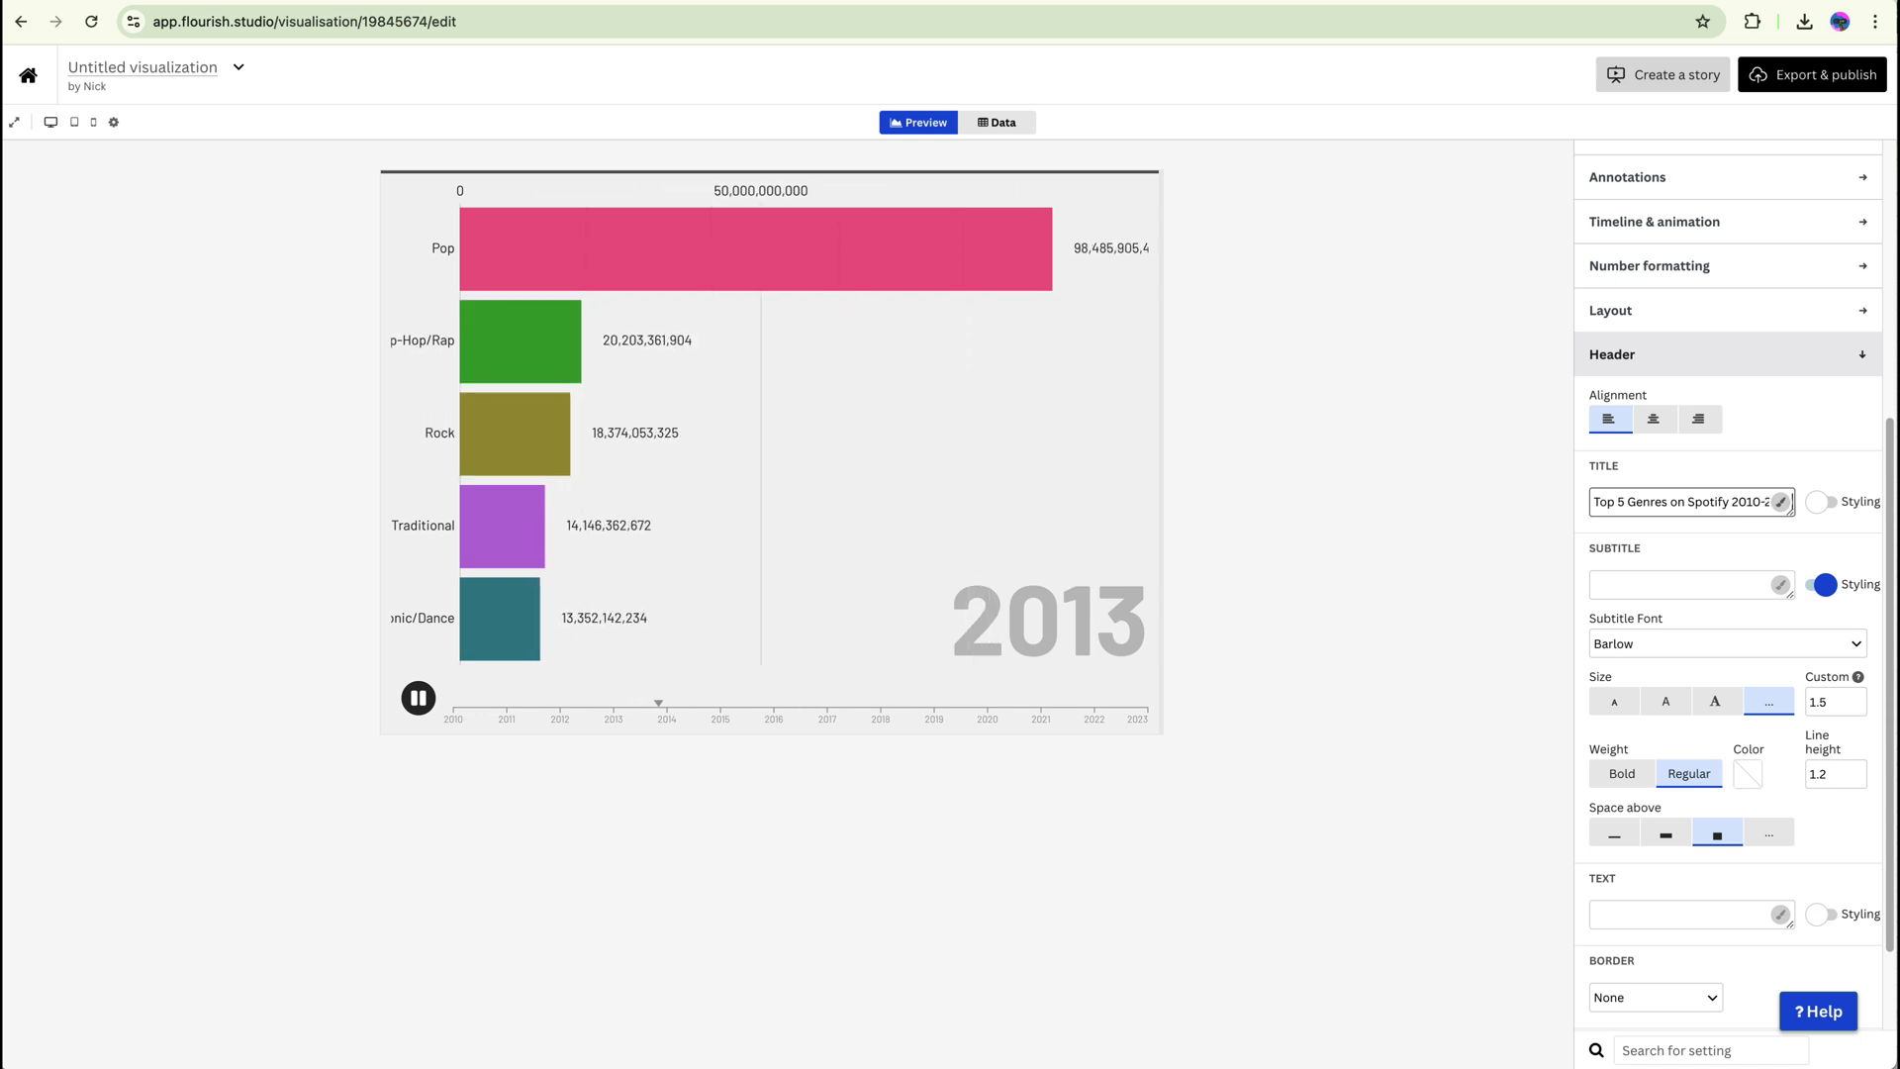
pyautogui.click(1819, 504)
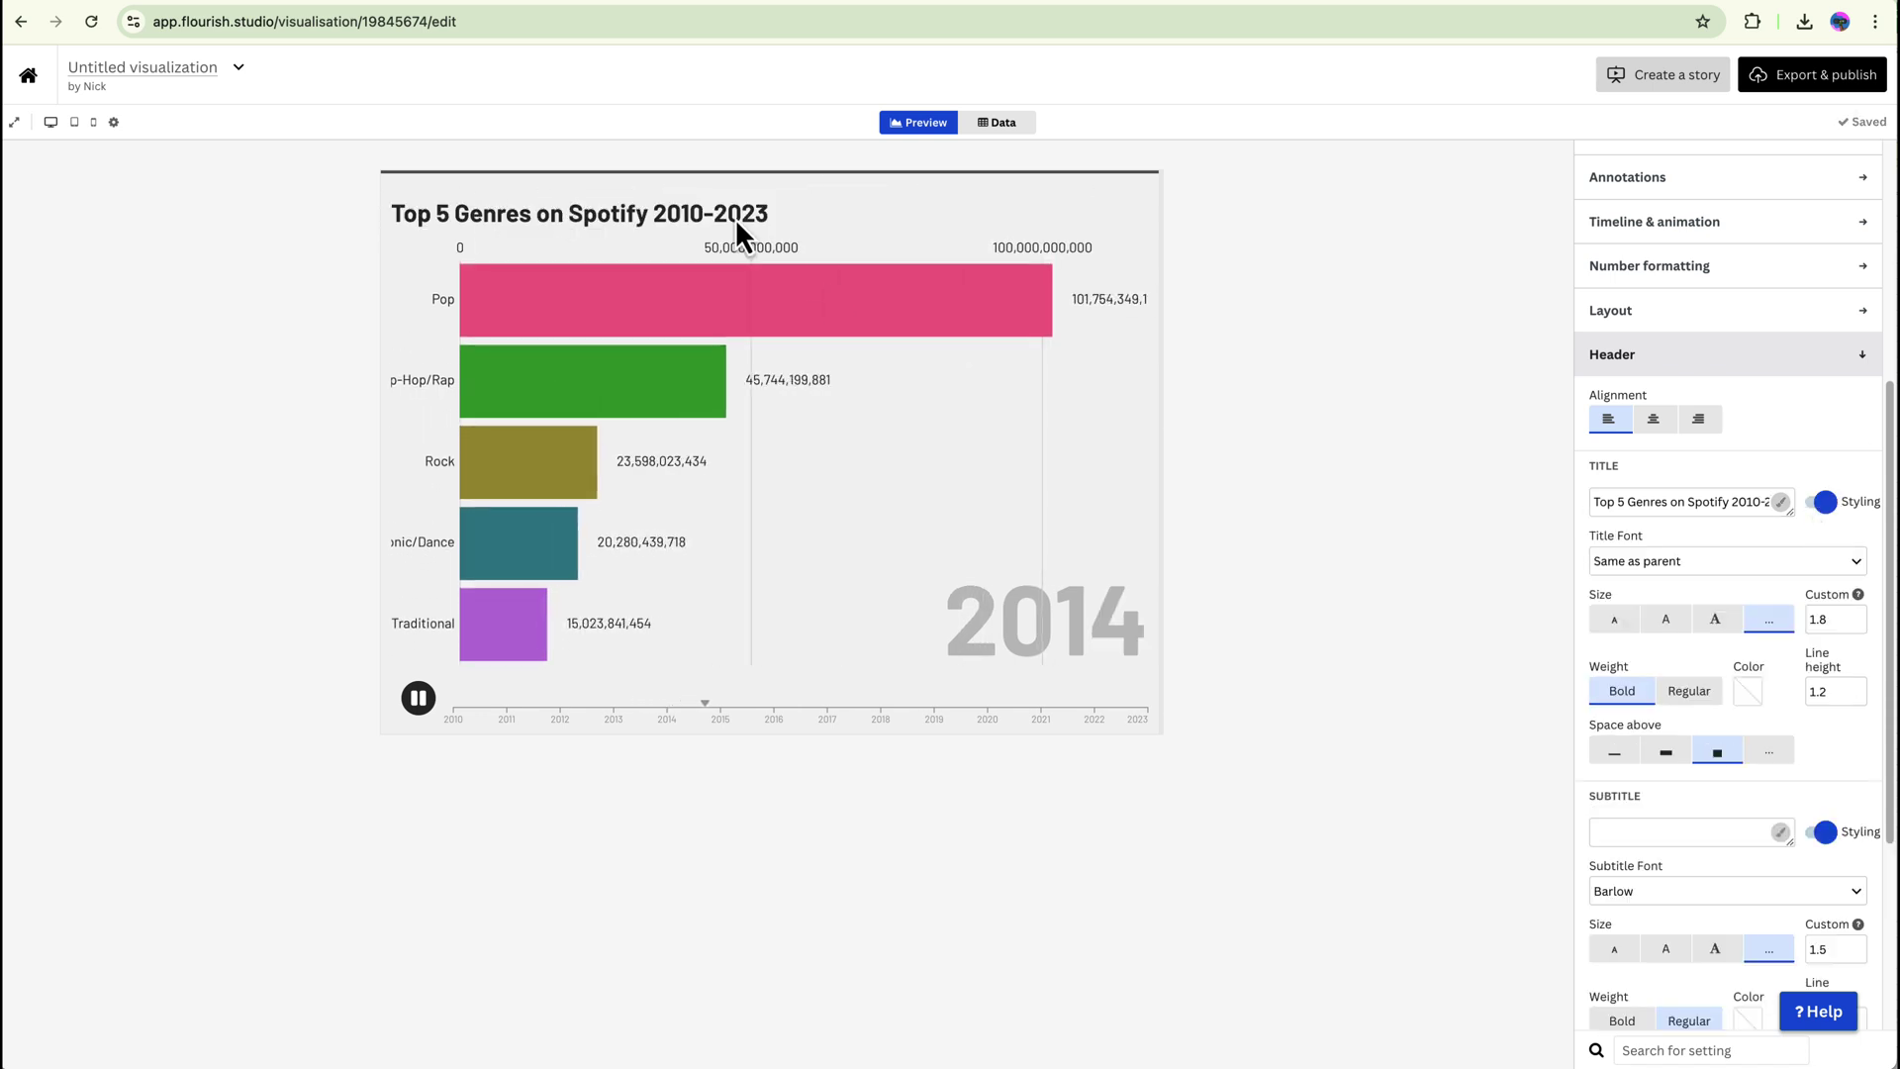
pyautogui.click(1827, 503)
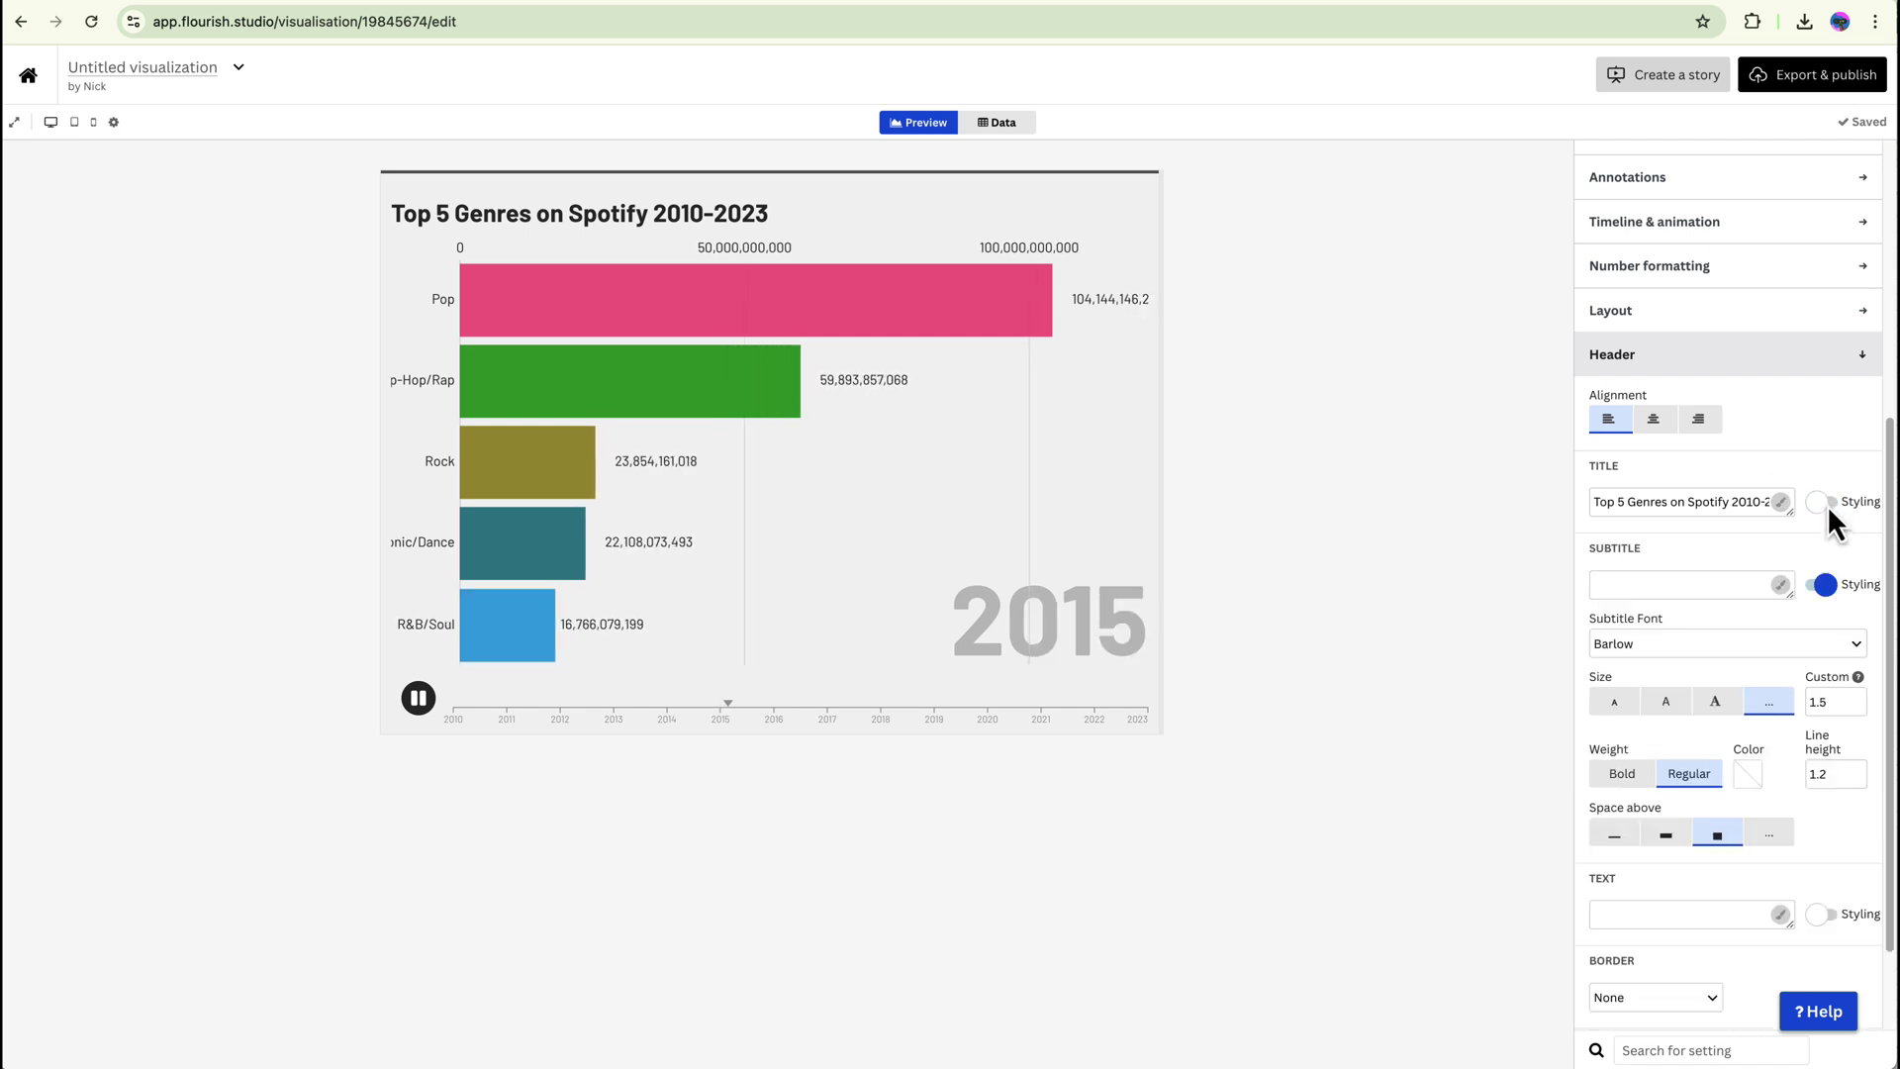
pyautogui.click(1826, 502)
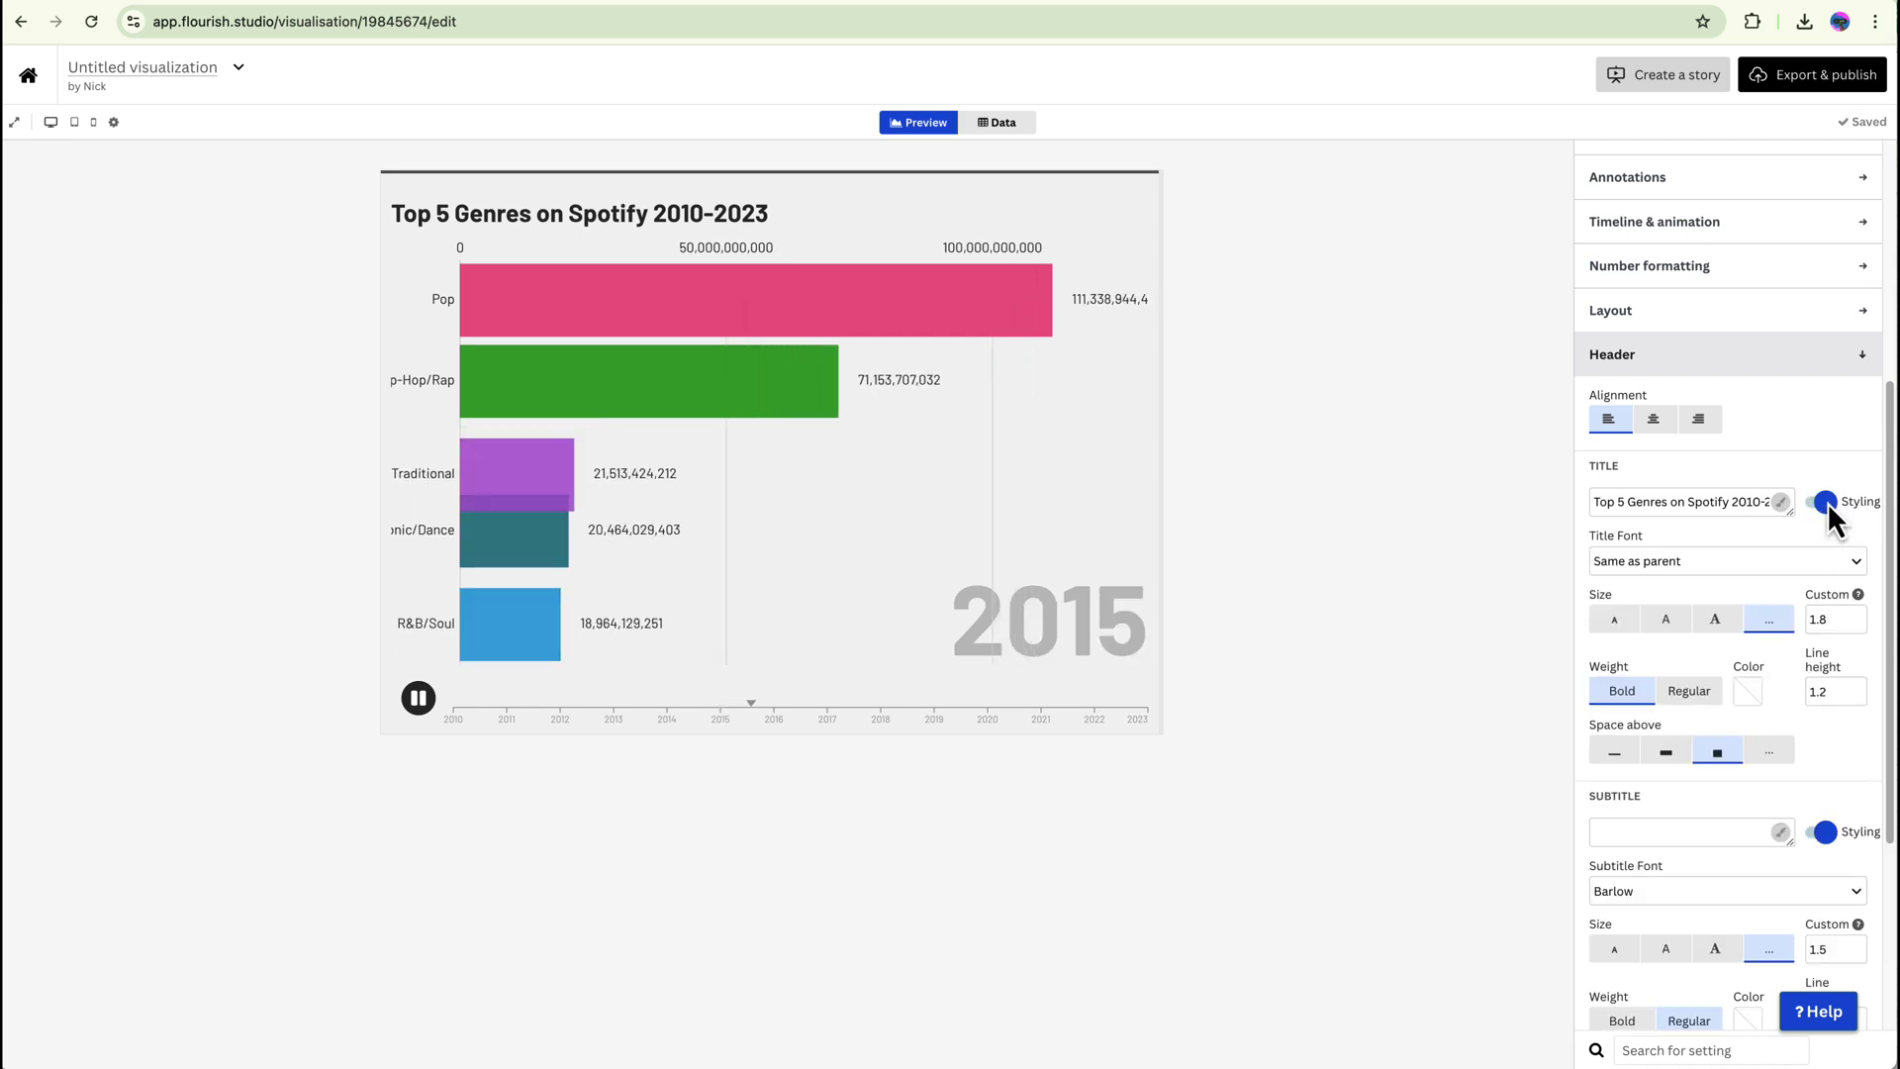
pyautogui.click(1715, 619)
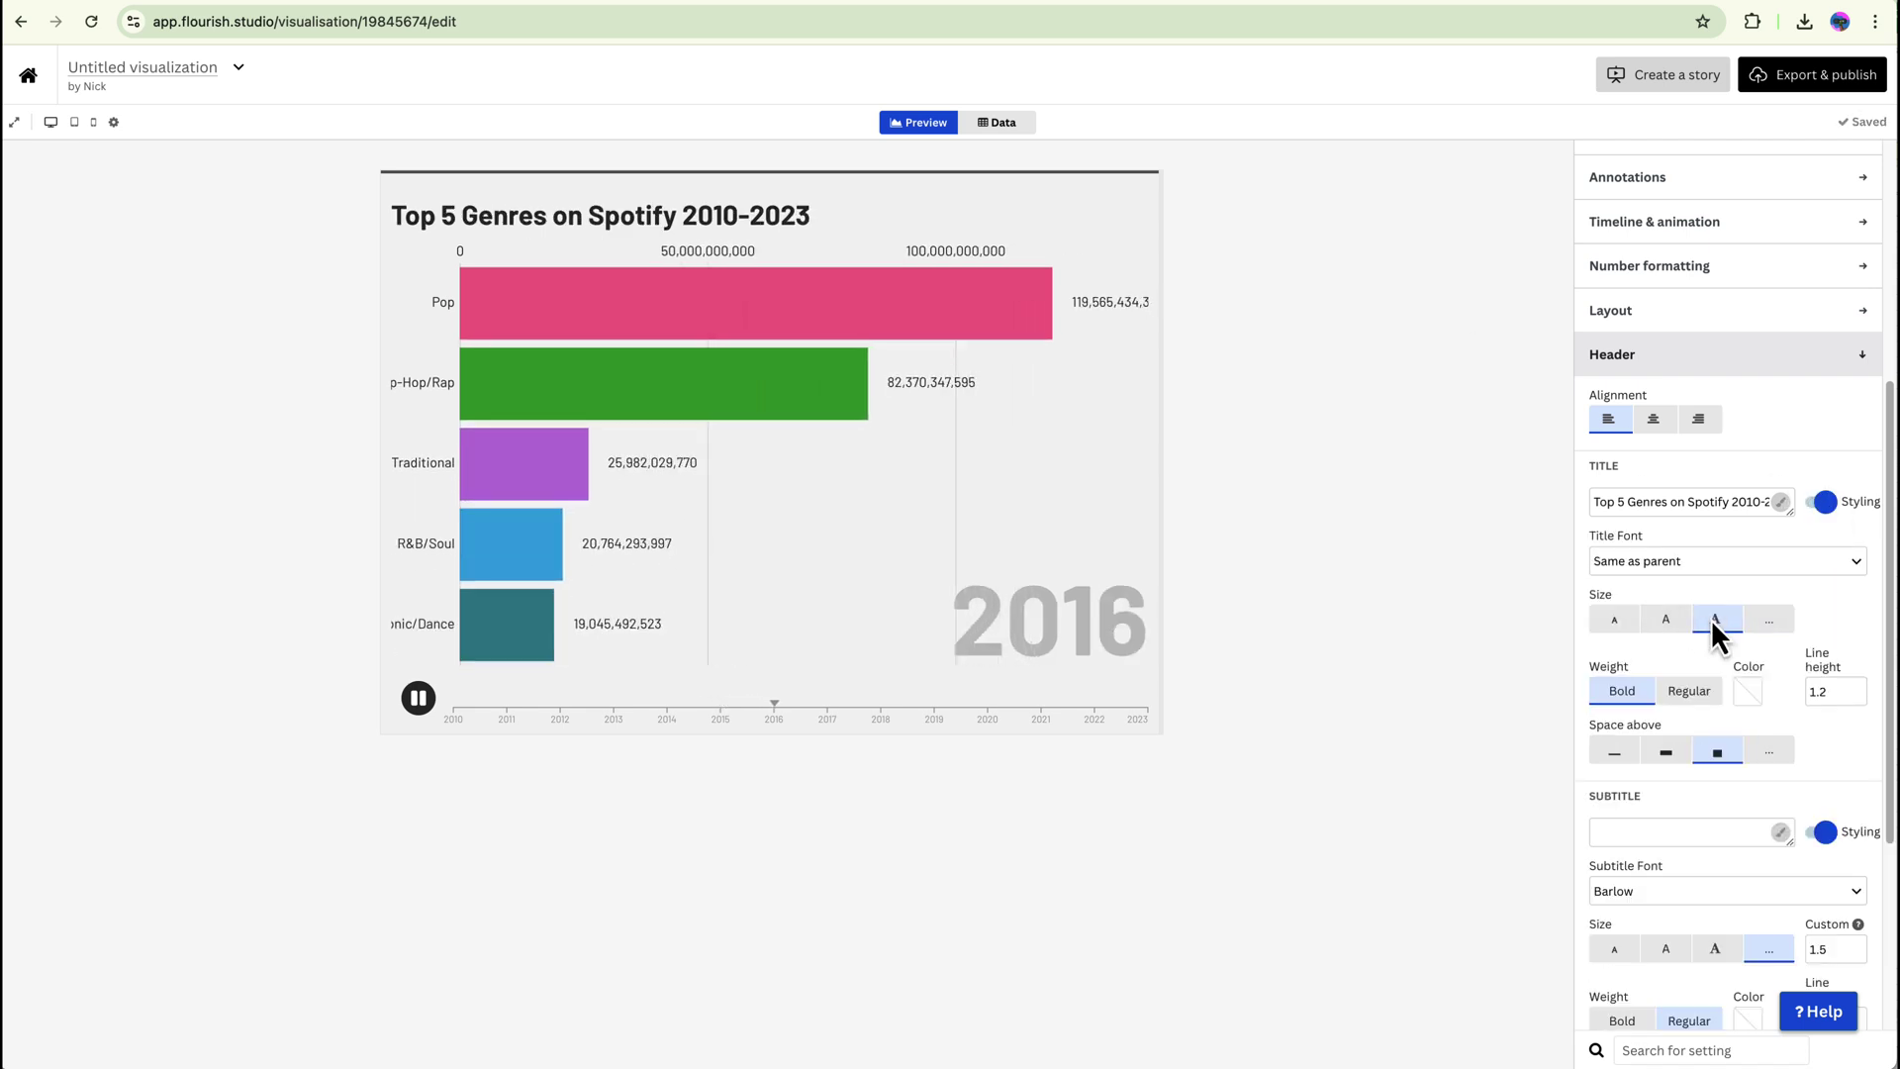
pyautogui.scroll(-5, 1711, 604)
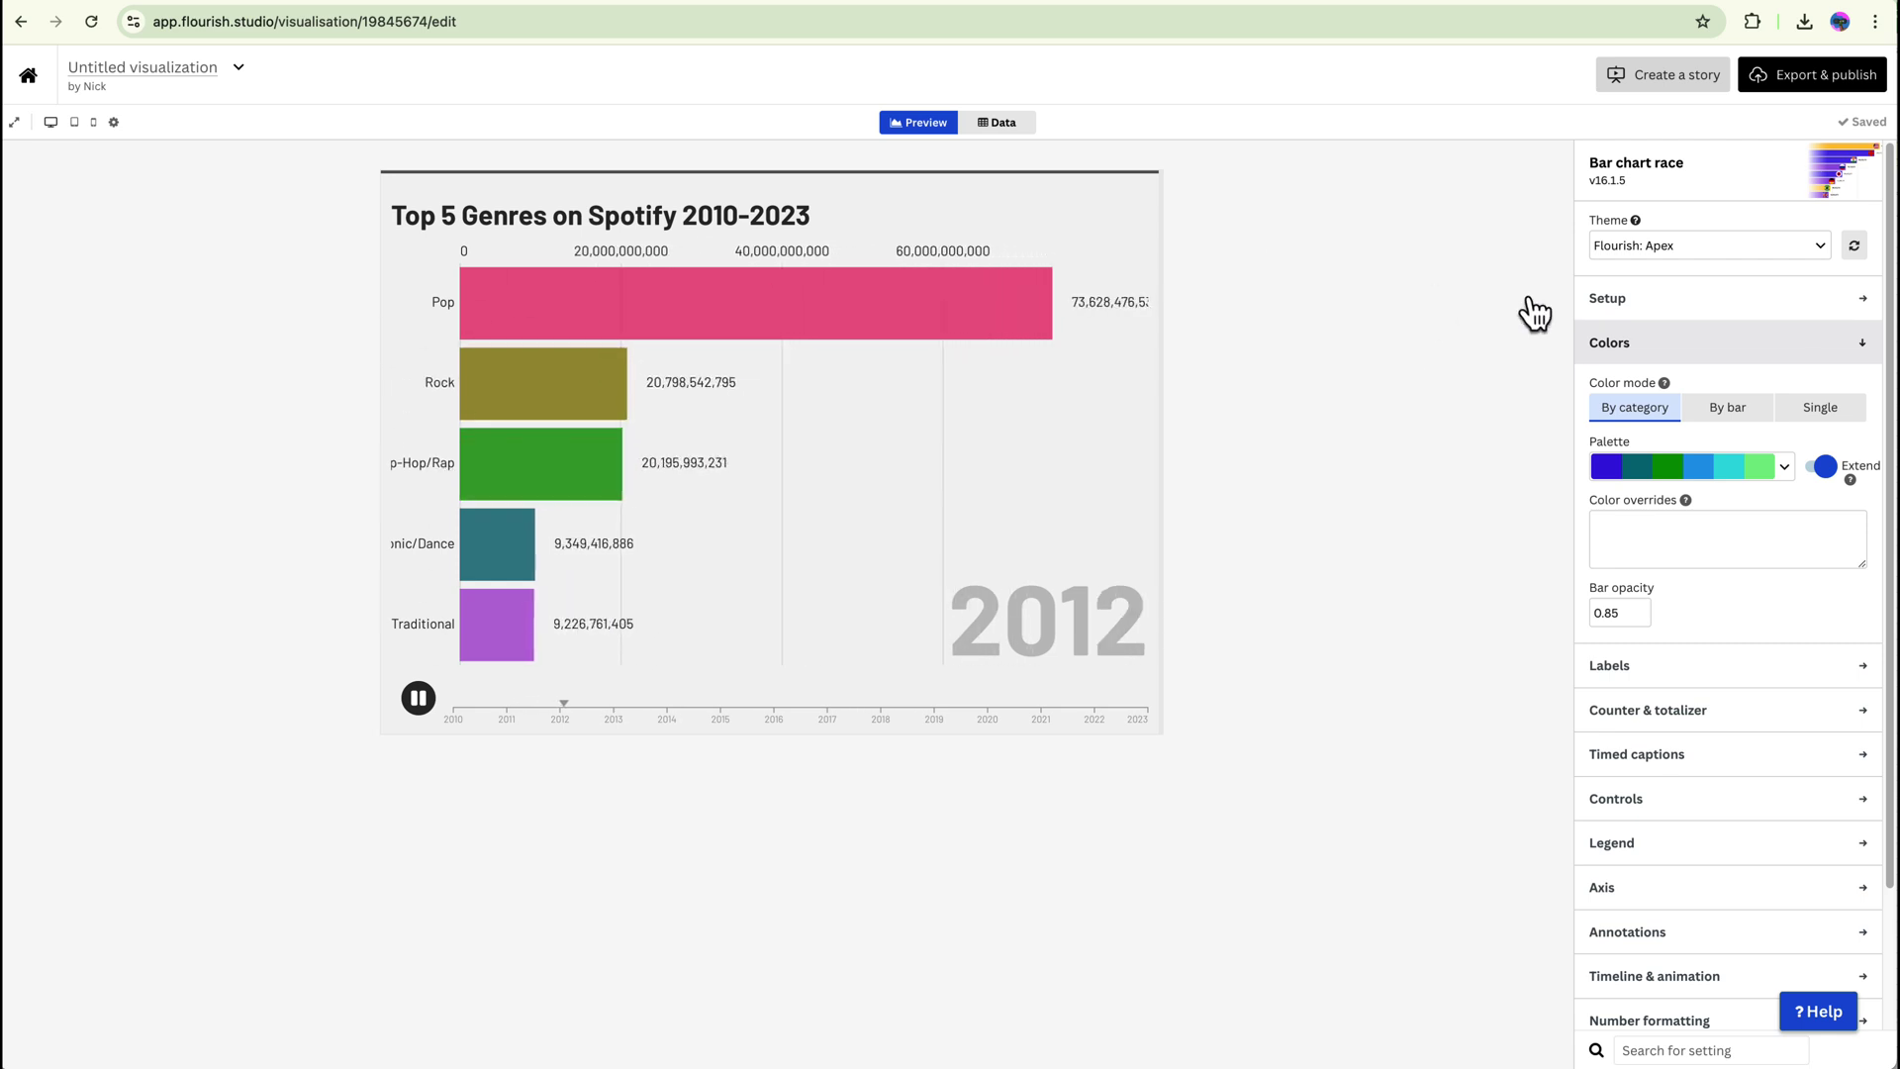
# Step: Set Labels mode to 'Labels on bars (images in axis)' with label max size 0.6
pyautogui.click(1673, 342)
pyautogui.click(1704, 392)
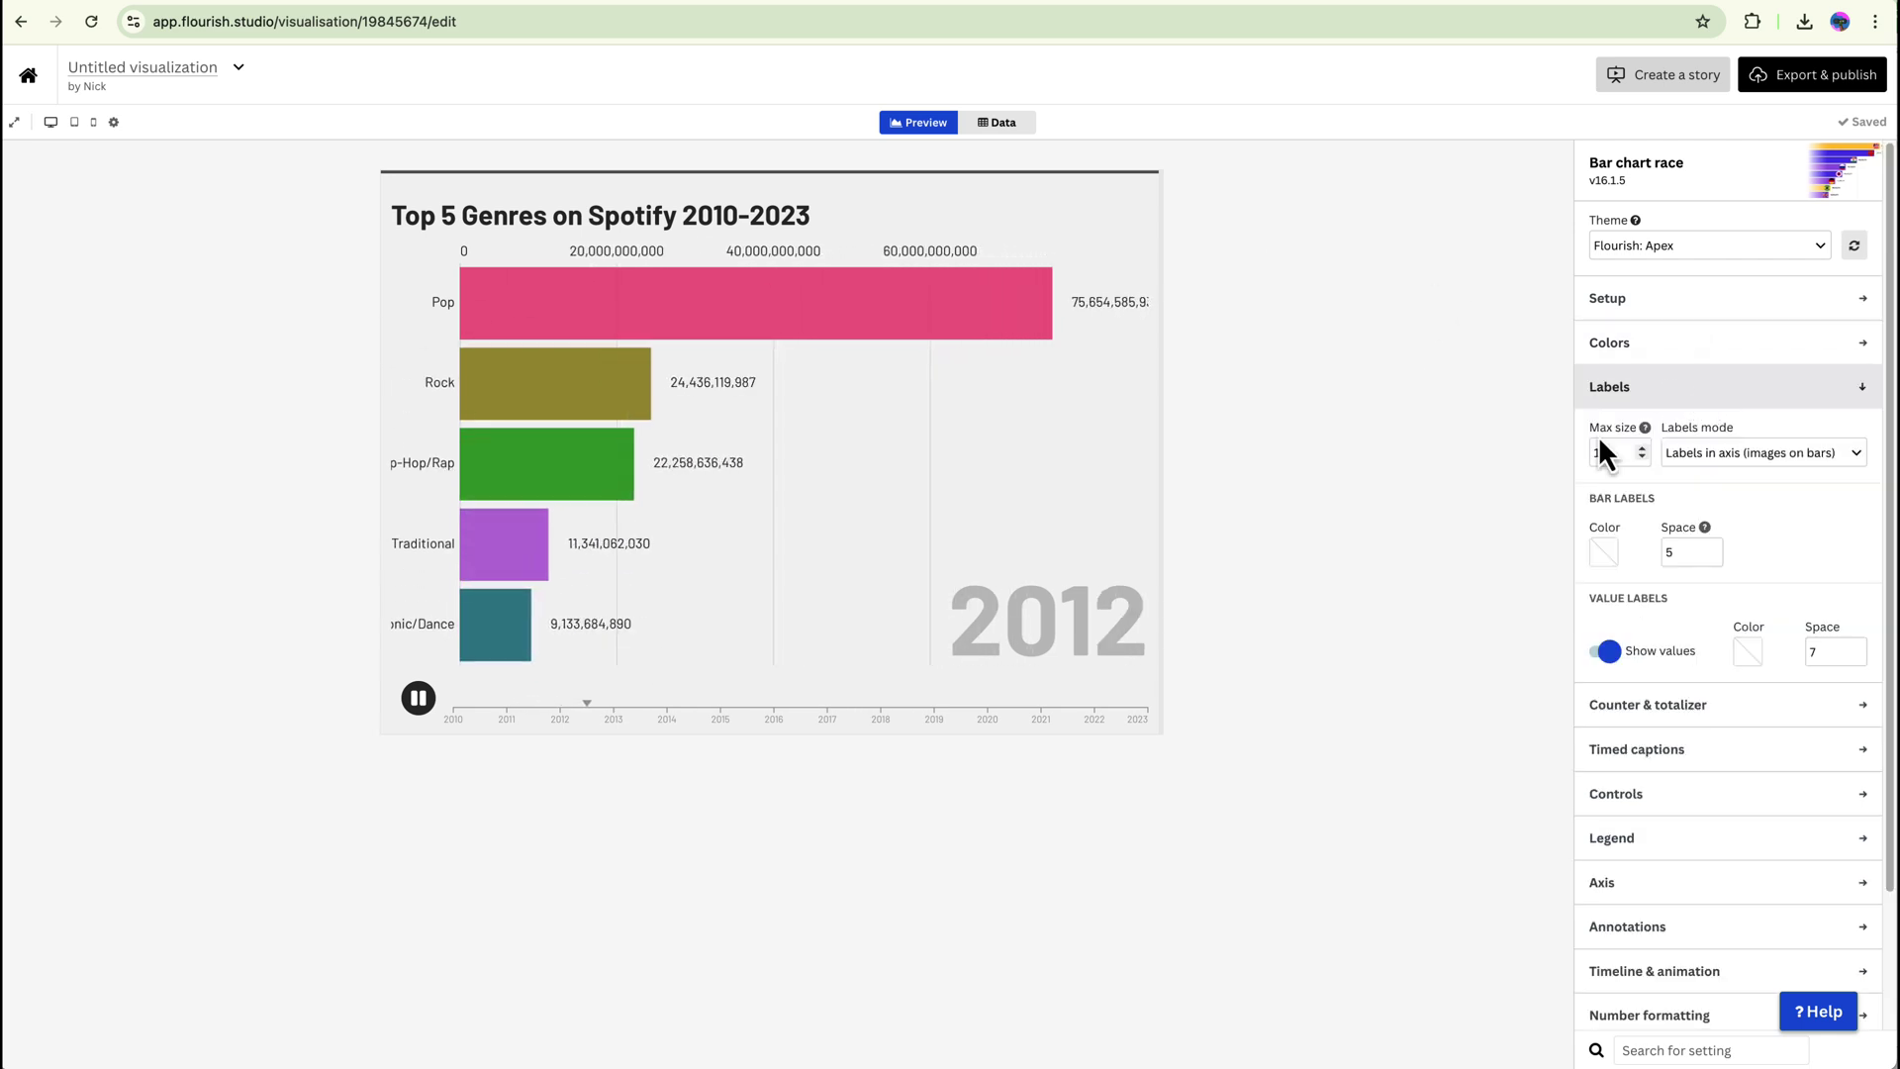
pyautogui.click(1857, 452)
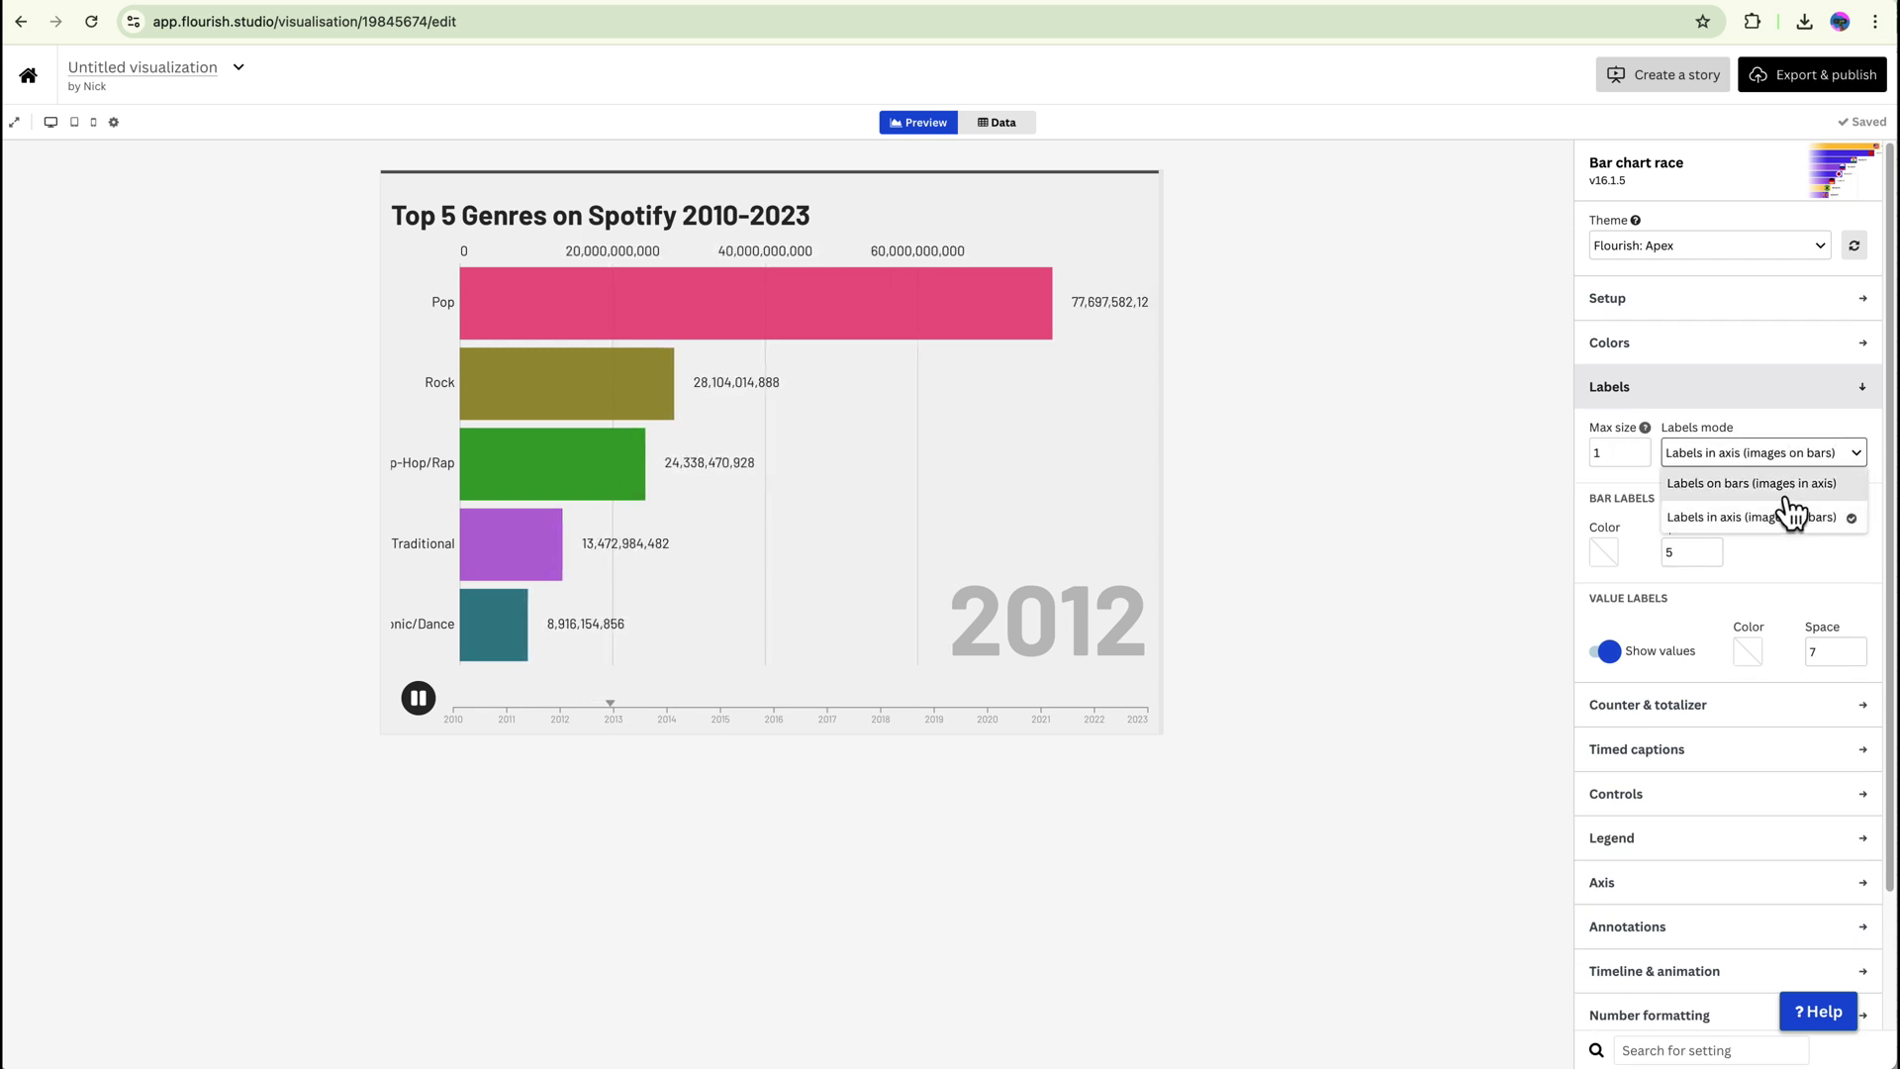
pyautogui.click(1734, 485)
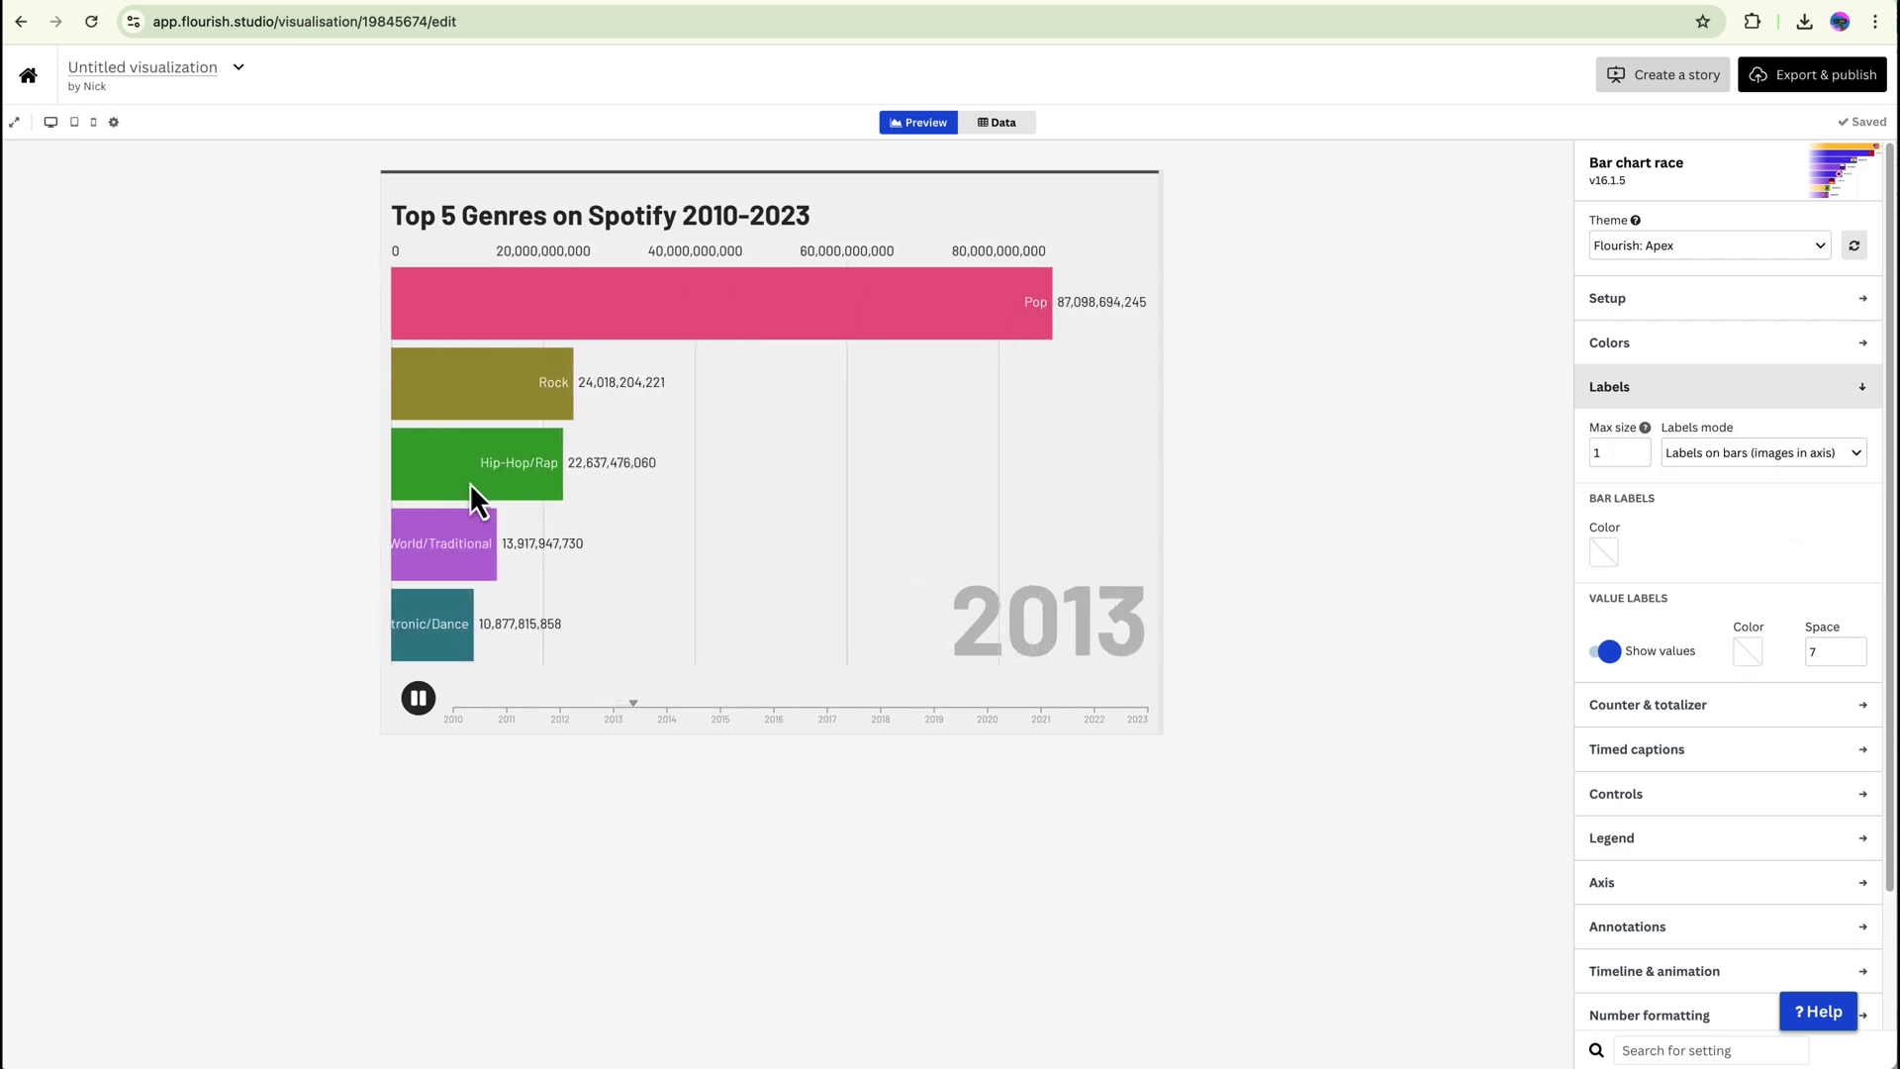
pyautogui.click(1641, 456)
pyautogui.click(1641, 456)
pyautogui.click(1641, 456)
pyautogui.click(1641, 457)
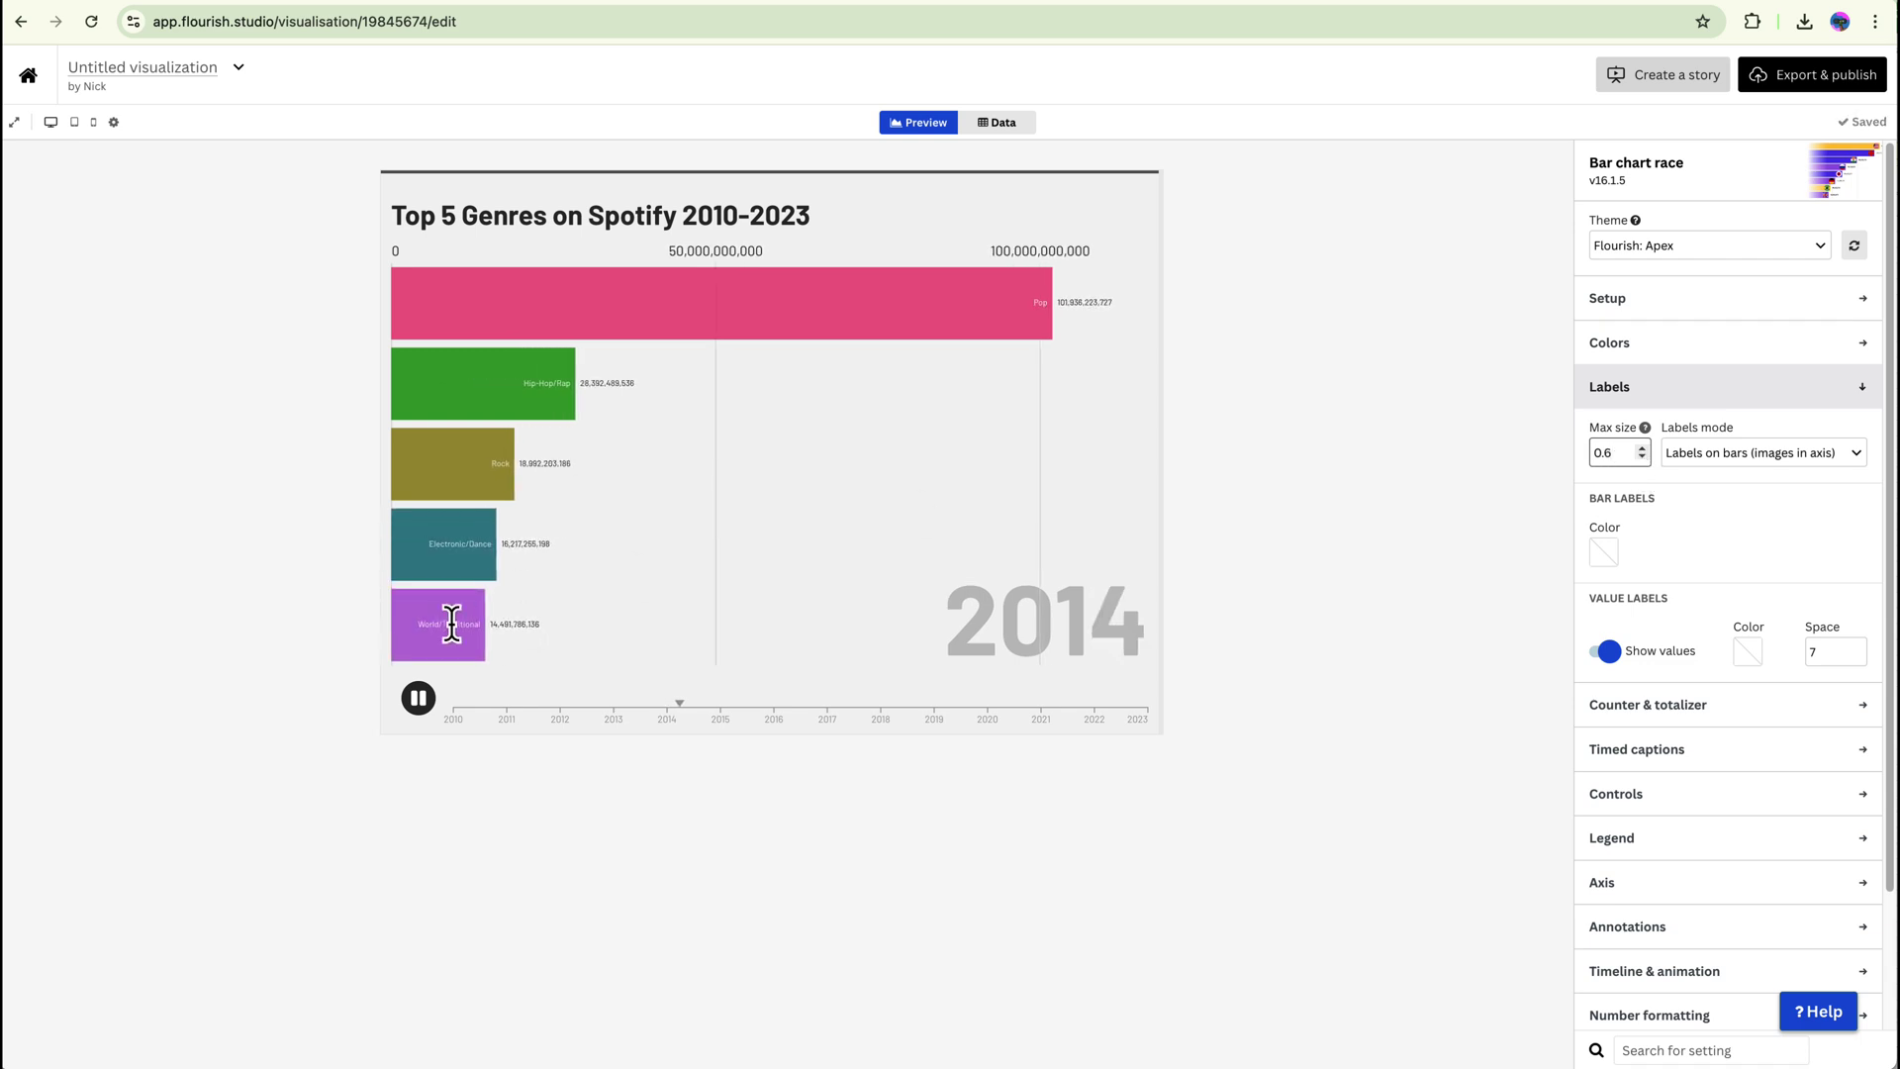